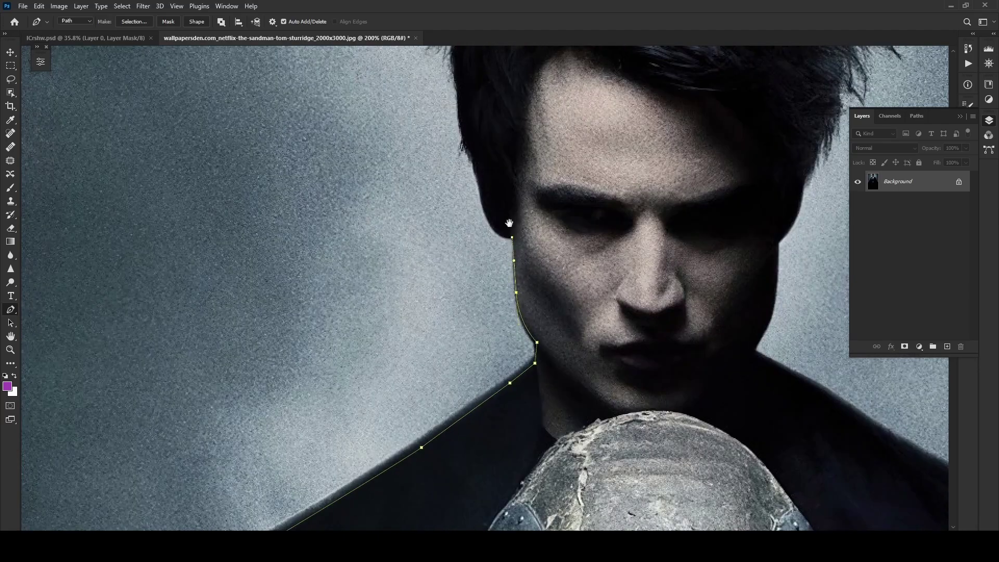
Trace the pen path up the side of the neck and around the hair outline.
left_click_drag(509, 223, 508, 325)
left_click_drag(482, 307, 472, 277)
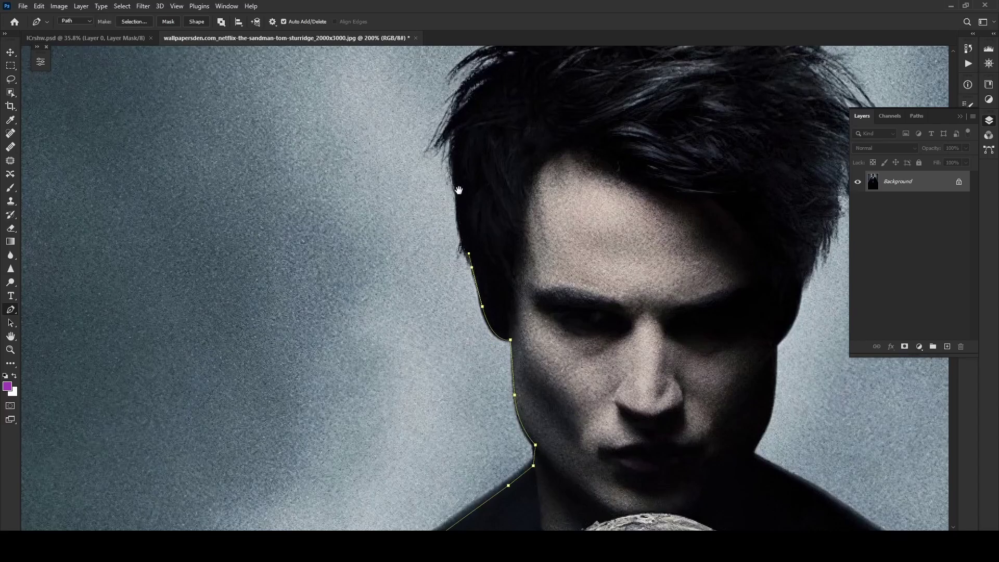
left_click_drag(458, 190, 452, 282)
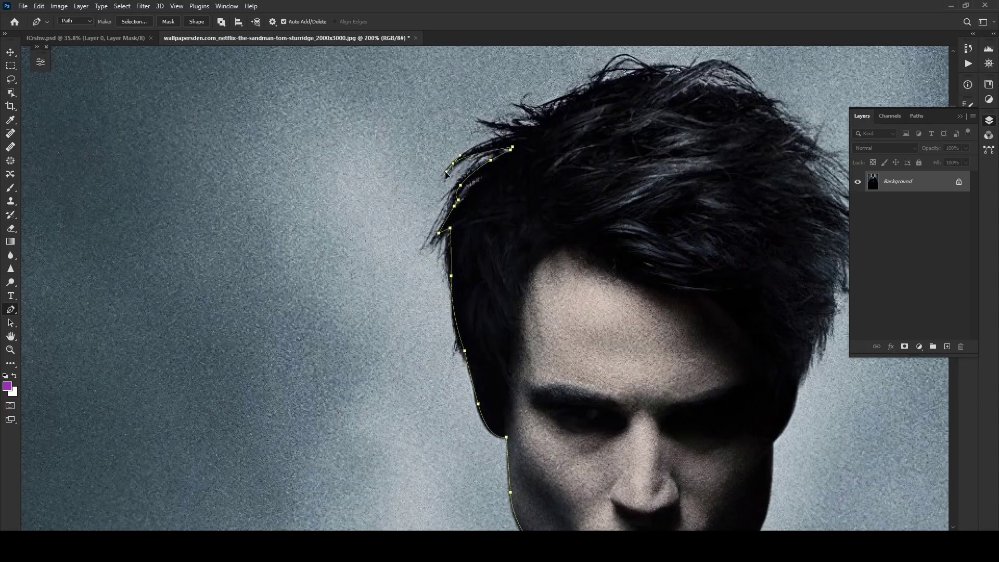
left_click_drag(672, 80, 539, 101)
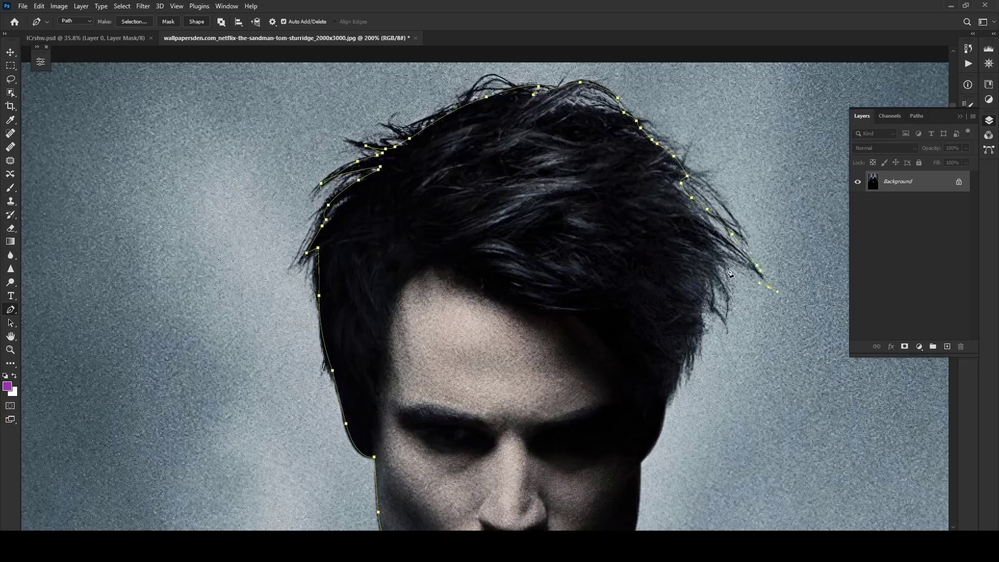
left_click(677, 384)
left_click_drag(664, 395, 528, 221)
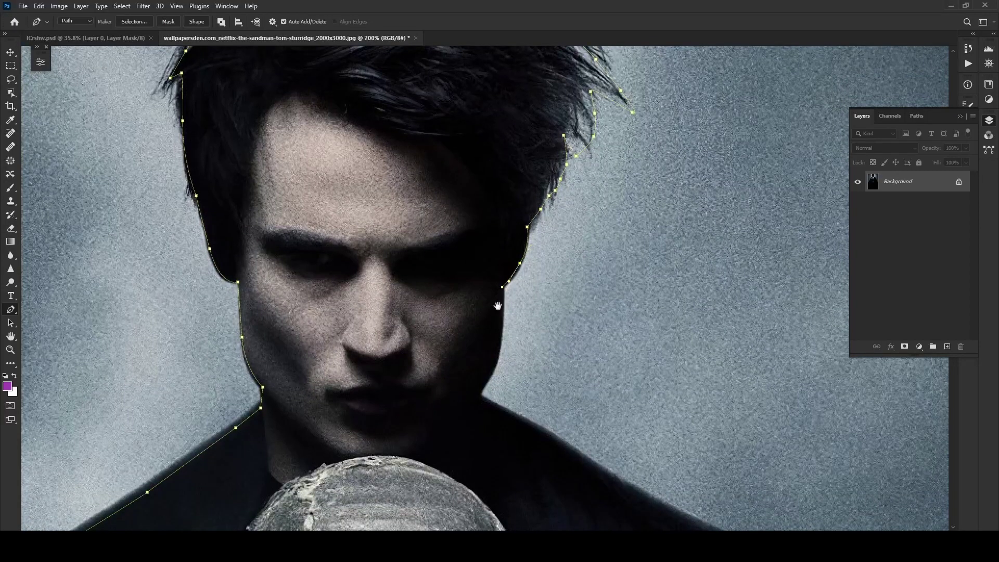
Continue the path down the right jawline toward the right shoulder.
left_click_drag(497, 306, 487, 217)
left_click(489, 258)
left_click(481, 283)
left_click(468, 305)
left_click_drag(501, 328, 479, 180)
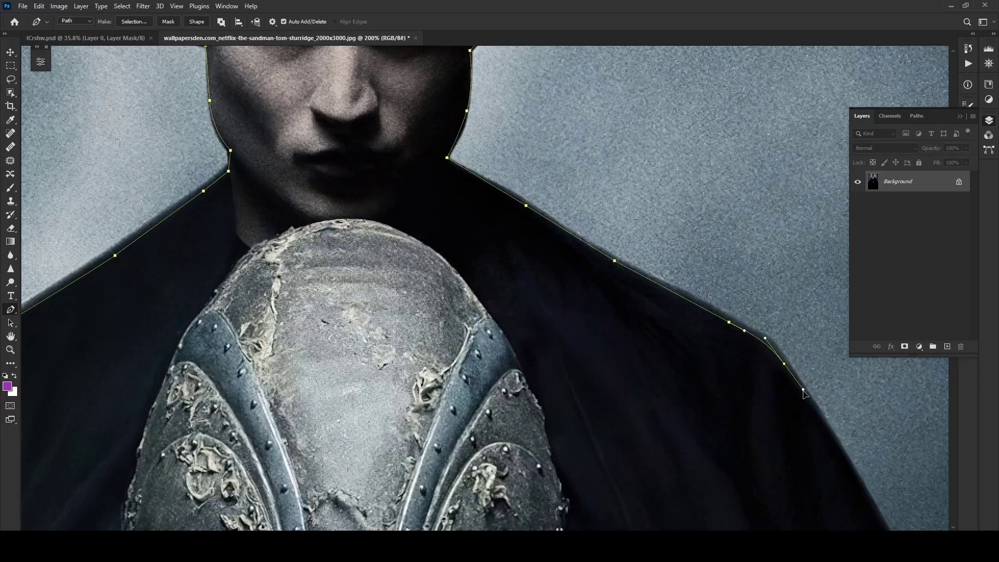
scroll(804, 394, "down", 5)
scroll(692, 379, "down", 5)
scroll(679, 297, "up", 3)
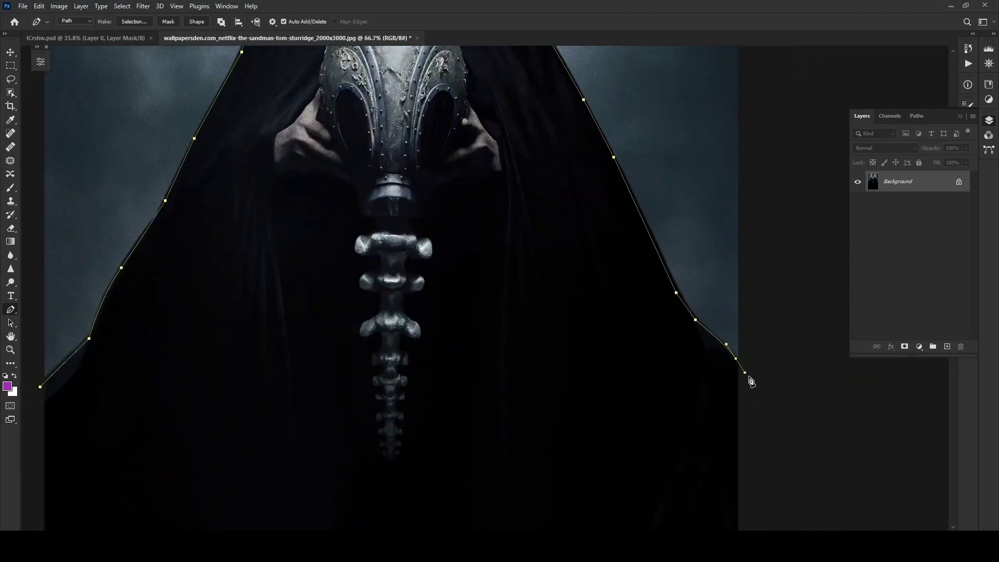
scroll(751, 381, "down", 4)
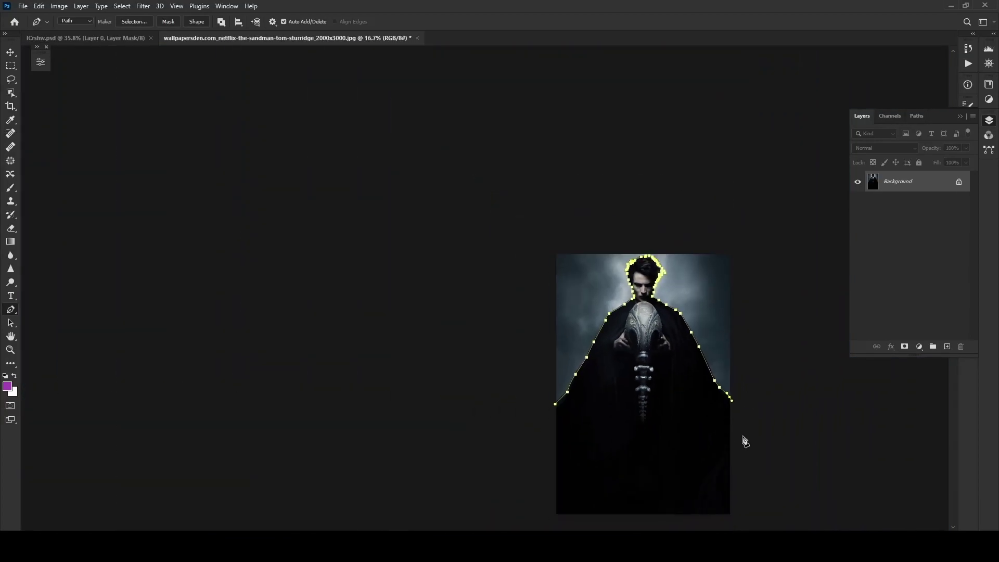
Turn the closed figure path into a selection and mask out the backdrop.
right_click(524, 392)
left_click(515, 201)
left_click(548, 170)
left_click(904, 347)
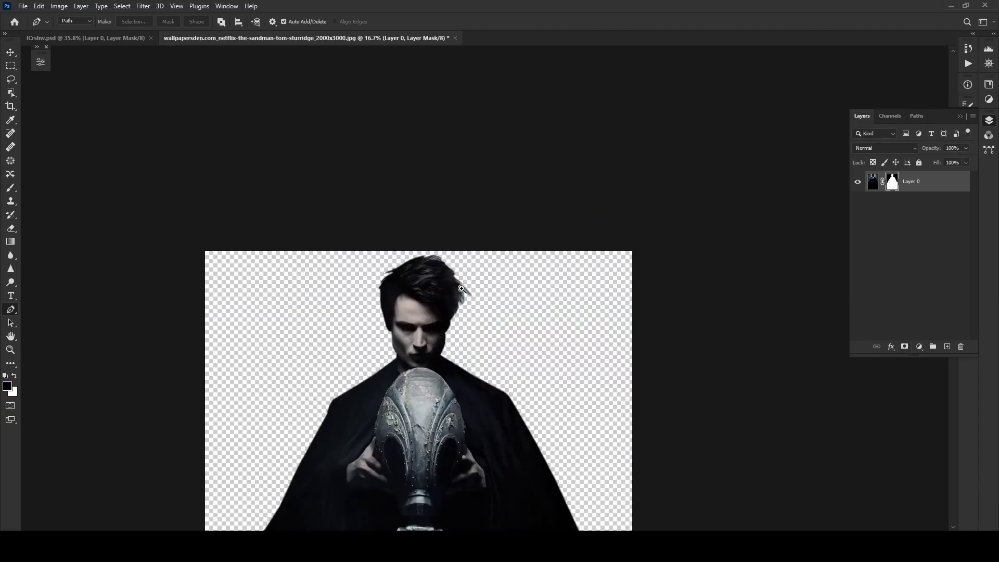
Reset default colours and set the foreground colour to purple.
key("ctrl+plus")
key("ctrl+plus")
key("ctrl+plus")
key("d")
key("i")
left_click(8, 386)
left_click_drag(572, 406, 578, 390)
left_click(693, 323)
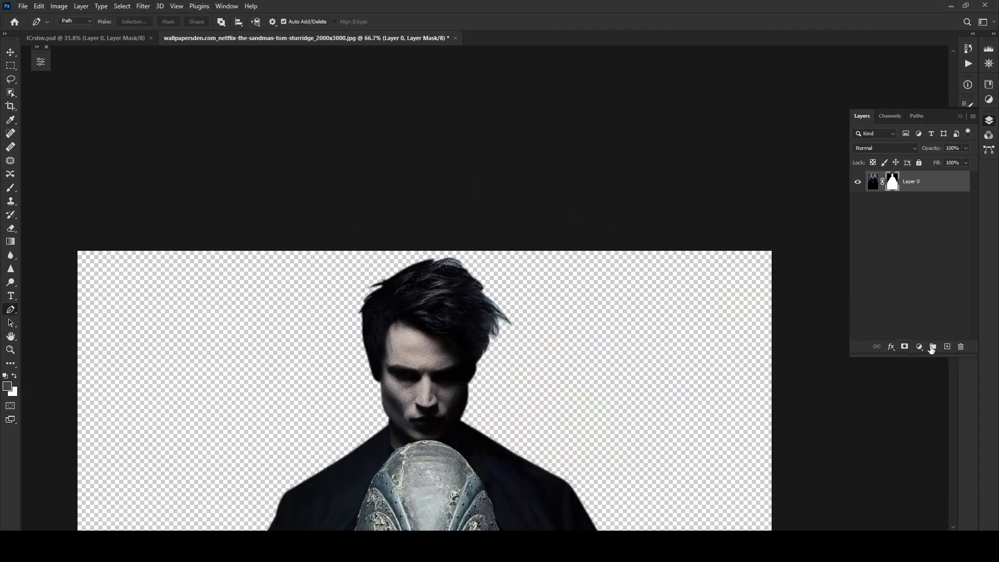
Fill a new layer beneath the figure with purple and open Select and Mask.
left_click(947, 346, "ctrl")
key("alt+BackSpace")
key("p")
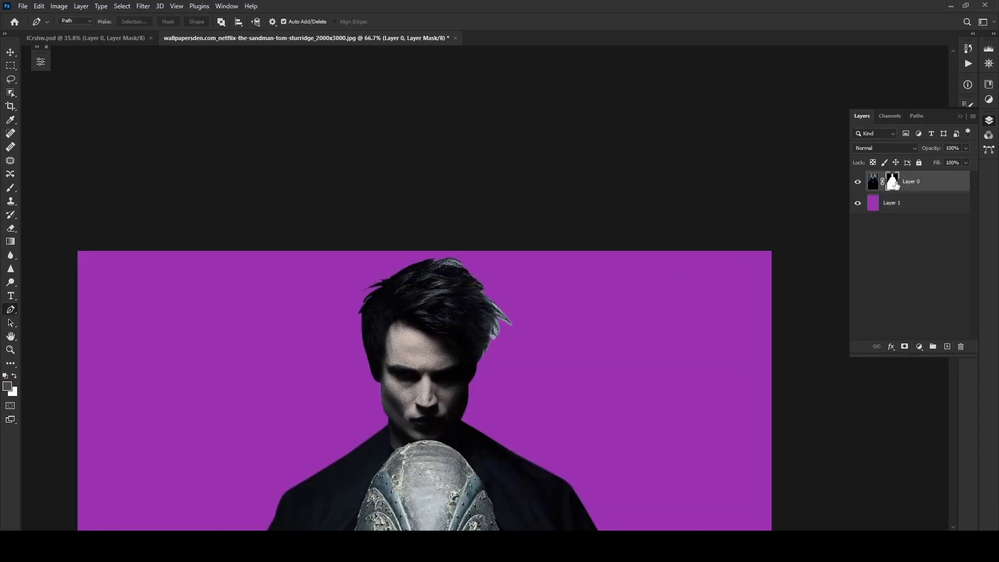
double_click(892, 183)
scroll(542, 328, "up", 3)
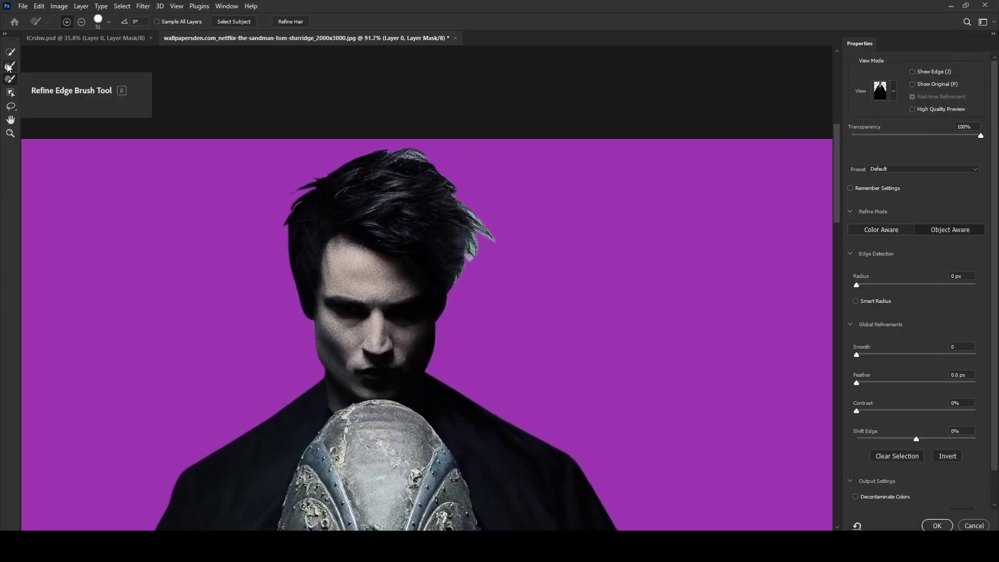
Refine the hair edges with the Refine Edge brush, Refine Hair and object-aware mode.
left_click(8, 66)
scroll(401, 155, "up", 2)
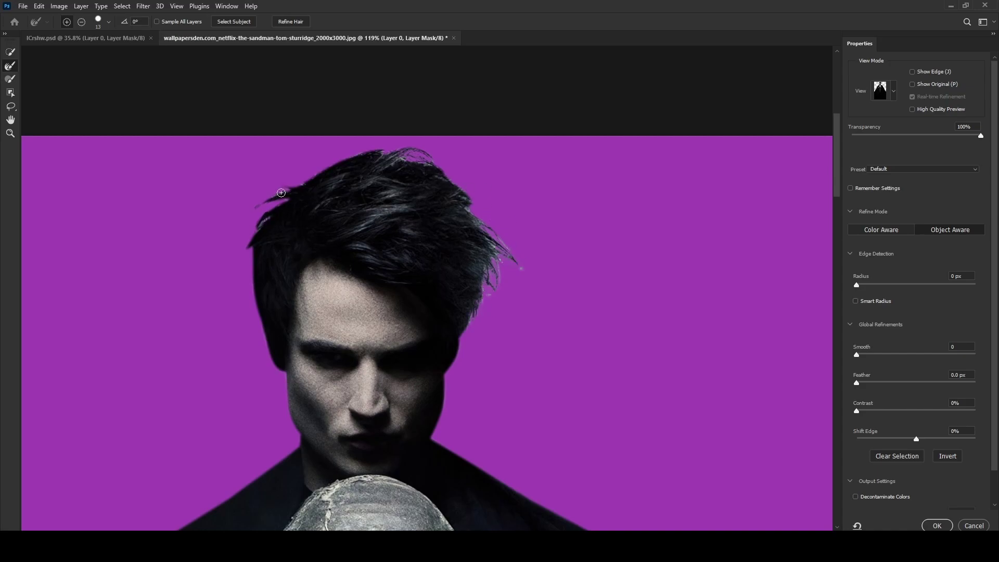
left_click(290, 21)
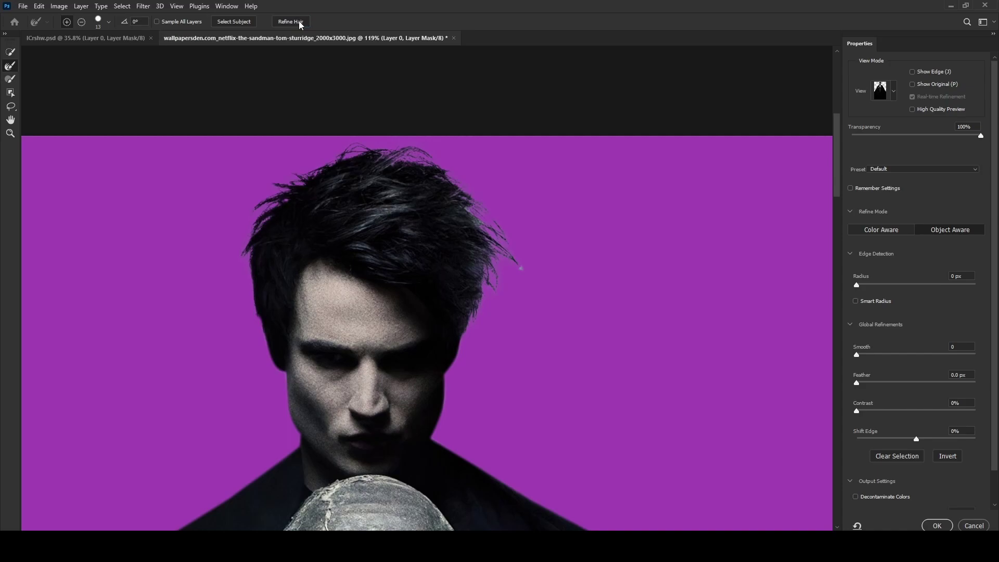
left_click(944, 227)
left_click(509, 203)
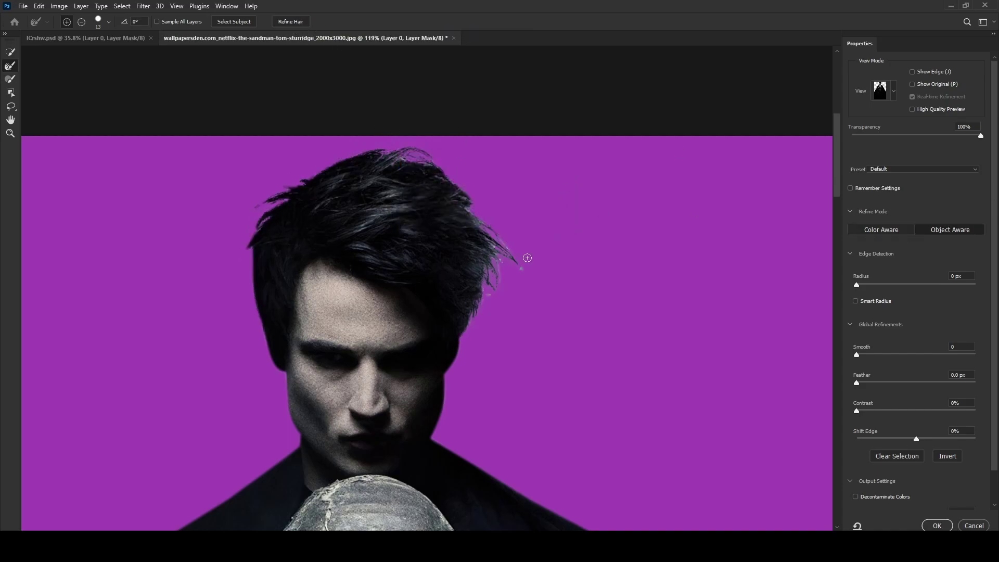
left_click(295, 22)
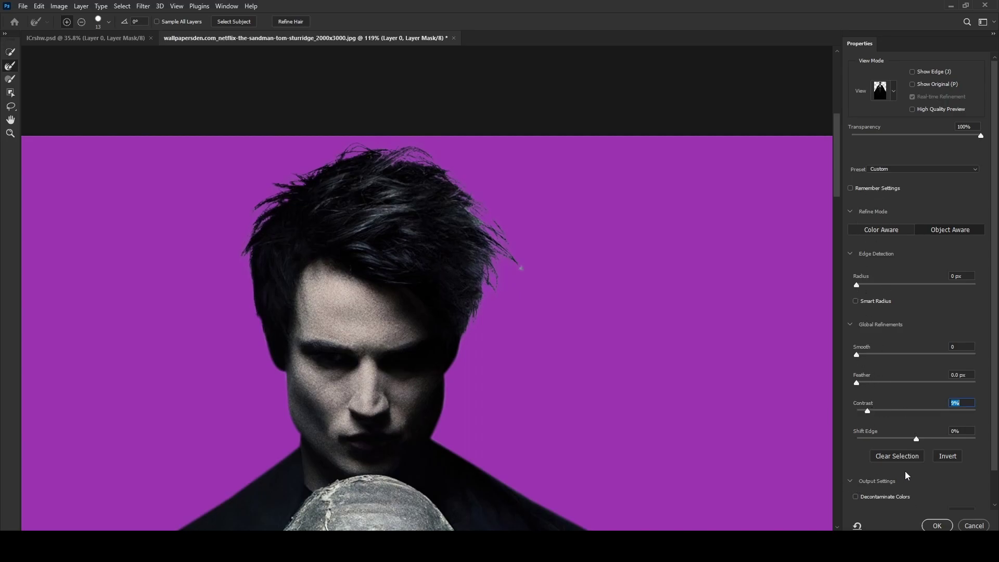
left_click(884, 480)
Apply the refined mask and delete the purple backing layer.
left_click(936, 526)
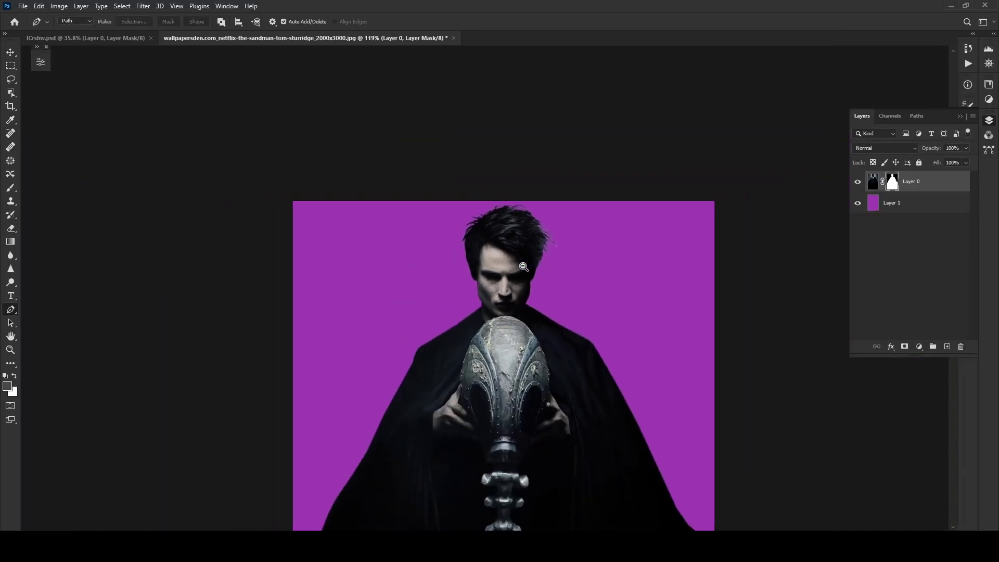
left_click(858, 203)
left_click(891, 204)
key("Delete")
Save the cutout as a PSD under a new name.
key("ctrl+shift+s")
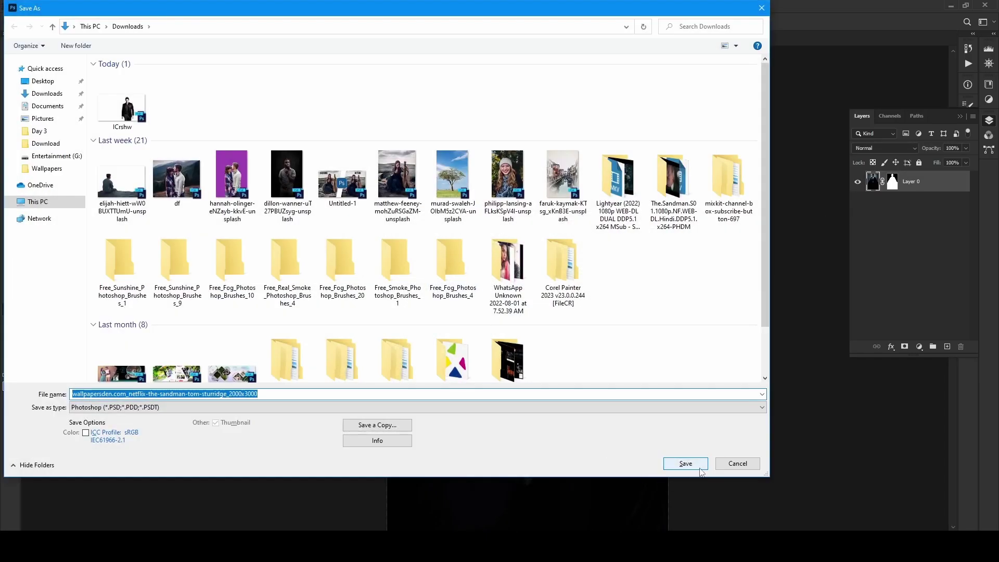
left_click(685, 465)
left_click(602, 175)
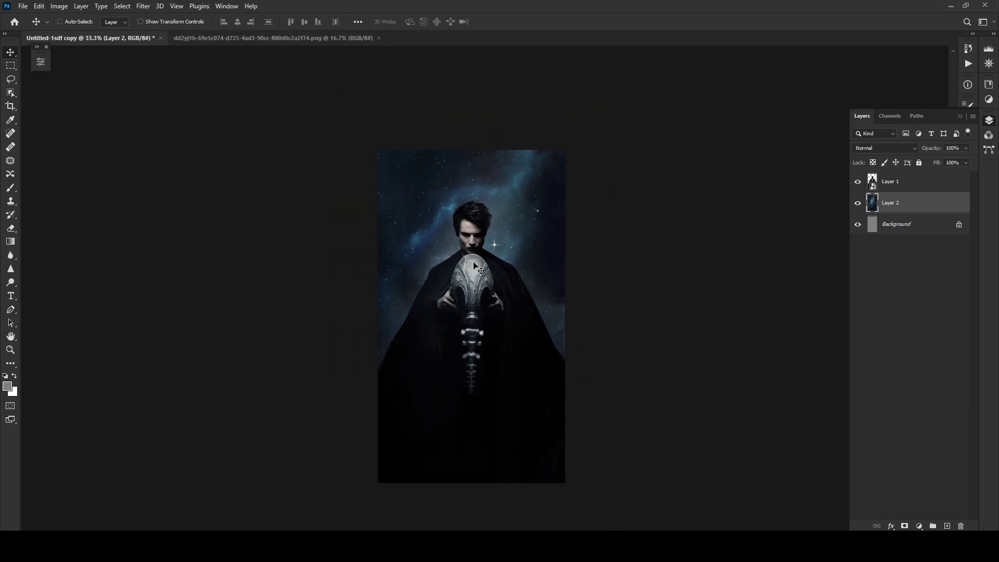
Darken the figure with a clipped Curves adjustment, then add a new layer above the nebula.
left_click(906, 188)
left_click(919, 526)
left_click(931, 390)
left_click(202, 499)
left_click_drag(239, 118, 239, 130)
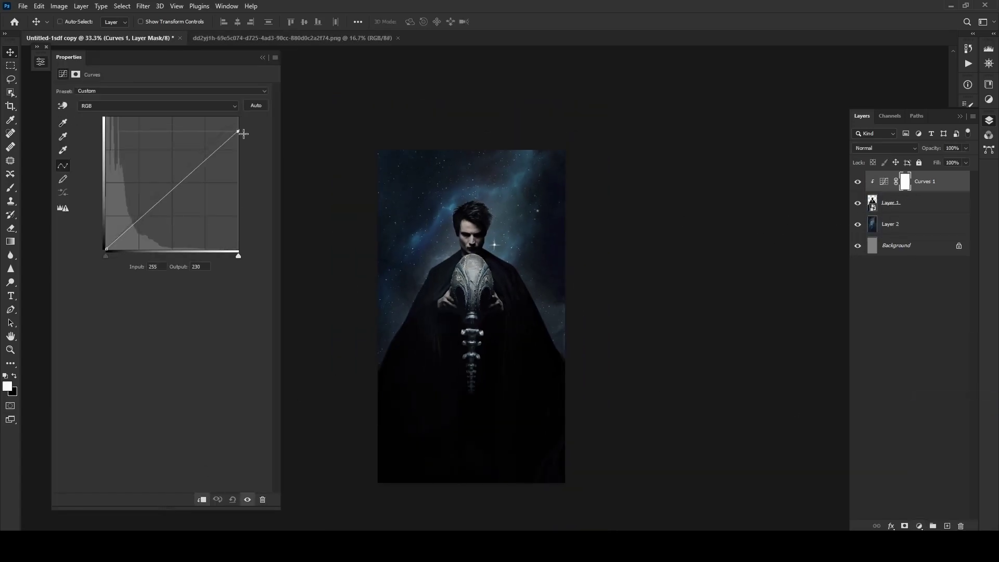
left_click_drag(149, 210, 143, 225)
left_click(323, 156)
left_click(890, 224)
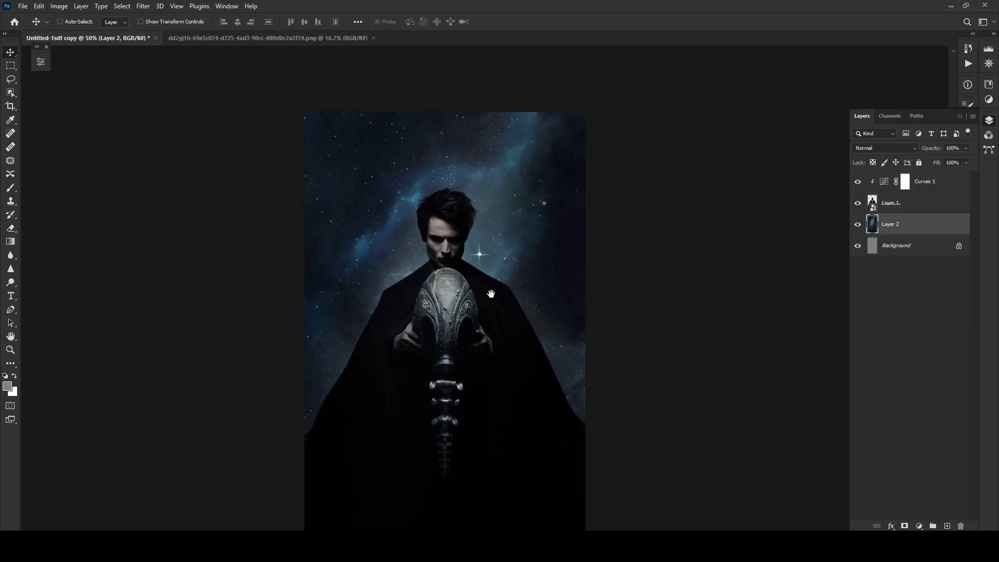
left_click(946, 526)
Sample a nebula blue and add a blue Solid Color fill layer in Color Dodge.
key("b")
left_click(409, 210, "alt")
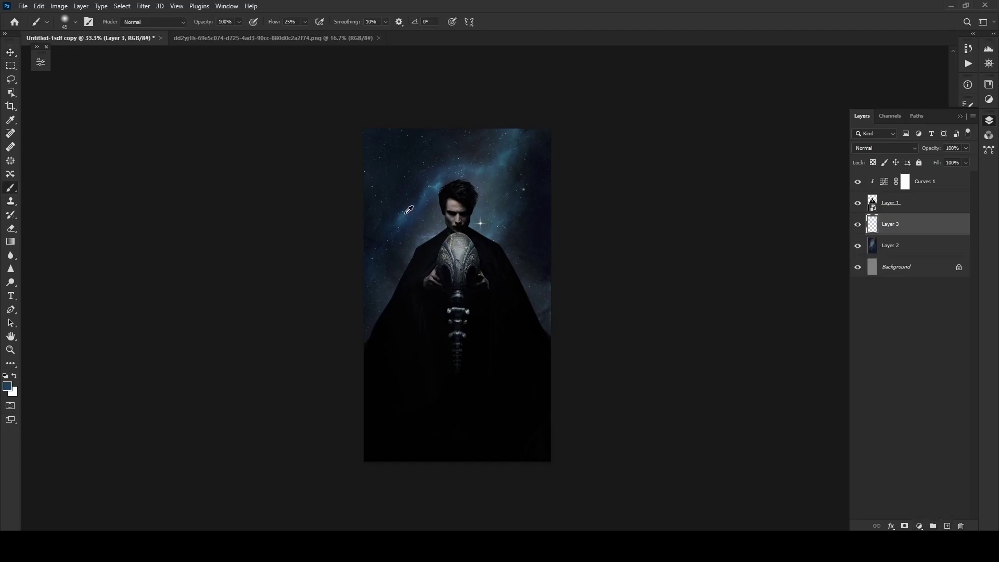
key("bracketright")
key("bracketright")
key("bracketright")
left_click(920, 527)
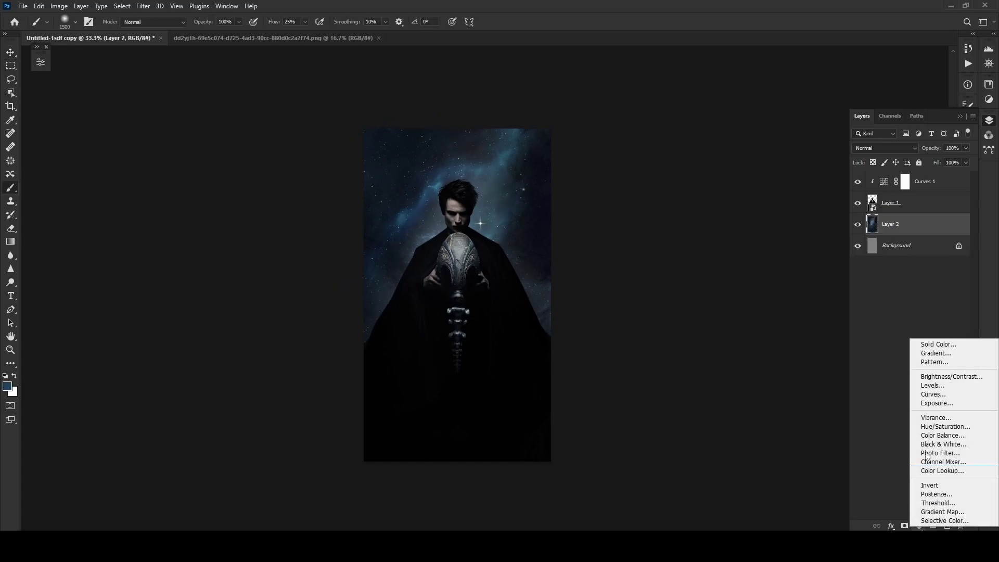
left_click(927, 341)
left_click(567, 338)
left_click(570, 375)
left_click(697, 325)
left_click(885, 148)
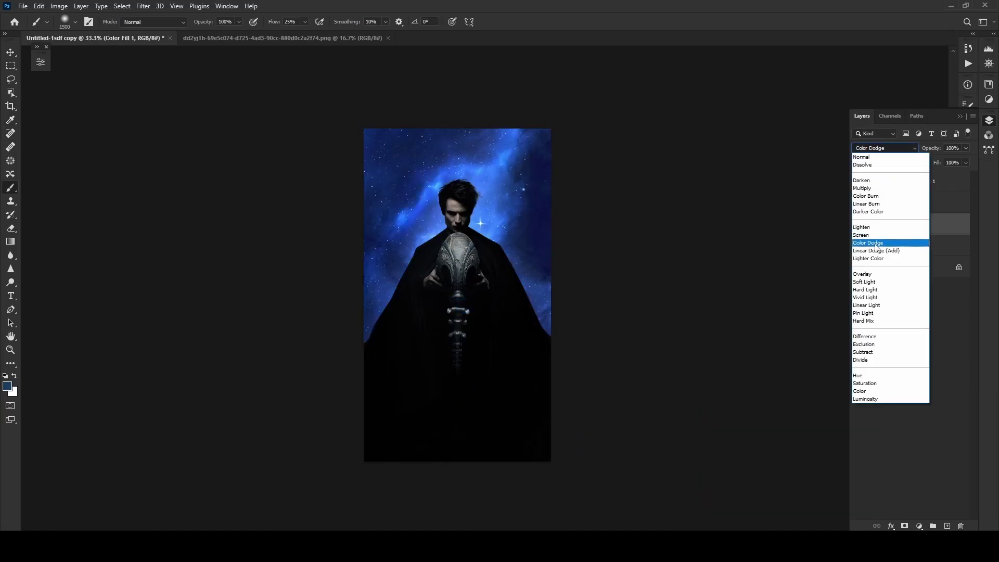
left_click(885, 243)
Invert the fill's mask and paint the glow back with a large cloud brush.
left_click(896, 224)
key("ctrl+i")
right_click(502, 279)
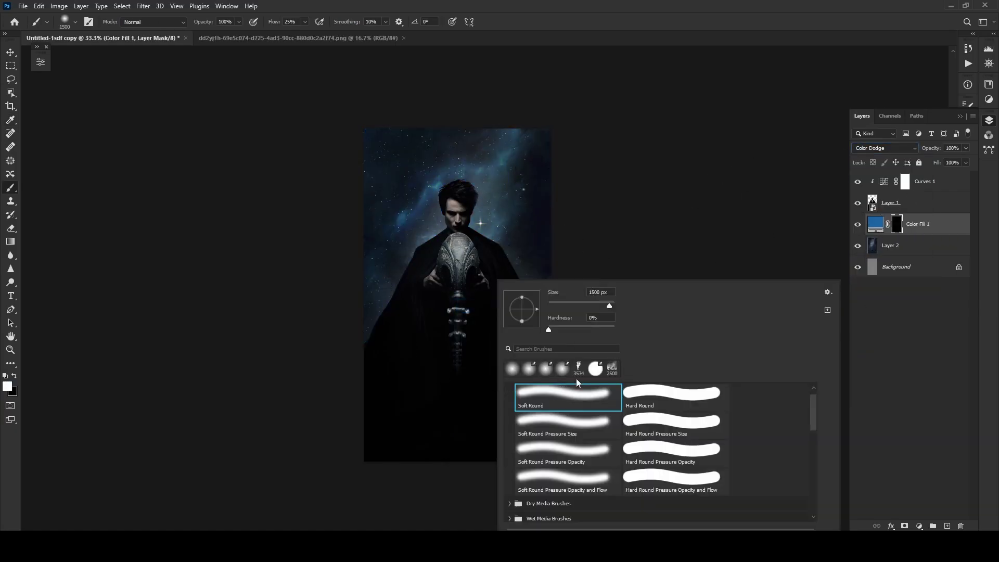
scroll(599, 458, "down", 3)
double_click(569, 503)
left_click(462, 375)
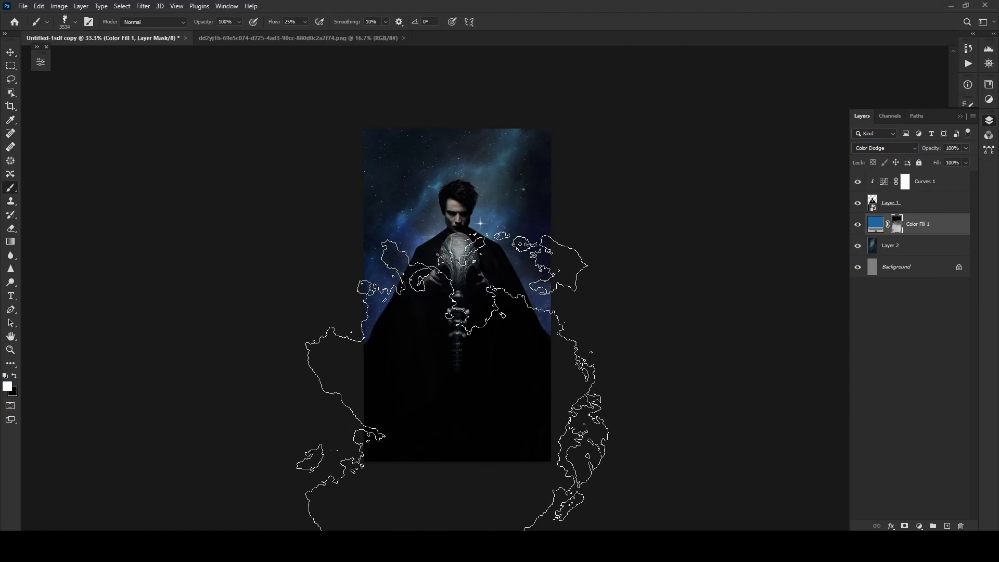
Switch the blue fill to Linear Dodge (Add) and add an empty Layer 3 above it.
key("ctrl+plus")
double_click(876, 223)
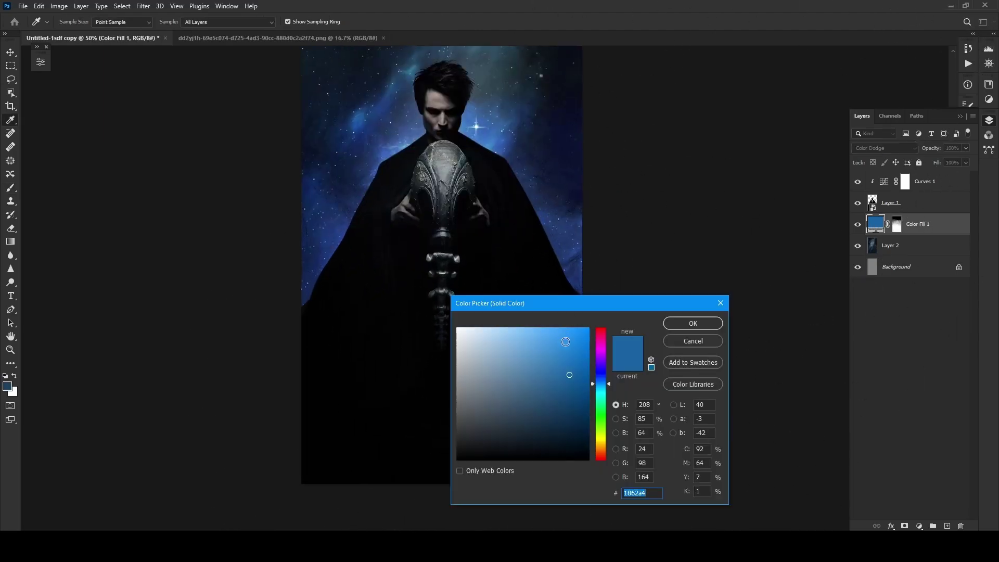
left_click(693, 323)
left_click(884, 147)
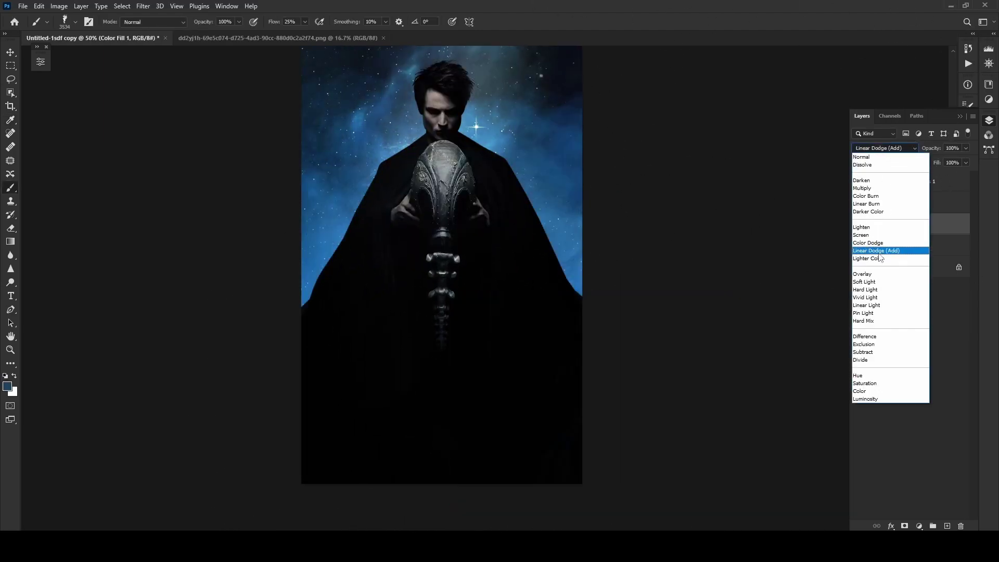
left_click(879, 255)
key("ctrl+minus")
key("ctrl+minus")
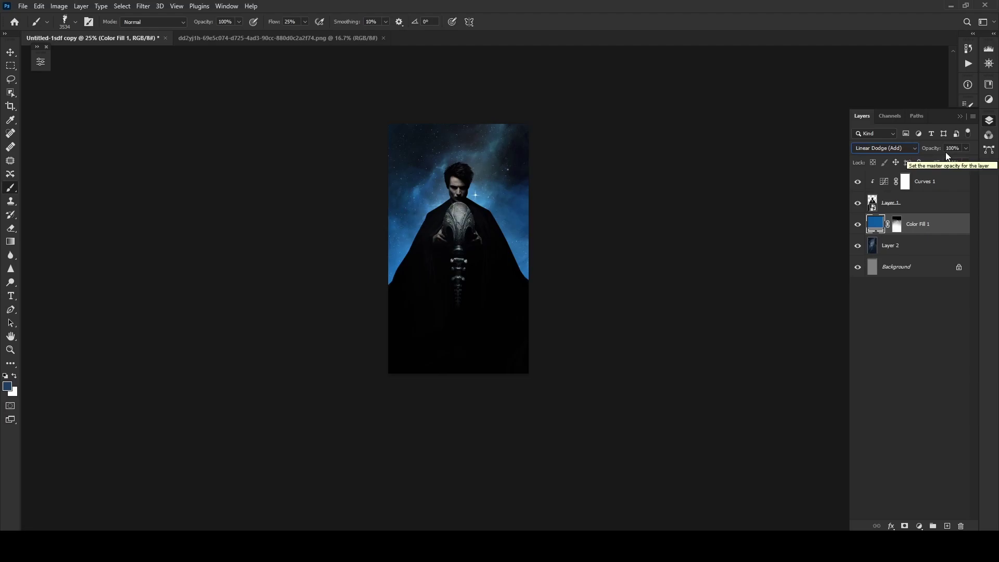
key("ctrl+plus")
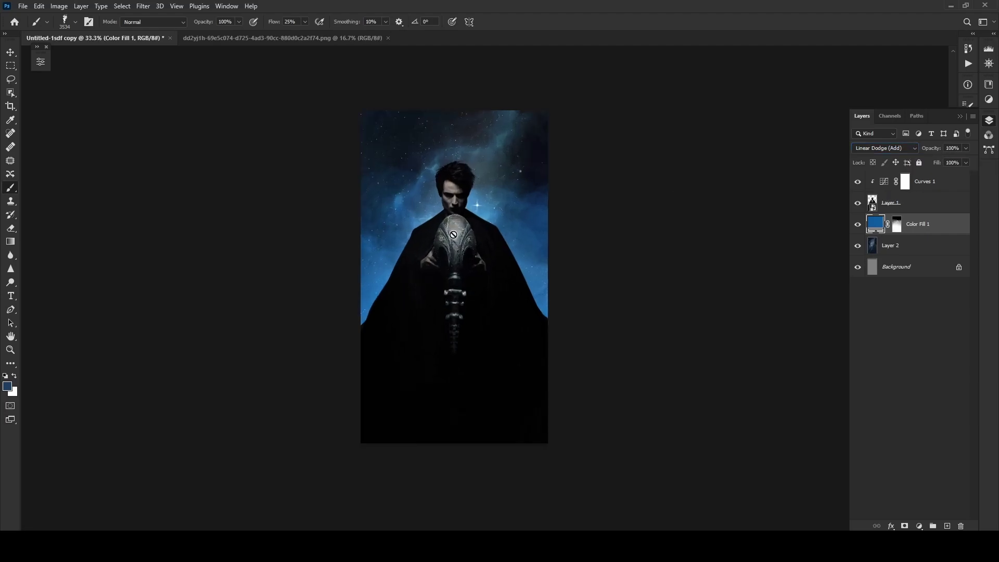
key("ctrl+plus")
key("ctrl+minus")
key("v")
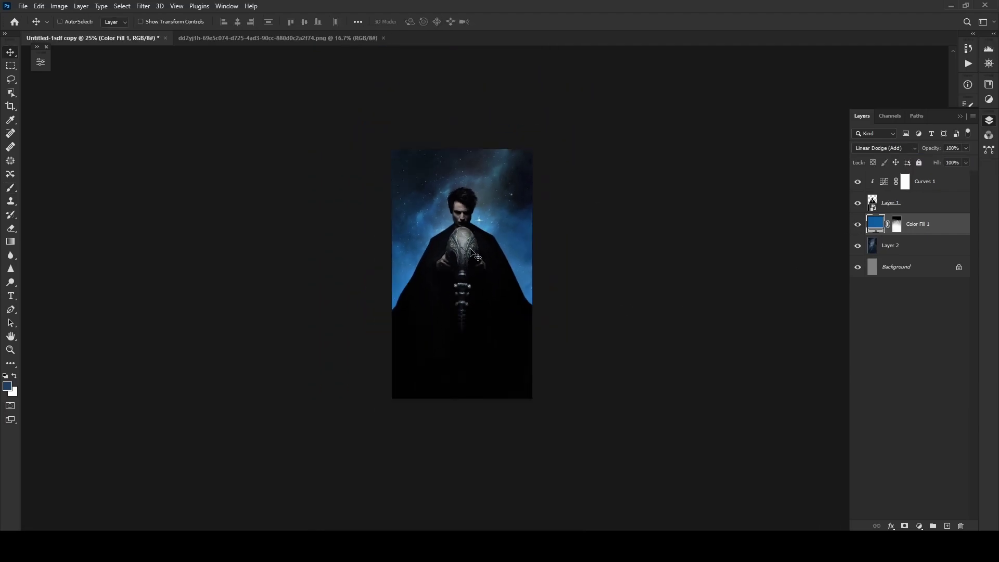
key("ctrl+shift+alt+n")
Paint light blue onto Layer 3 with a large brush.
key("b")
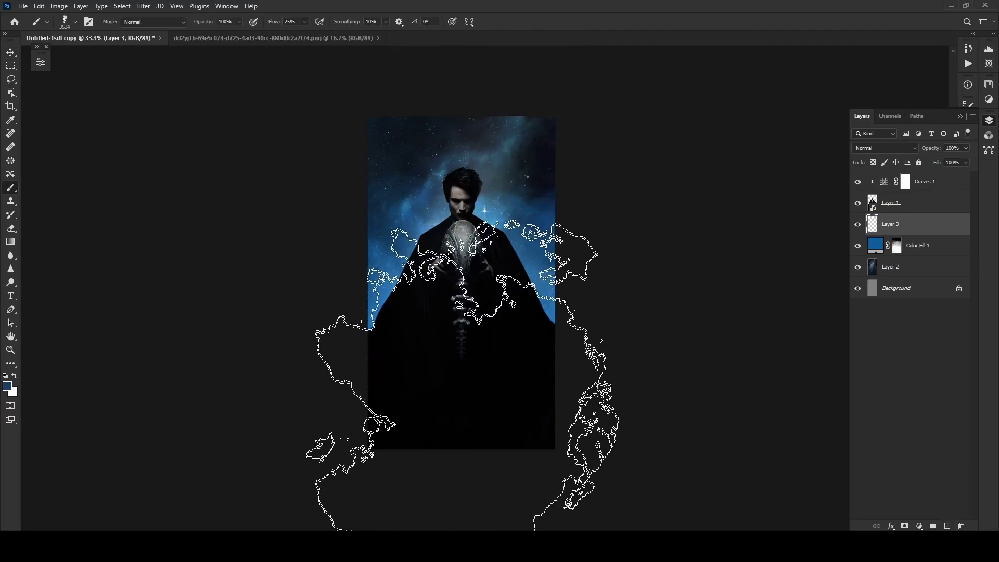
left_click(7, 385)
left_click(704, 324)
left_click(575, 165)
key("ctrl+minus")
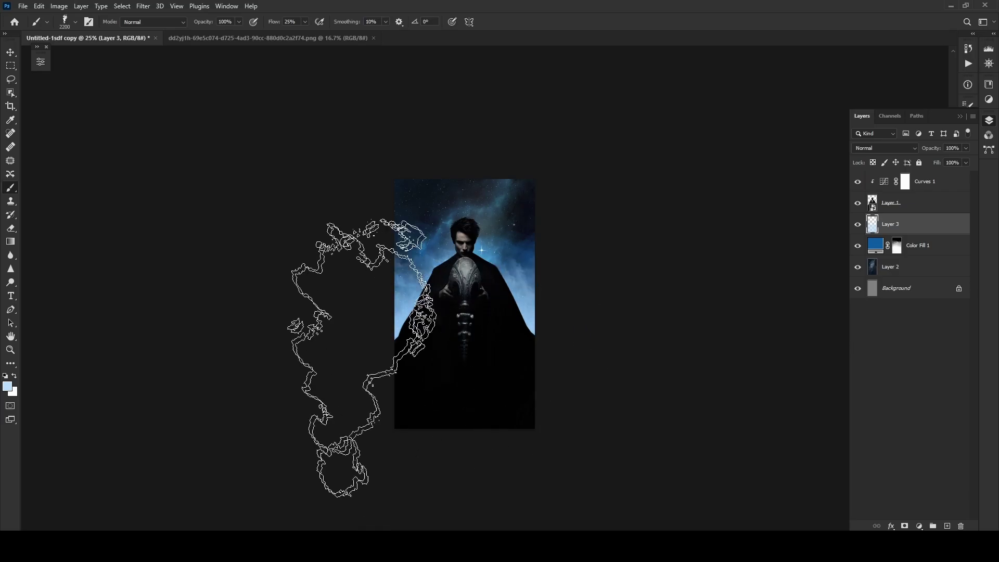
Soften the painted blue with a Gaussian Blur of radius 34.6.
left_click(143, 5)
left_click(284, 178)
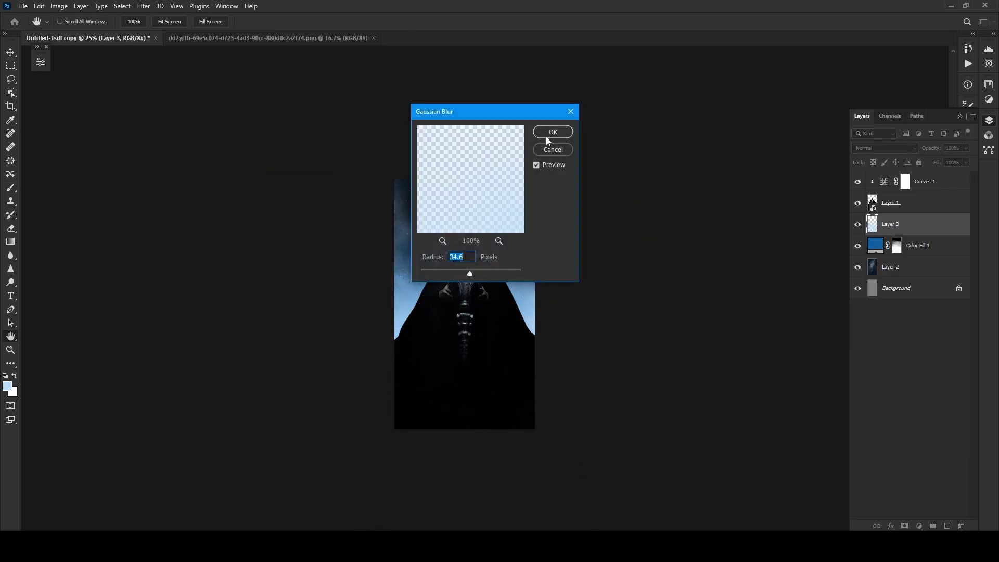
left_click(553, 136)
key("ctrl+plus")
key("v")
left_click(937, 188)
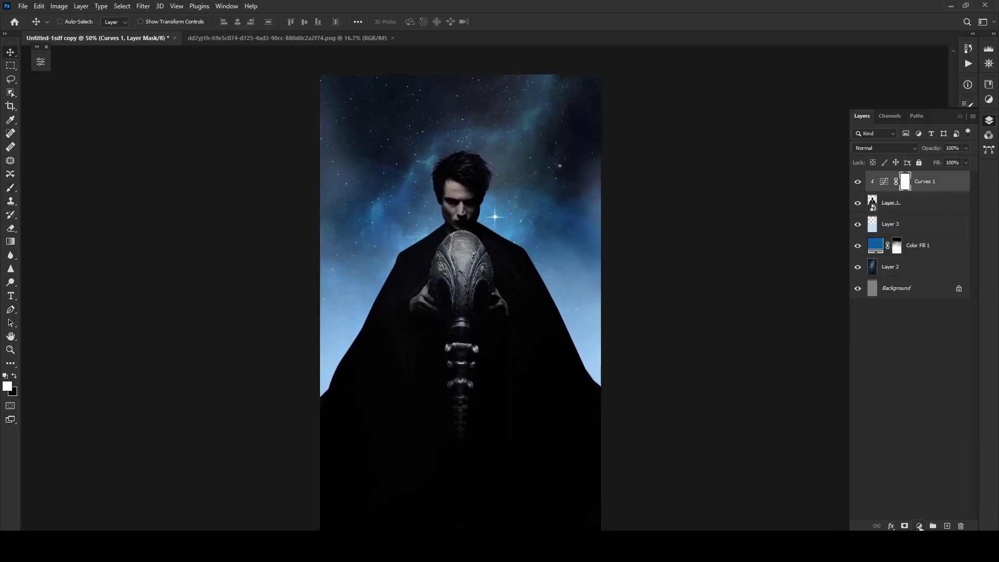
Add a light-blue Solid Color fill layer in Screen blend mode.
left_click(920, 527)
left_click(926, 342)
left_click(704, 323)
left_click(884, 148)
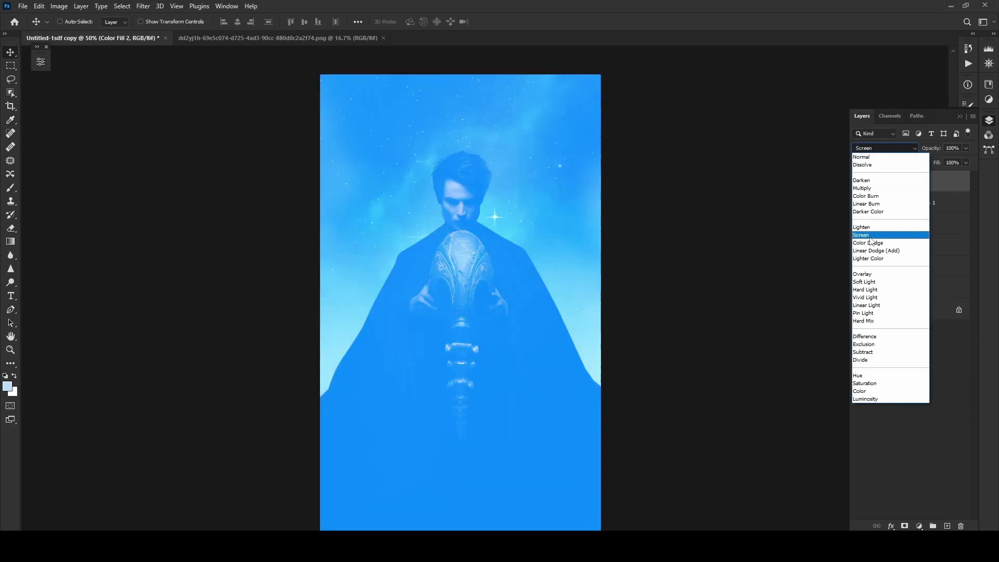
left_click(864, 234)
Split the fill's Blend If slider to spare dark areas, and invert its mask.
left_click(946, 186)
right_click(946, 182)
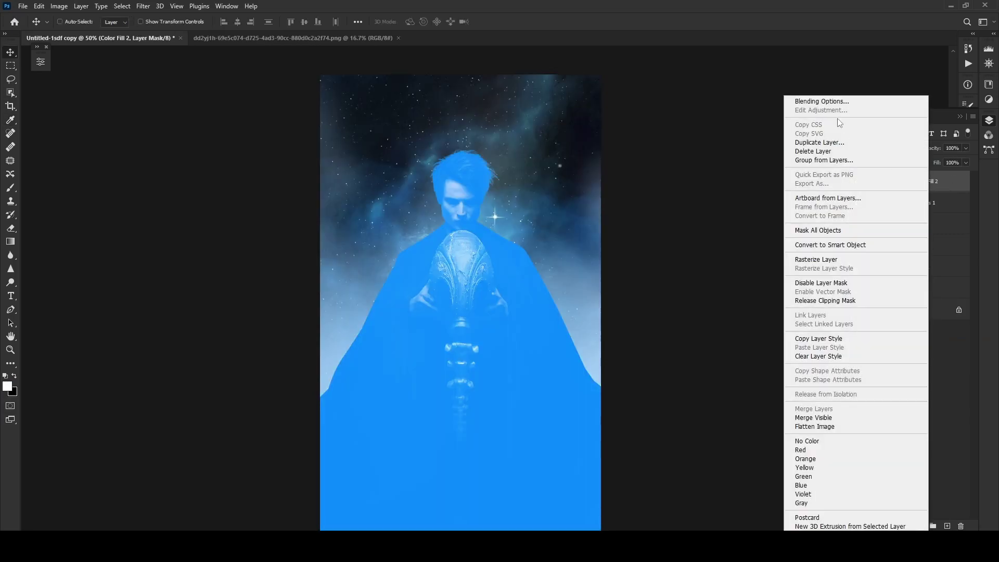
left_click(822, 100)
left_click_drag(663, 453, 671, 454)
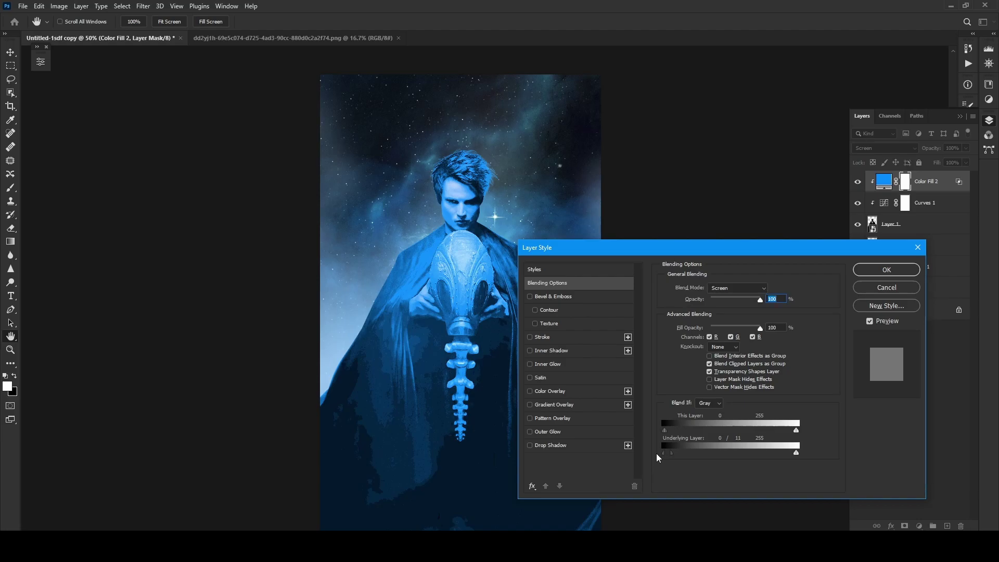
key("Return")
key("ctrl+i")
Choose a slightly smaller Soft Round brush for painting the mask.
key("b")
right_click(531, 233)
scroll(559, 358, "up", 5)
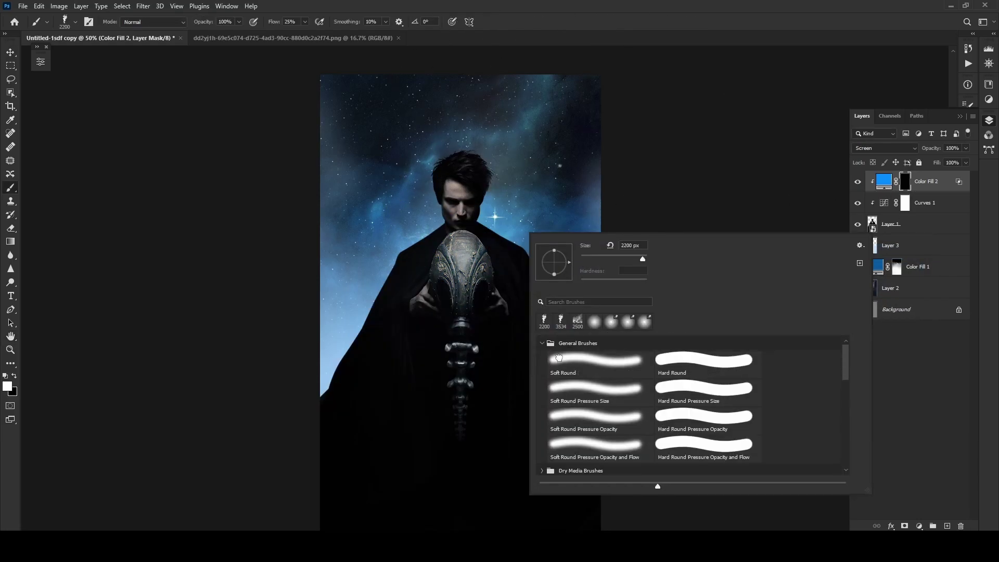
double_click(559, 358)
scroll(403, 258, "up", 5, "alt")
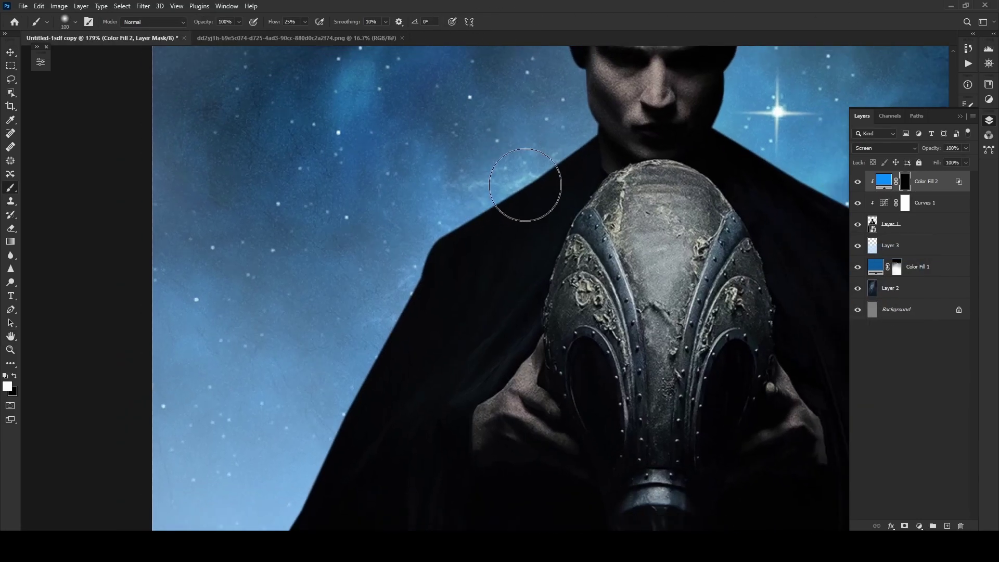
key("bracketleft")
Paint blue rim light along the right cape edge, touching up with the eraser.
left_click_drag(471, 171, 369, 326)
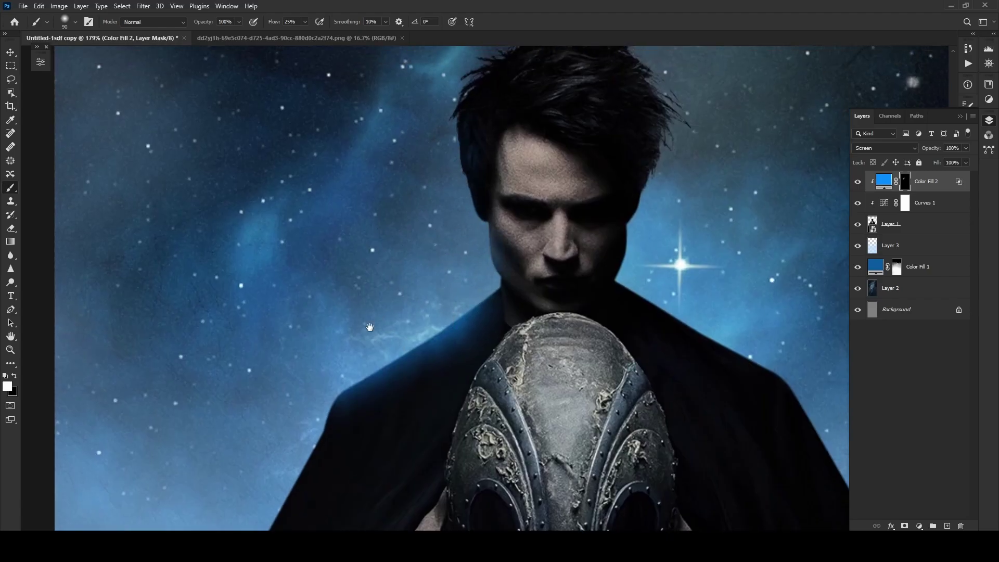
scroll(369, 326, "down", 3, "alt")
scroll(370, 327, "down", 5)
key("ctrl+0")
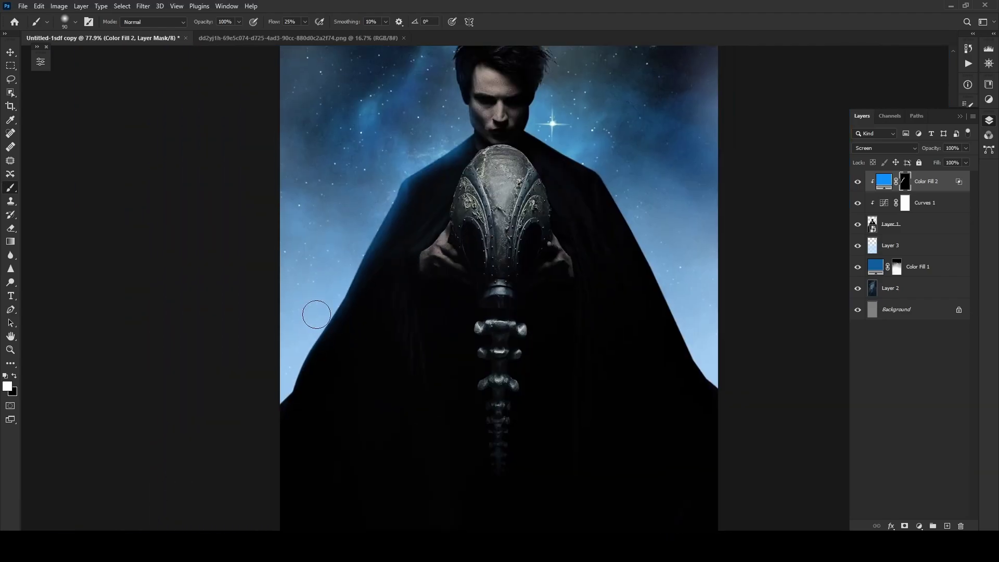
scroll(317, 315, "right", 3)
scroll(439, 230, "up", 3)
left_click_drag(437, 242, 549, 364)
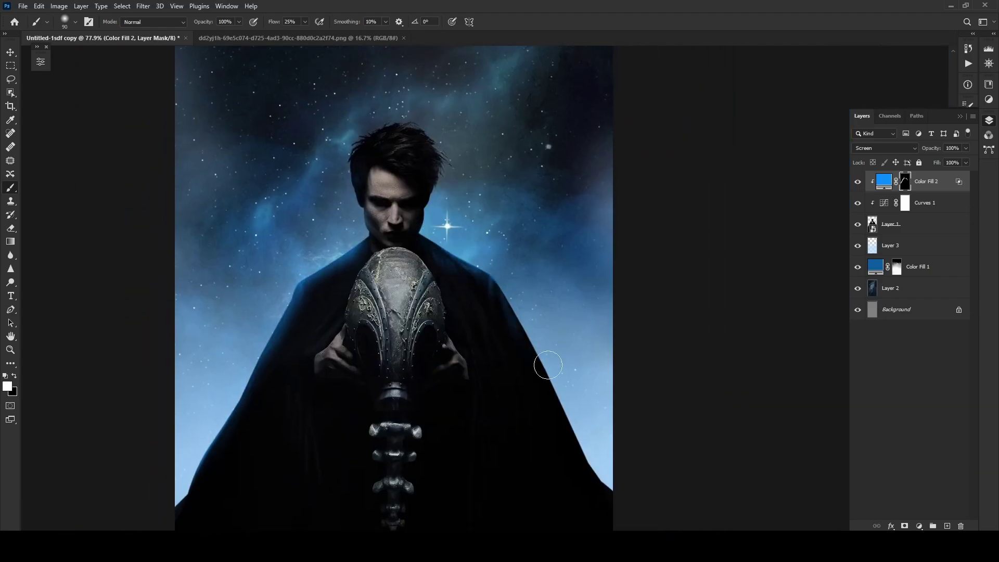
scroll(499, 244, "down", 2)
scroll(500, 243, "right", 1)
scroll(602, 332, "up", 3, "alt")
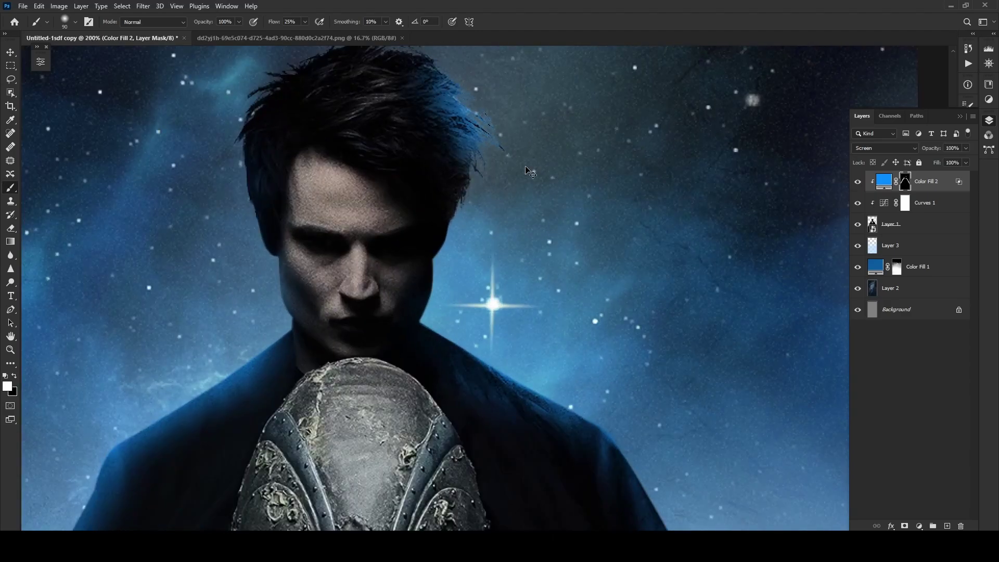
scroll(441, 250, "up", 3)
scroll(449, 173, "left", 1)
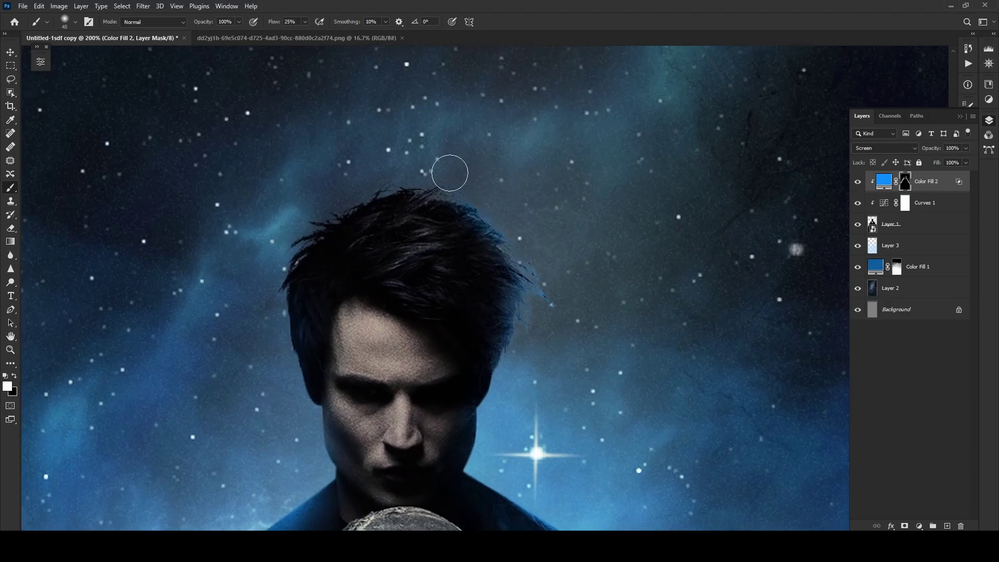
key("e")
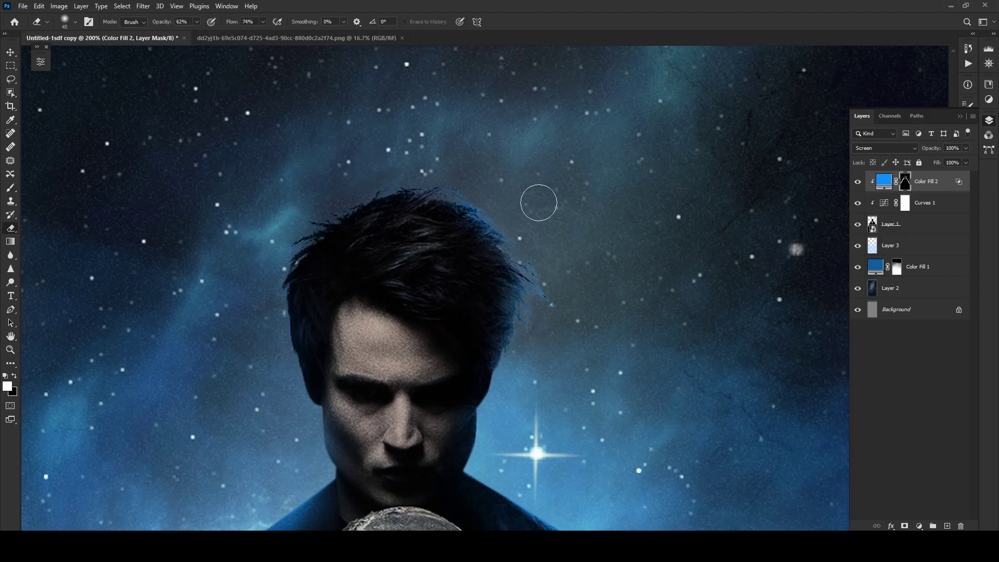
scroll(530, 296, "down", 4, "alt")
scroll(446, 223, "up", 3, "alt")
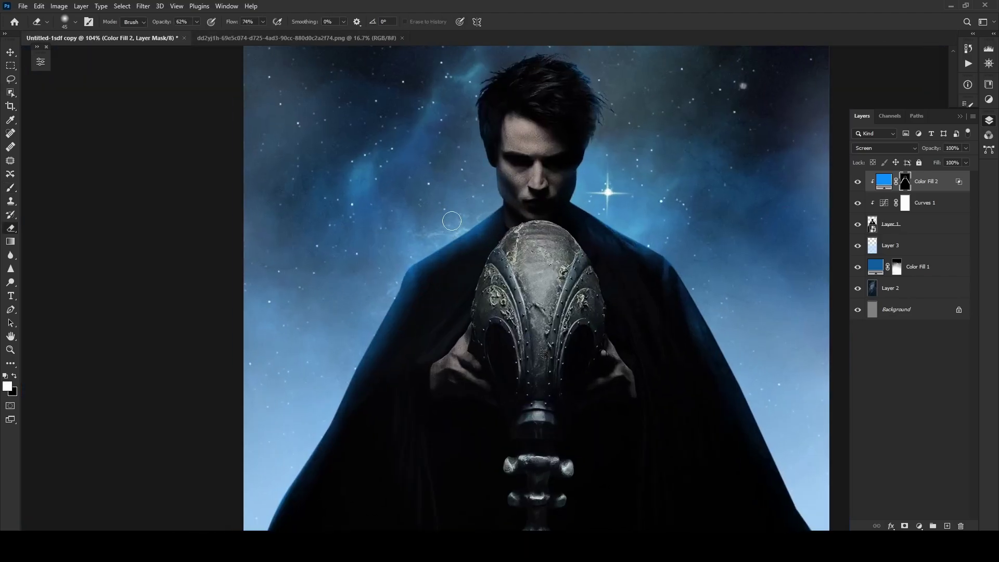
key("b")
scroll(446, 223, "down", 3, "alt")
scroll(446, 223, "down", 1, "alt")
scroll(527, 237, "up", 5, "alt")
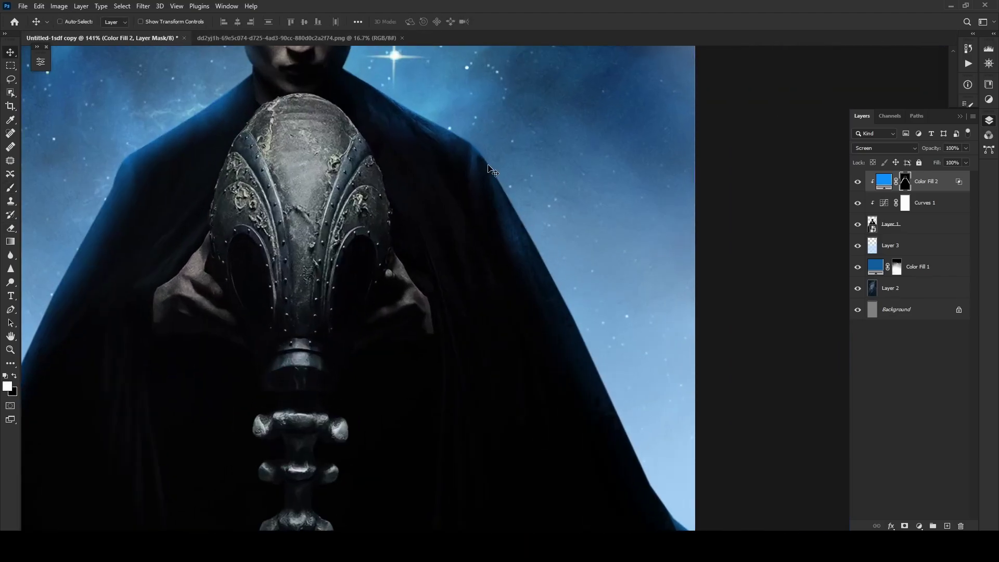
scroll(580, 361, "down", 1, "alt")
scroll(580, 361, "down", 1, "alt")
scroll(580, 361, "down", 1, "alt")
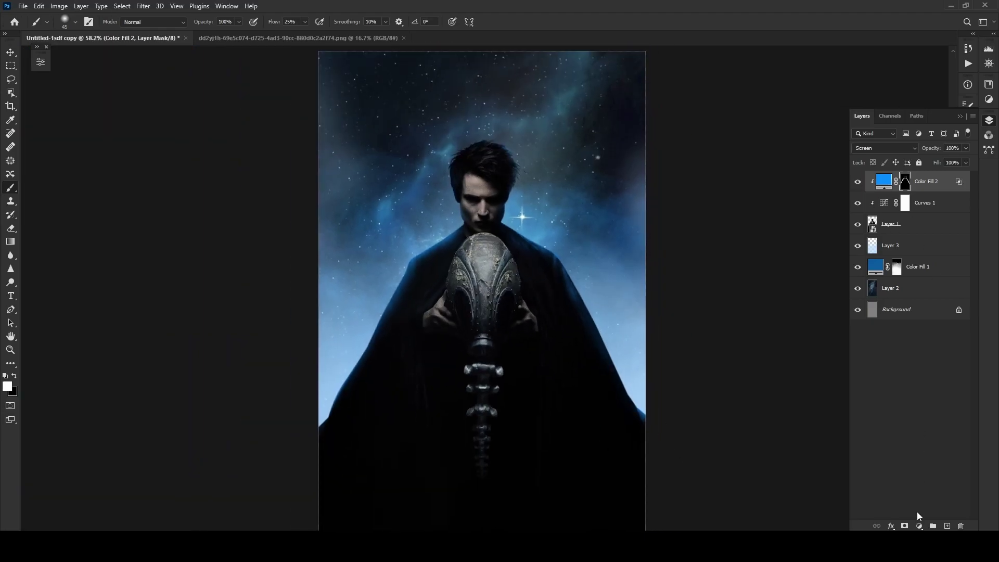
left_click(919, 526)
left_click(937, 402)
left_click_drag(162, 117, 227, 117)
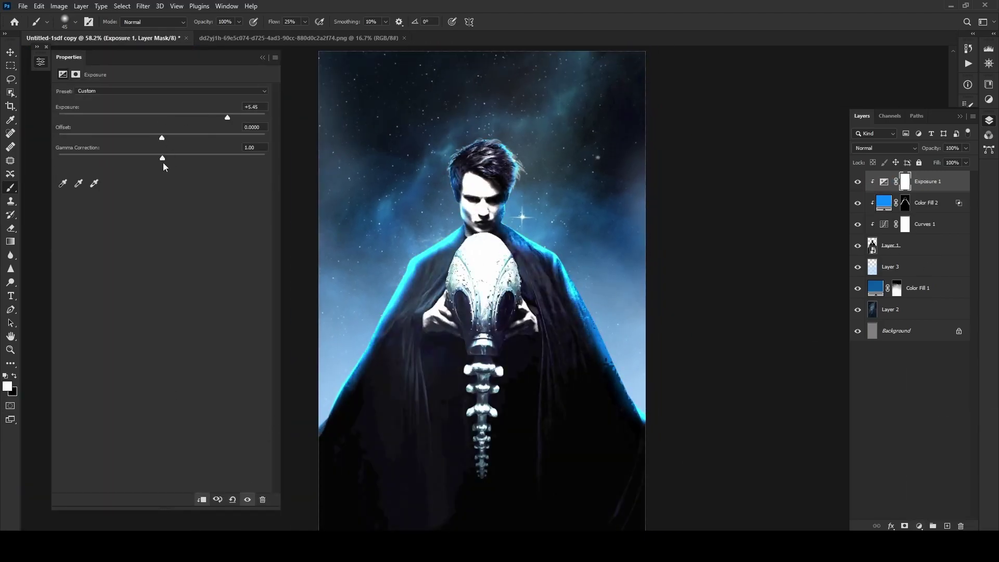
left_click_drag(162, 158, 144, 158)
left_click(884, 181)
right_click(937, 186)
left_click(812, 103)
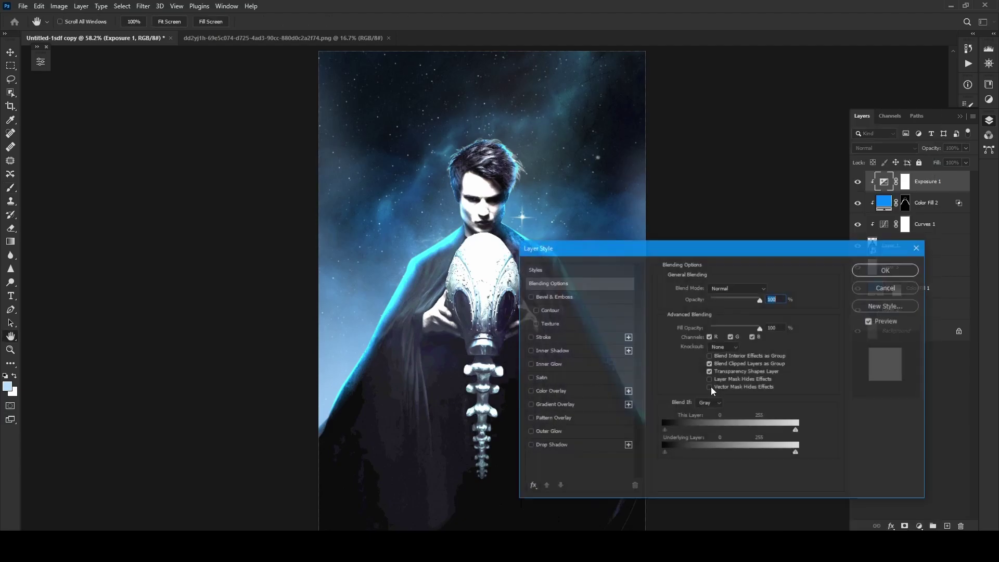
left_click_drag(665, 453, 676, 451)
left_click(886, 270)
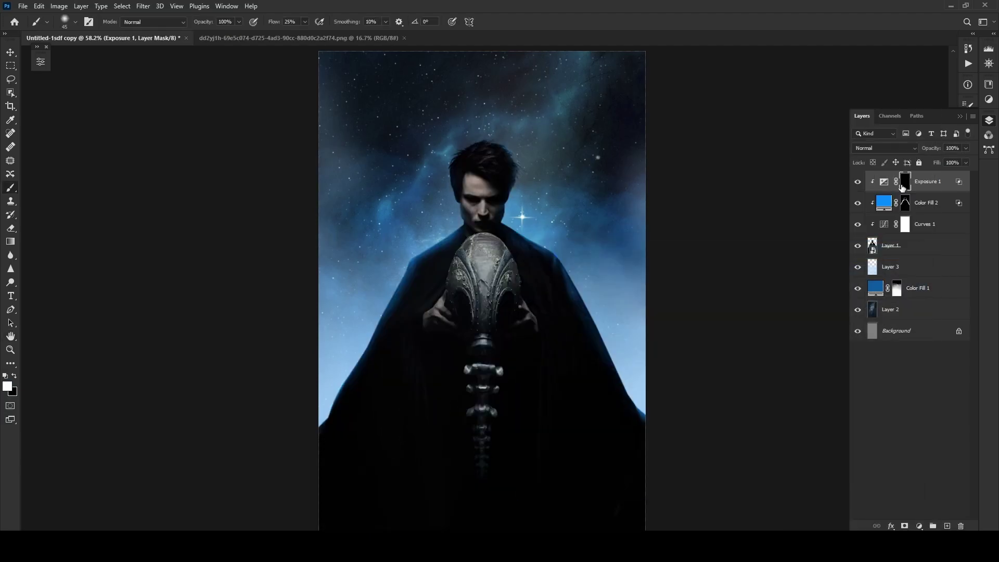
key("ctrl+i")
key("b")
scroll(466, 251, "up", 3, "alt")
scroll(465, 251, "up", 2, "alt")
scroll(440, 244, "up", 2, "alt")
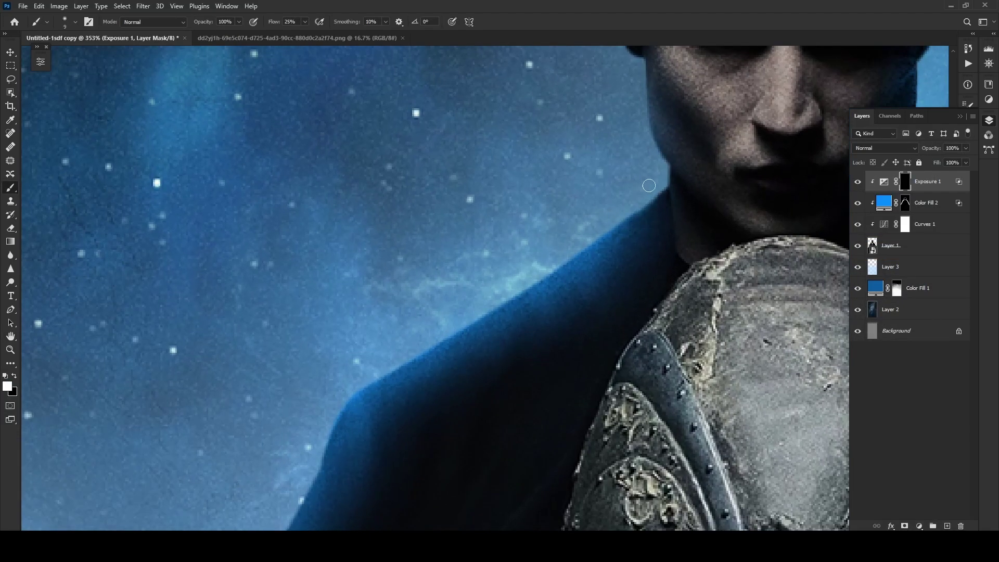
mouse_move(655, 188)
left_mouse_down()
mouse_move(539, 261)
mouse_move(504, 294)
left_mouse_up()
left_click_drag(410, 347, 460, 210)
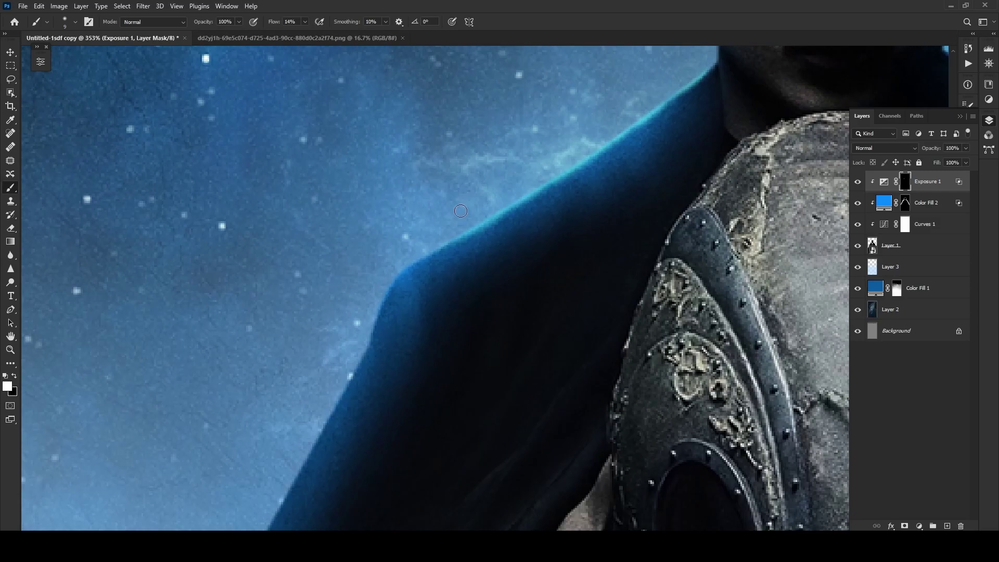
mouse_move(393, 276)
left_mouse_down()
mouse_move(404, 226)
mouse_move(381, 286)
left_mouse_up()
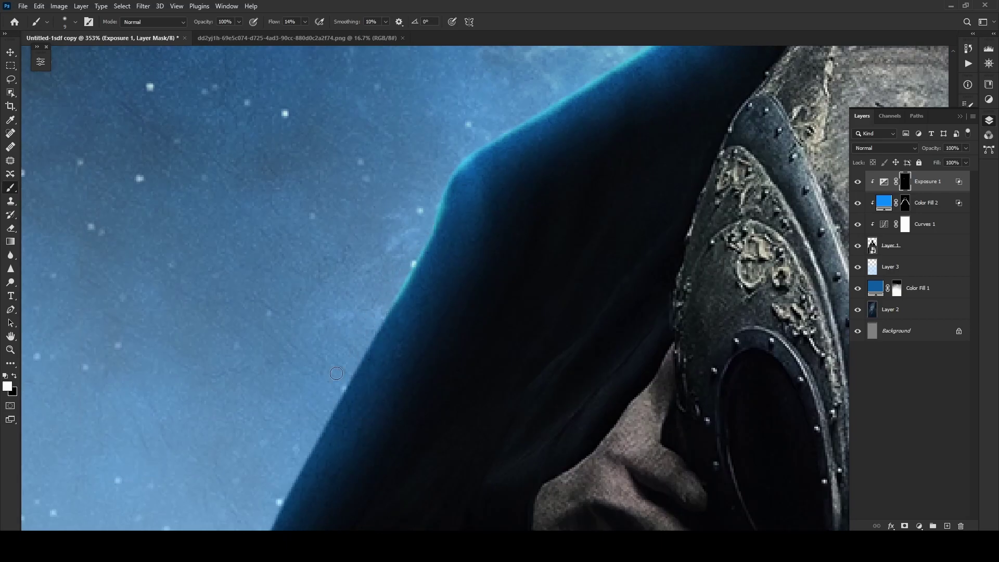
left_click(336, 352, "alt")
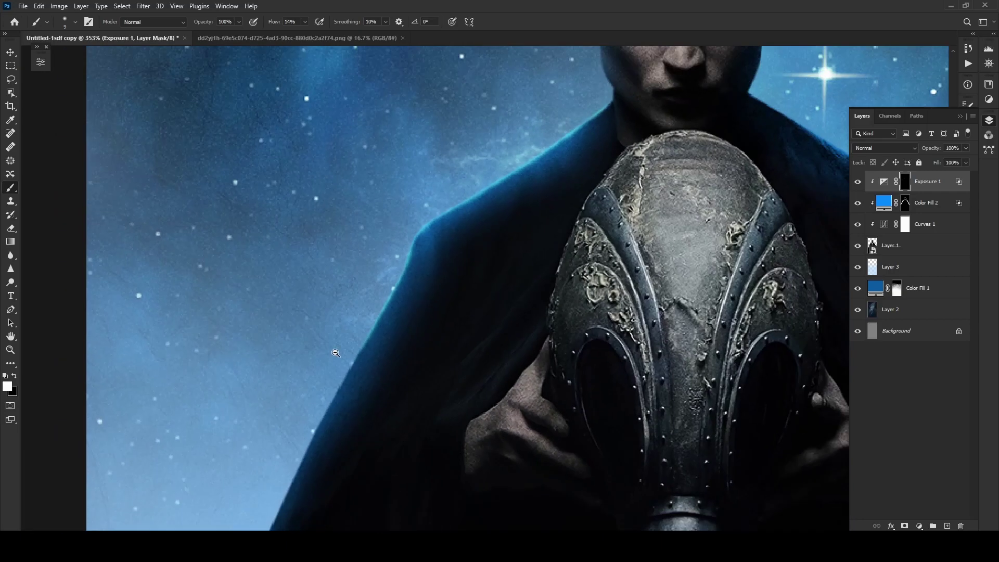
scroll(294, 409, "down", 3)
scroll(295, 409, "down", 2)
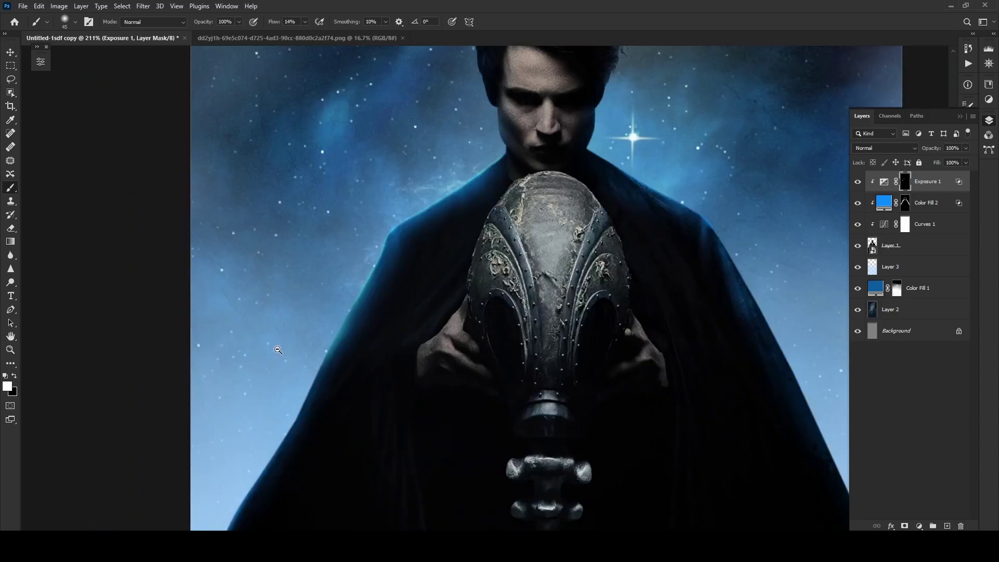
scroll(496, 162, "up", 1)
left_click_drag(330, 357, 367, 227)
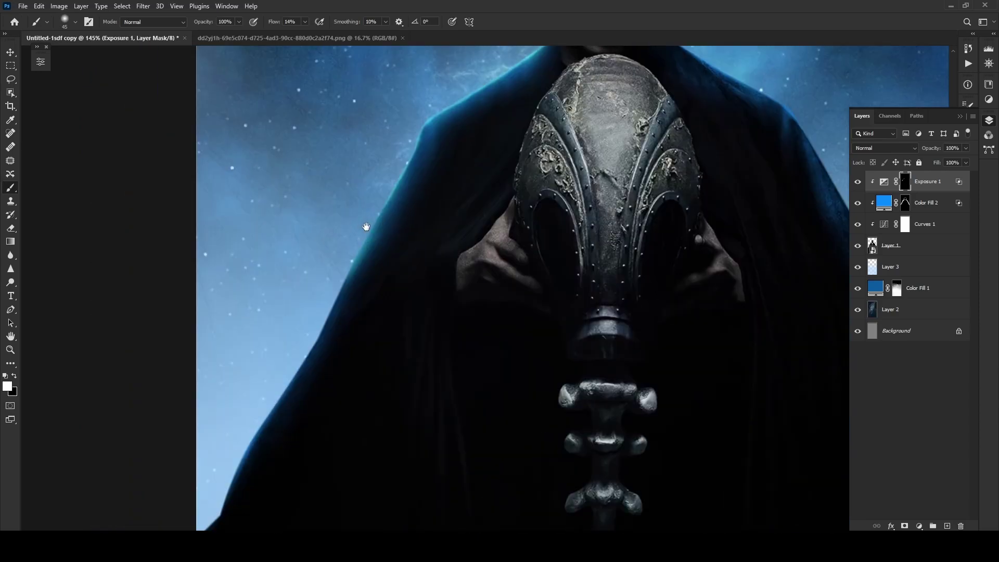
left_click_drag(320, 278, 246, 344)
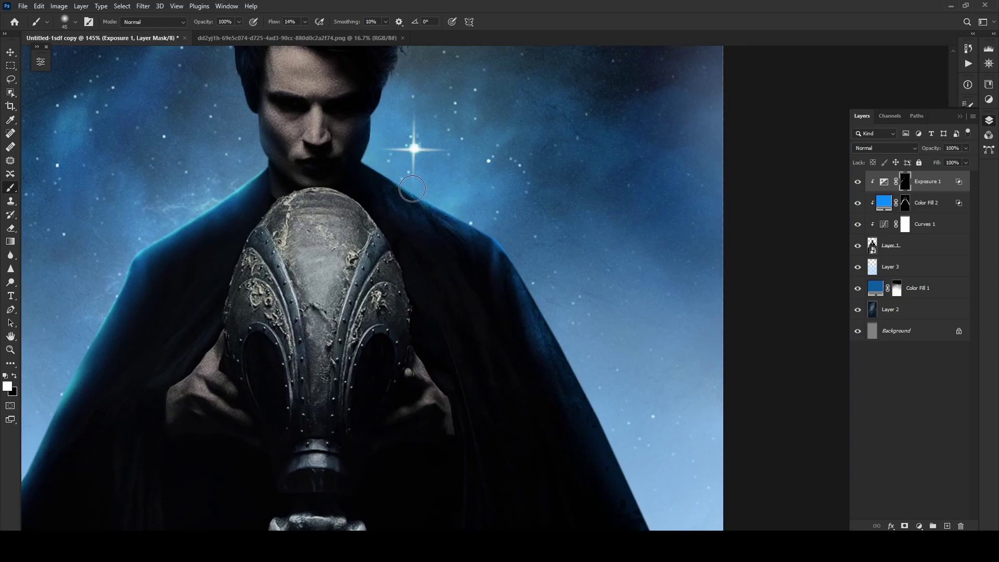
scroll(478, 325, "down", 3)
scroll(477, 325, "down", 2)
scroll(478, 325, "up", 2)
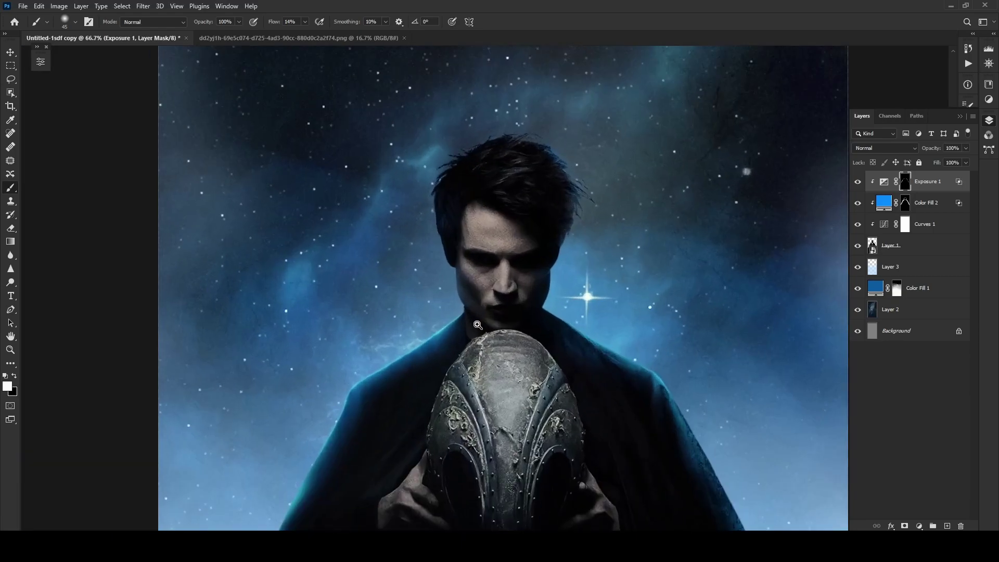
scroll(478, 325, "up", 2)
scroll(577, 244, "up", 1)
left_click_drag(474, 377, 490, 273)
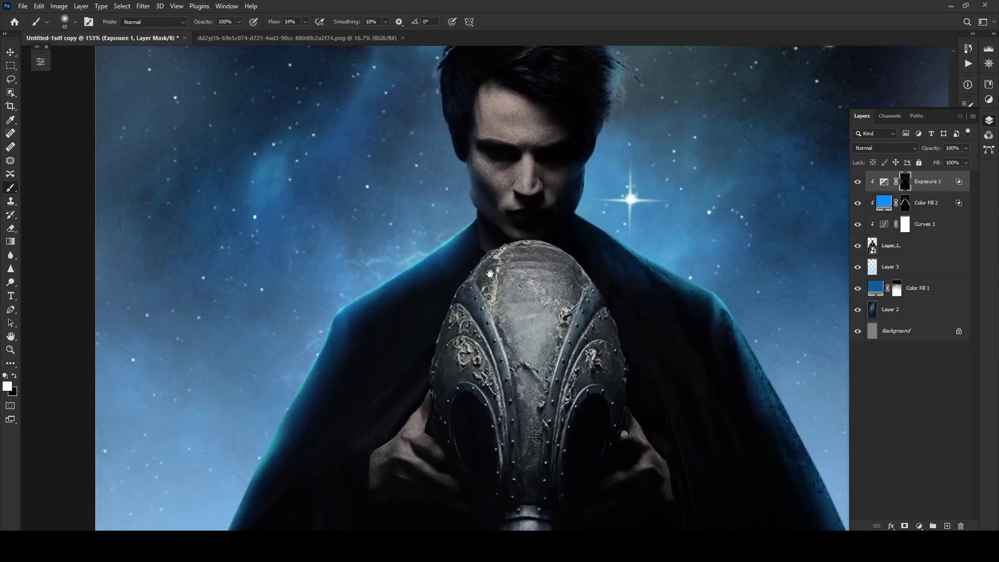
Add a deep blue Solid Color fill layer with Linear Dodge (Add) blending.
left_click(919, 525)
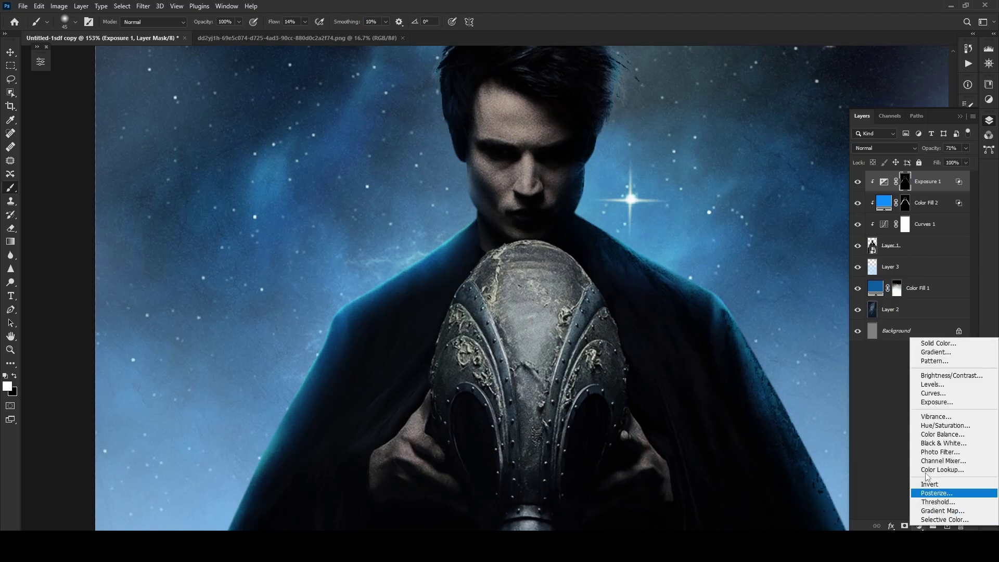
left_click(932, 345)
left_click(526, 328)
left_click(580, 333)
left_click(693, 323)
left_click(884, 148)
left_click(880, 245)
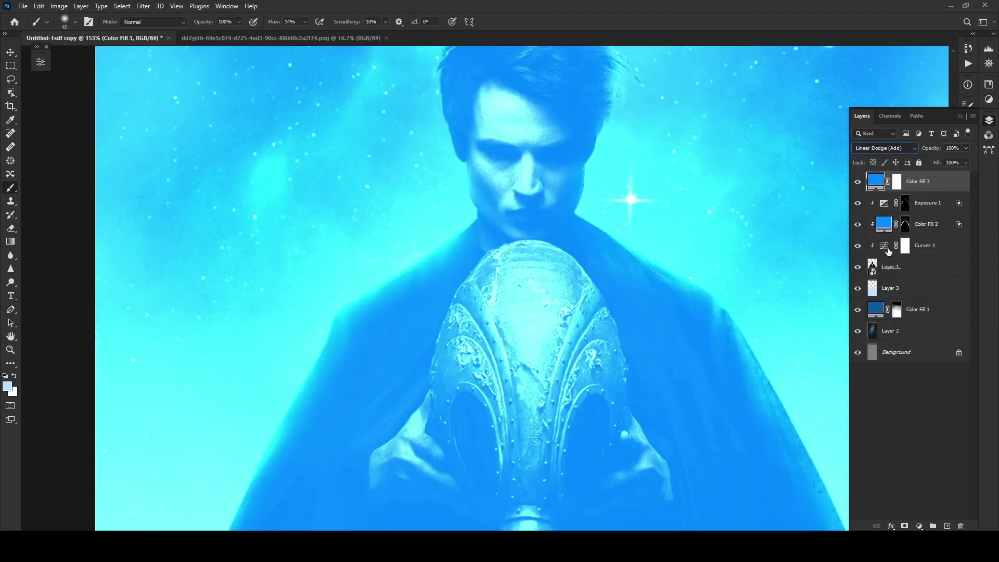
Clip the blue fill to the figure and invert its mask to hide it.
key("b")
left_click(921, 192, "alt")
key("ctrl+i")
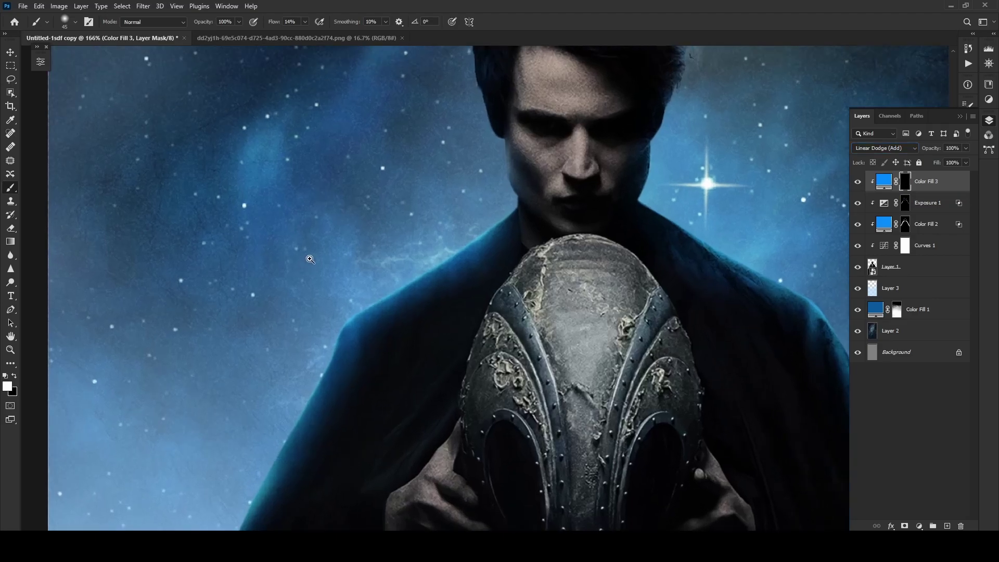
key("ctrl+plus")
key("ctrl+0")
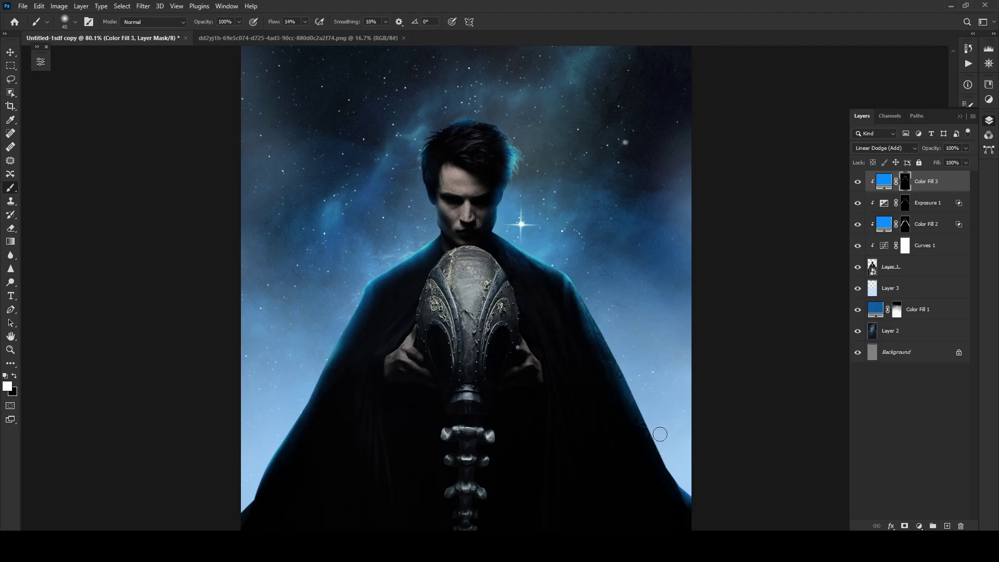
scroll(589, 385, "down", 2)
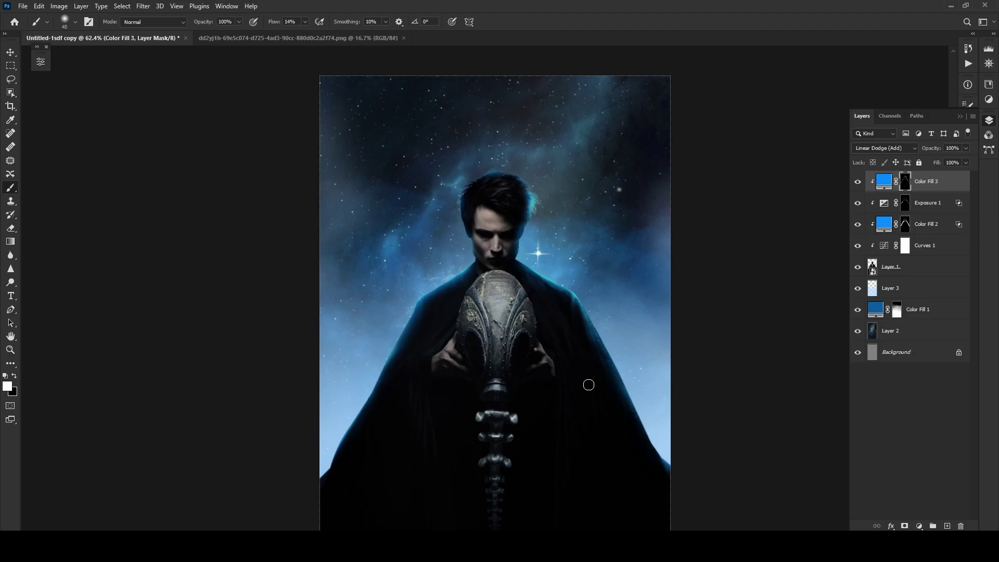
scroll(451, 286, "down", 1)
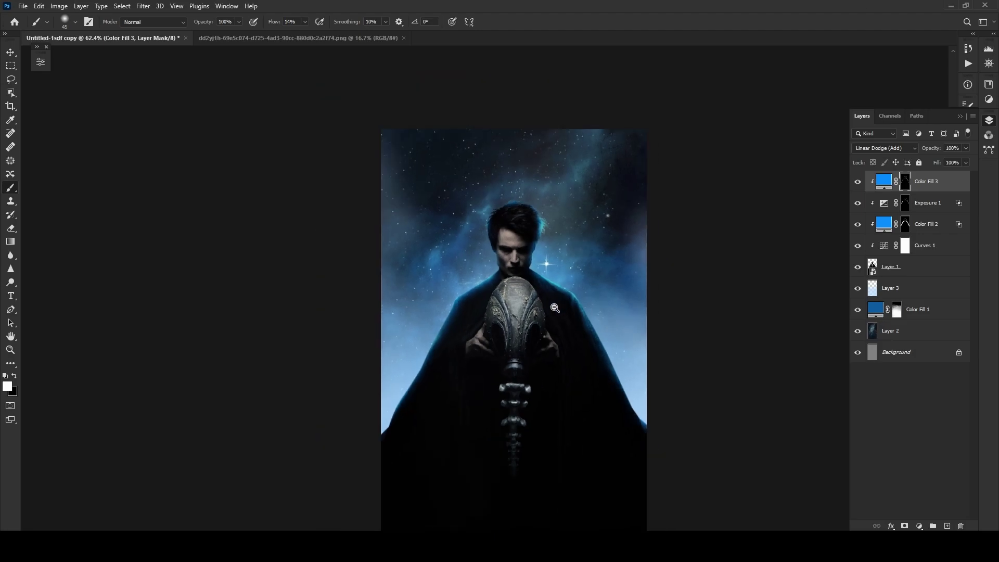
scroll(451, 286, "up", 3)
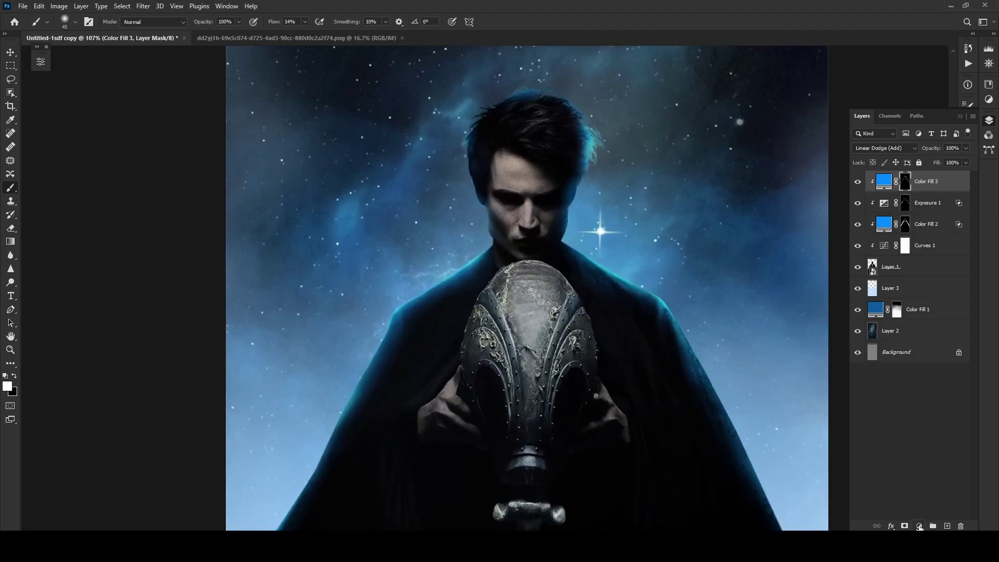
Add another blue Solid Color fill in Screen mode, clipped to the figure.
left_click(920, 526)
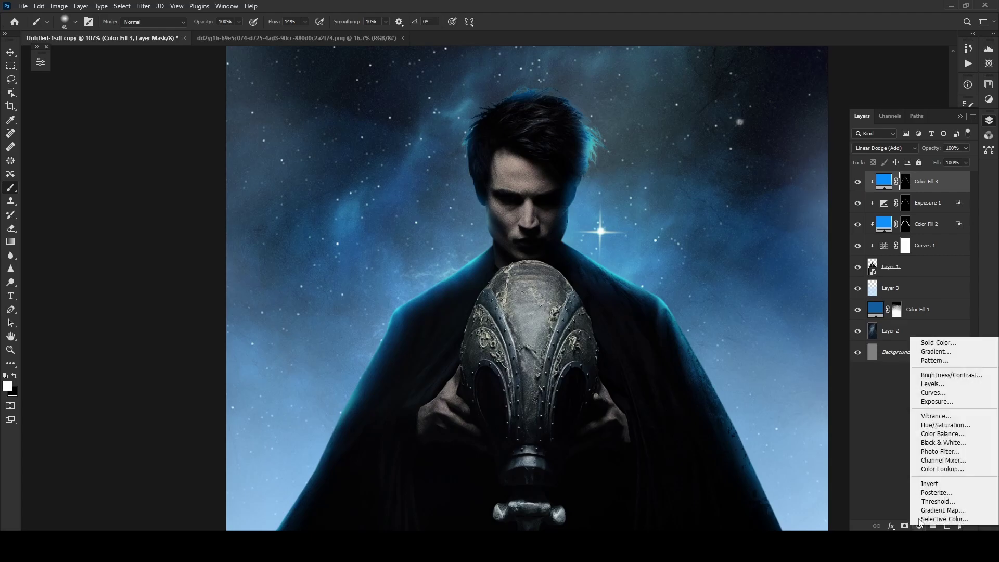
left_click(923, 343)
left_click(572, 344)
left_click(676, 323)
left_click(884, 148)
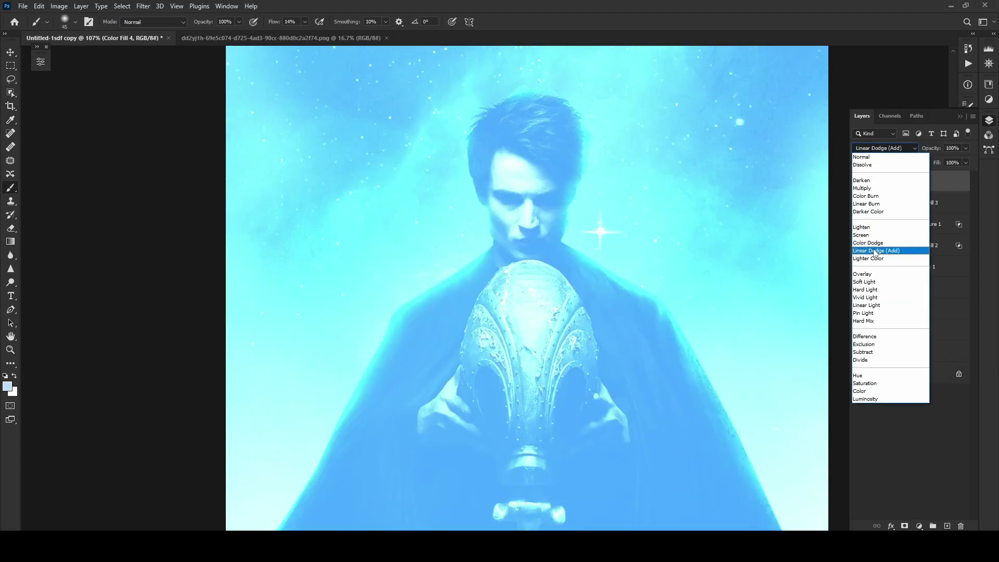
left_click(872, 235)
left_click(940, 192, "alt")
Invert the new fill's mask and paint blue rim glow down both cloak edges.
left_click(908, 185)
key("ctrl+i")
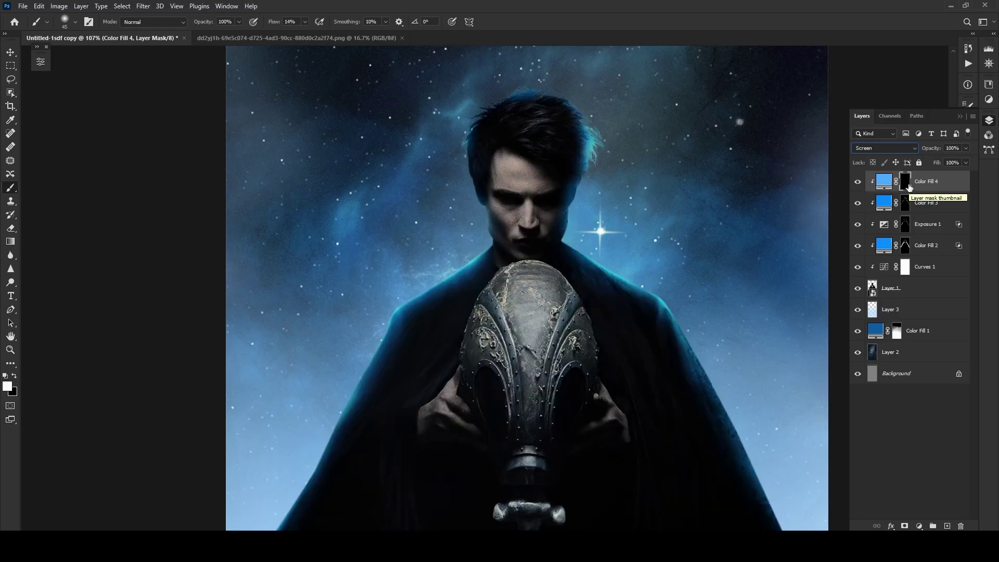
scroll(493, 264, "down", 2)
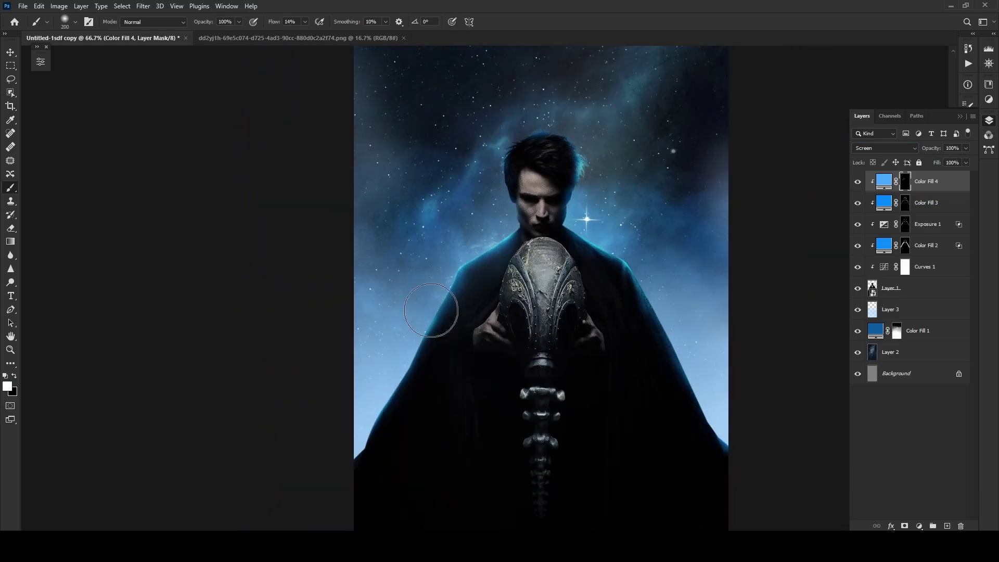
left_click_drag(488, 253, 385, 396)
mouse_move(598, 240)
left_mouse_down()
mouse_move(723, 453)
mouse_move(734, 452)
left_mouse_up()
Open the fill layer's Blending Options.
right_click(936, 266)
left_click(867, 98)
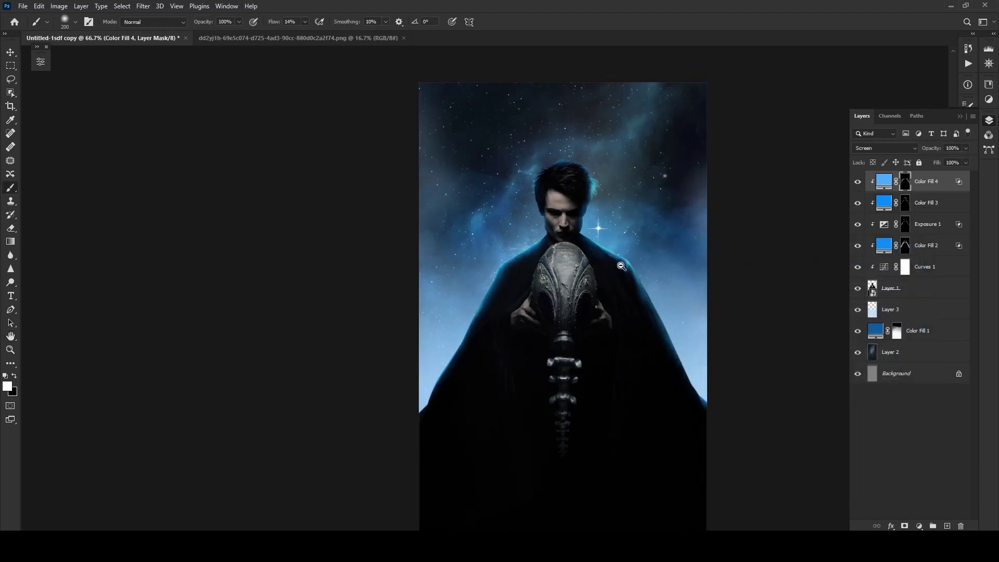
scroll(431, 238, "up", 2)
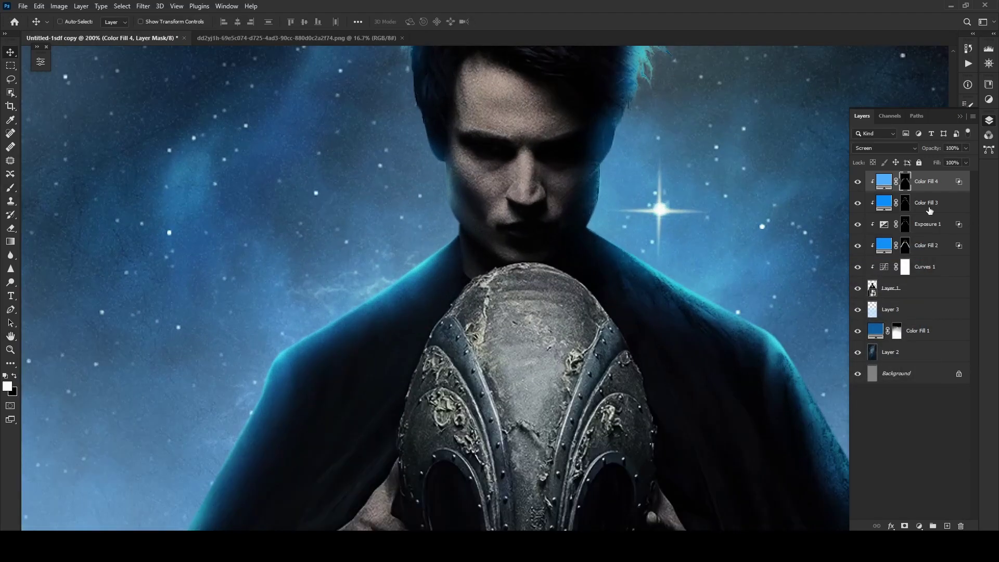
Target the Color Fill 2 mask with a small soft brush at 1% flow.
left_click(857, 225)
left_click(905, 245)
scroll(525, 242, "up", 1)
key("b")
key("bracketleft")
key("bracketleft")
key("bracketleft")
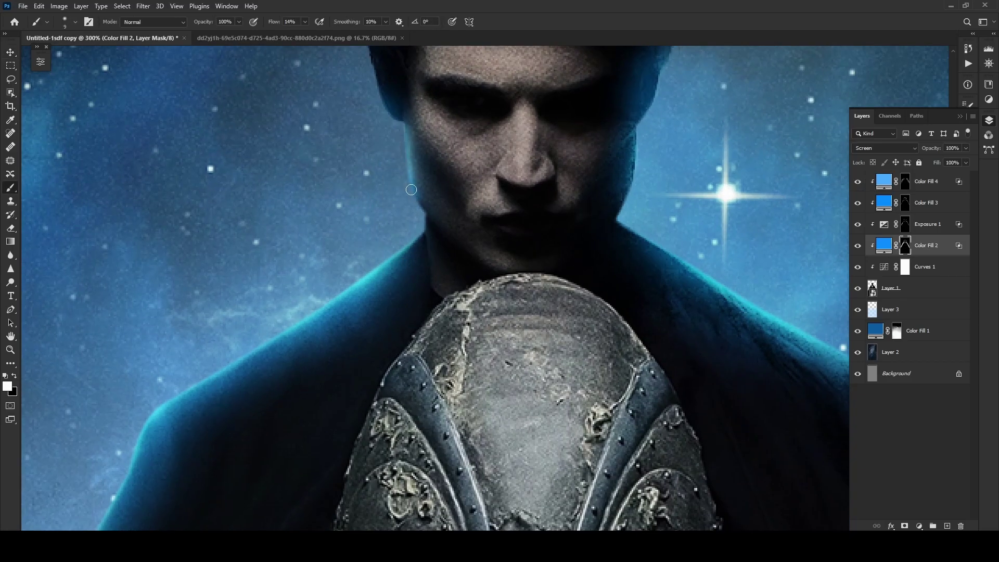
left_click_drag(305, 22, 296, 37)
key("ctrl+0")
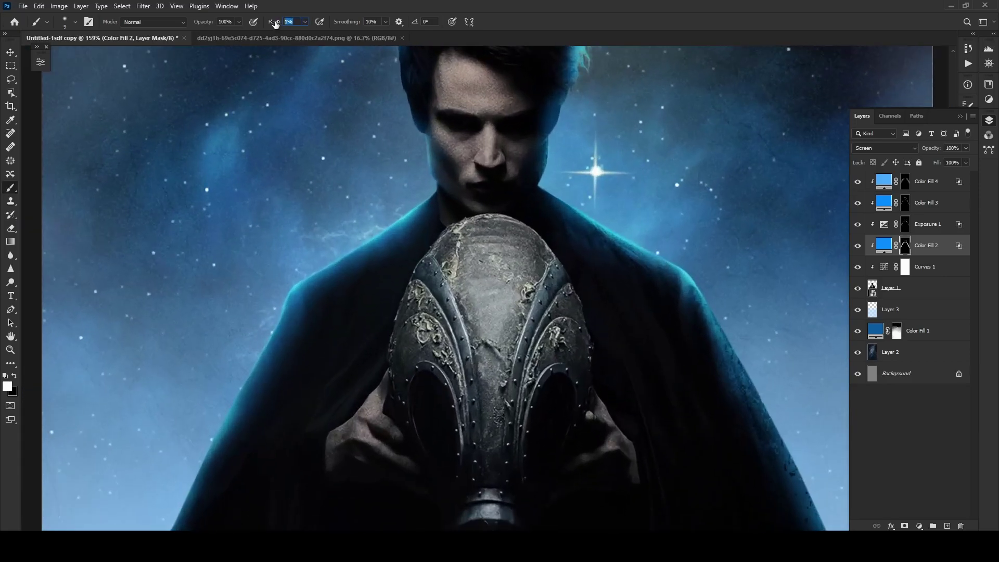
type("5")
scroll(443, 179, "up", 1)
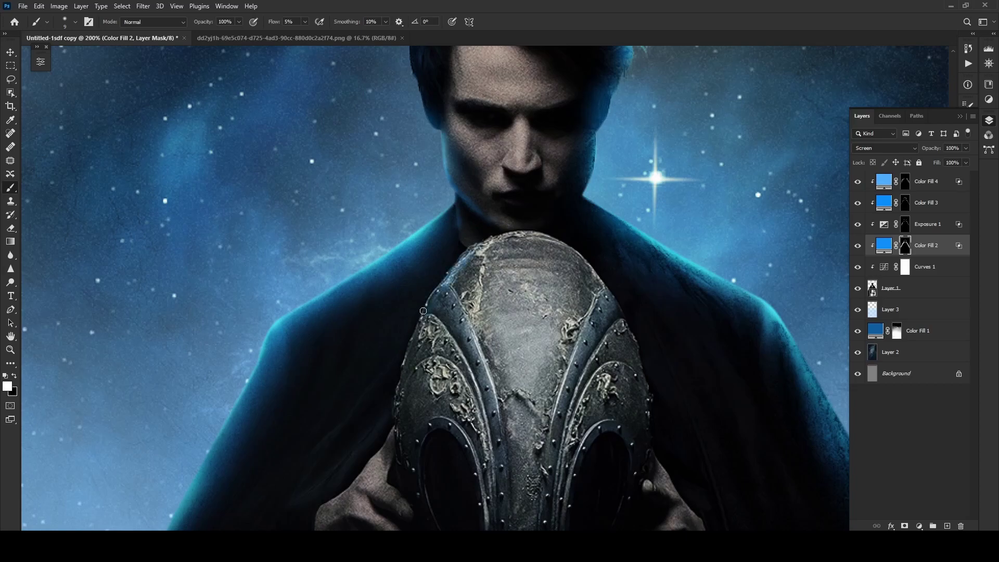
Set the mask brush to 42% opacity and frame the helmet and cloak shoulder.
key("e")
key("b")
scroll(371, 329, "down", 3)
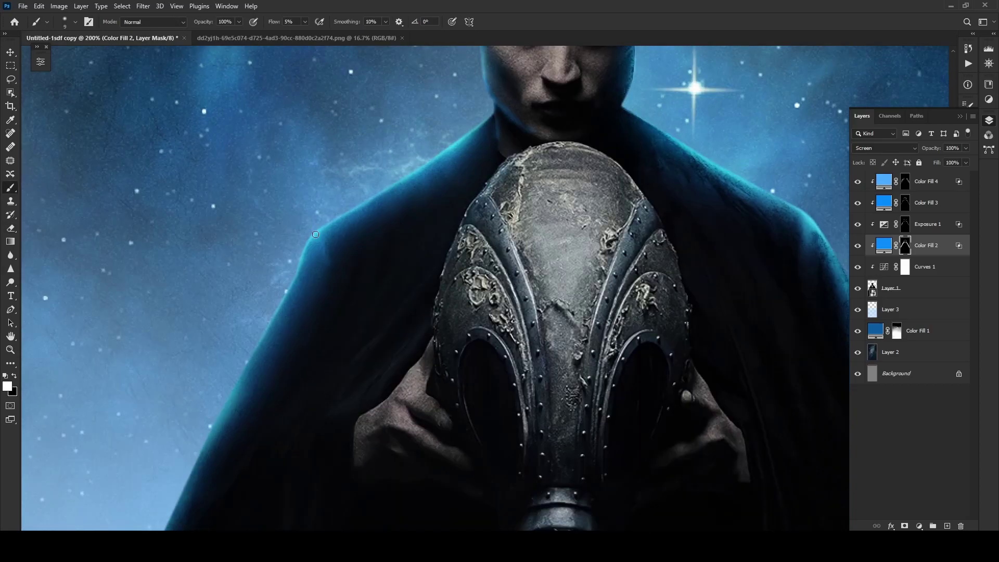
left_click_drag(393, 257, 415, 197)
key("4")
key("2")
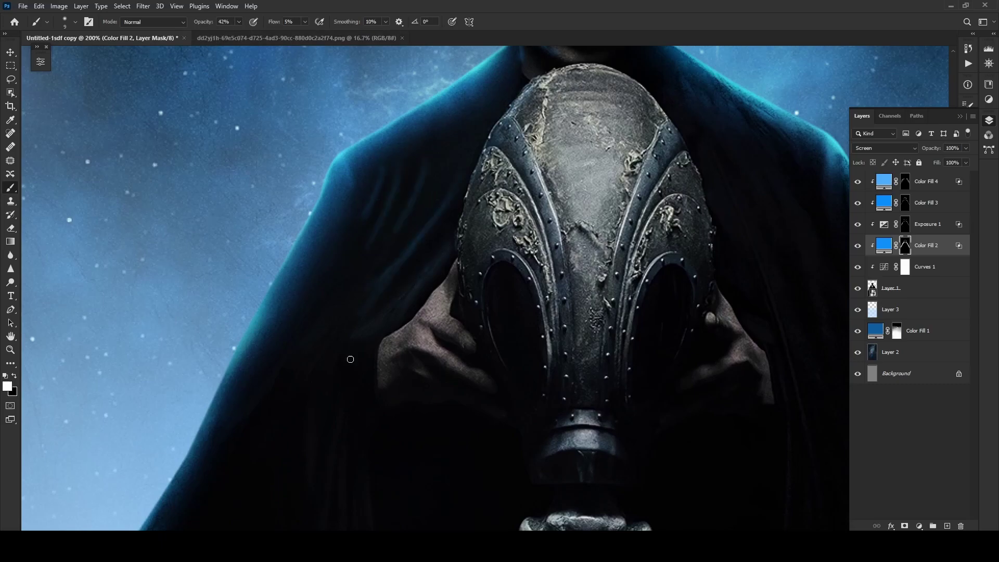
key("b")
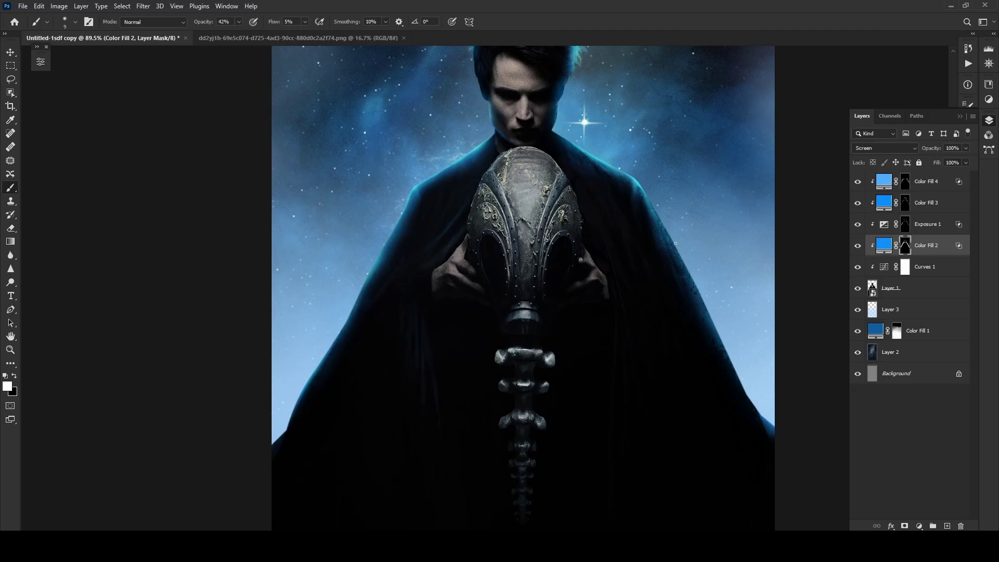
Zoom and scroll around the face and cloak to inspect the blue rim light.
scroll(609, 195, "up", 3)
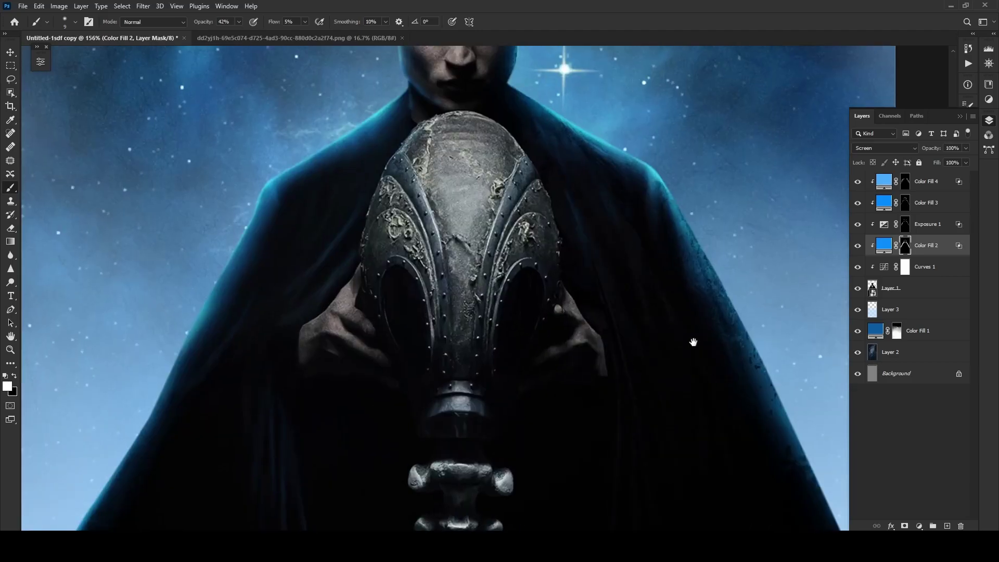
scroll(694, 342, "down", 3)
scroll(481, 340, "down", 1)
scroll(523, 218, "up", 3)
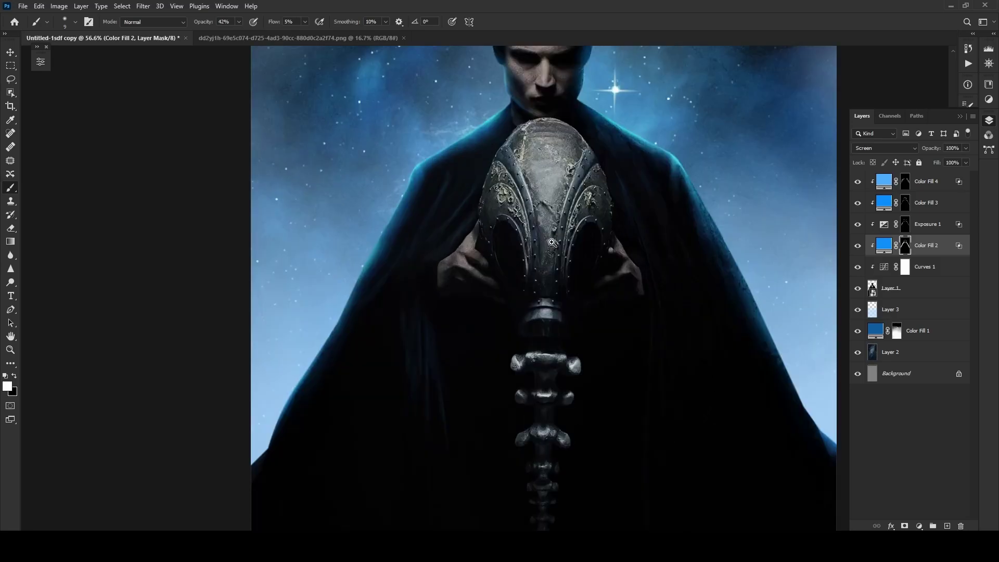
scroll(453, 163, "right", 1)
scroll(398, 143, "down", 1)
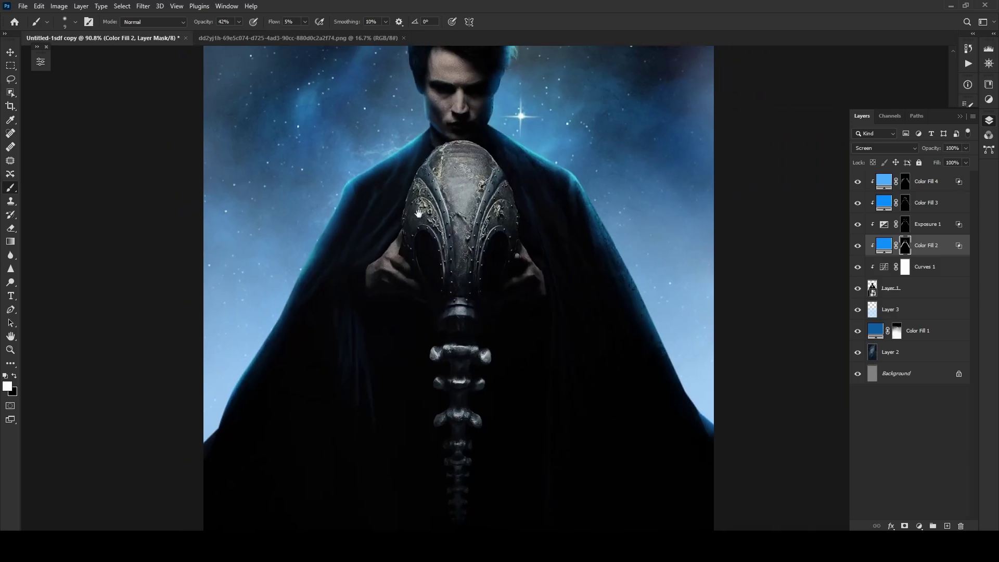
scroll(290, 196, "down", 1)
scroll(456, 190, "down", 1)
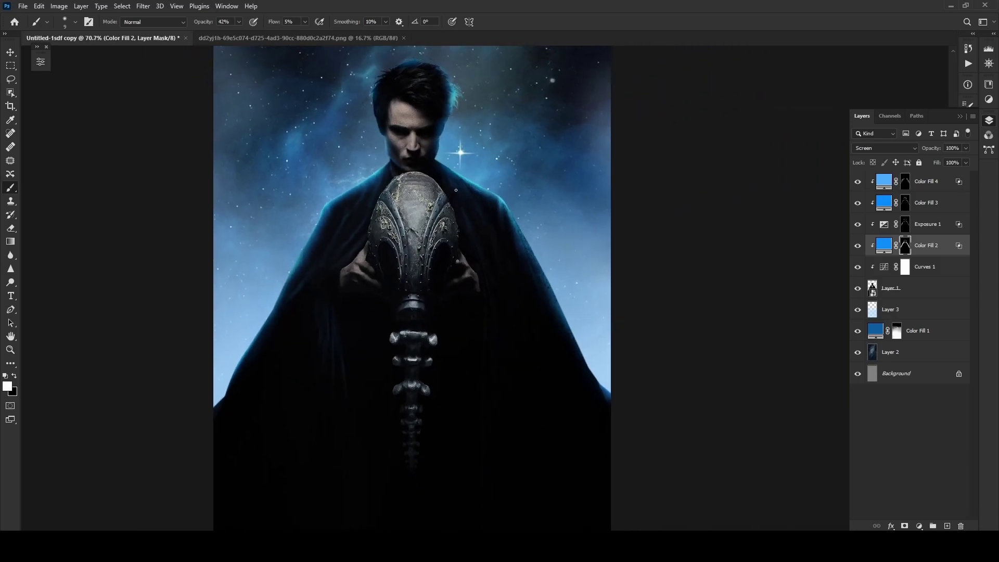
scroll(489, 366, "down", 1)
scroll(496, 364, "down", 2)
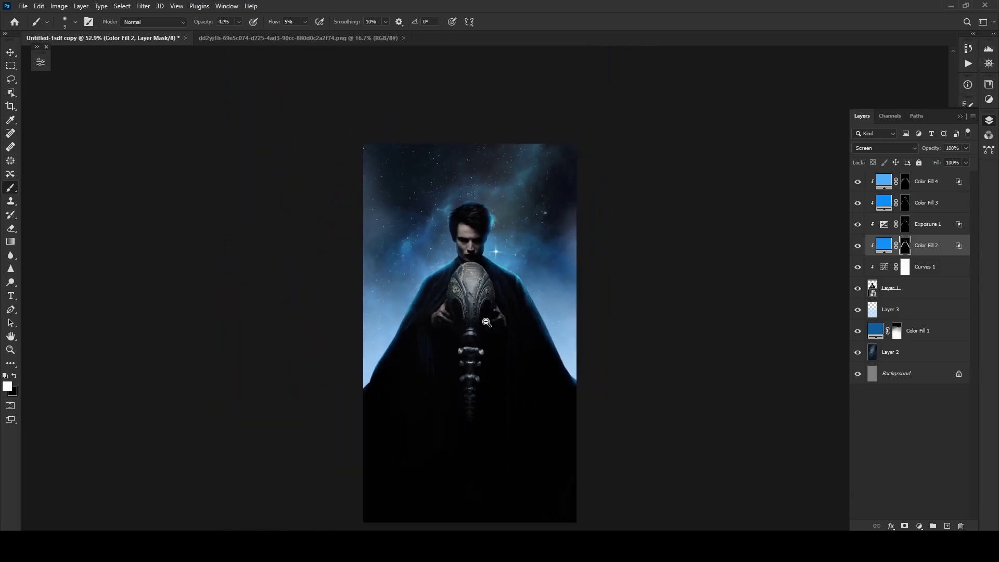
scroll(468, 312, "down", 1)
key("ctrl")
scroll(447, 271, "up", 1)
scroll(468, 302, "up", 3)
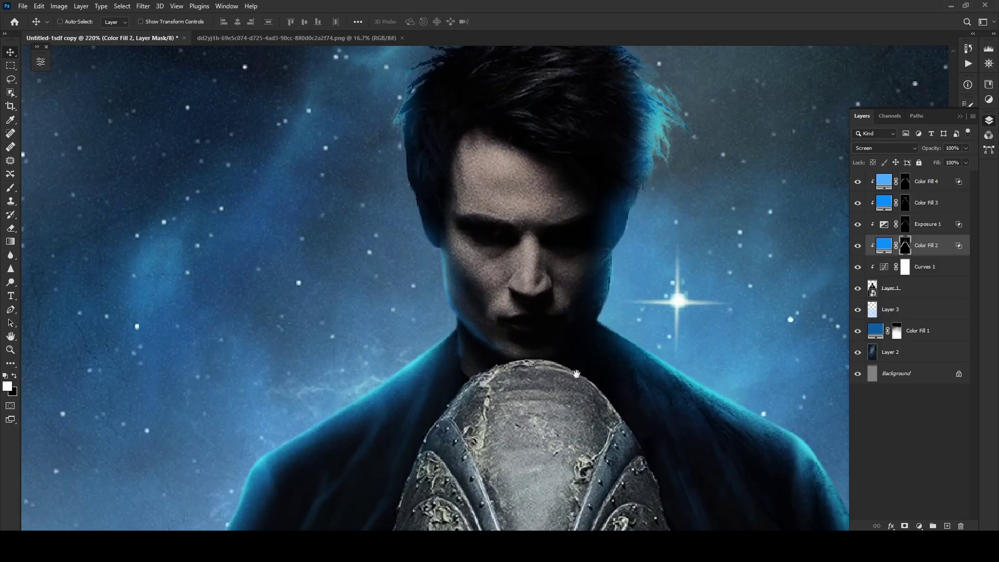
scroll(489, 333, "up", 1)
scroll(620, 324, "down", 5)
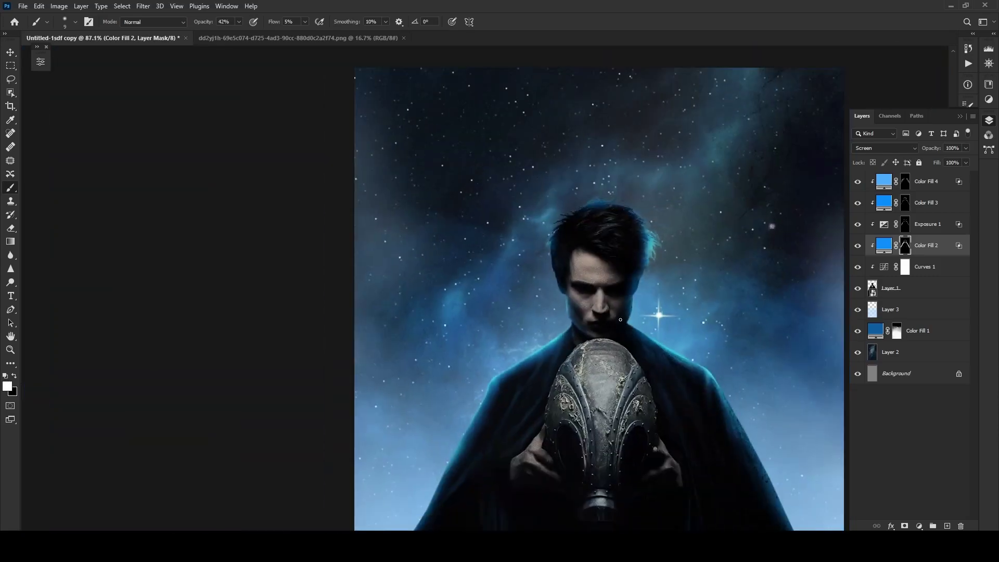
scroll(632, 318, "down", 1)
scroll(645, 297, "down", 2)
Add a light-blue Solid Color fill in Screen mode on top, with an inverted mask.
left_click(932, 187)
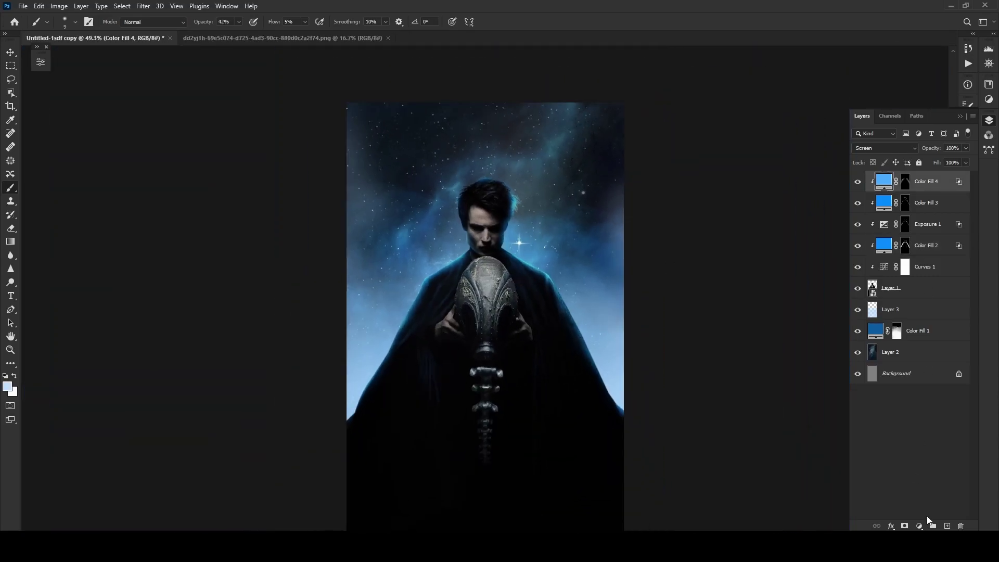
left_click(919, 526)
left_click(935, 342)
left_click(705, 323)
left_click(885, 148)
left_click(888, 210)
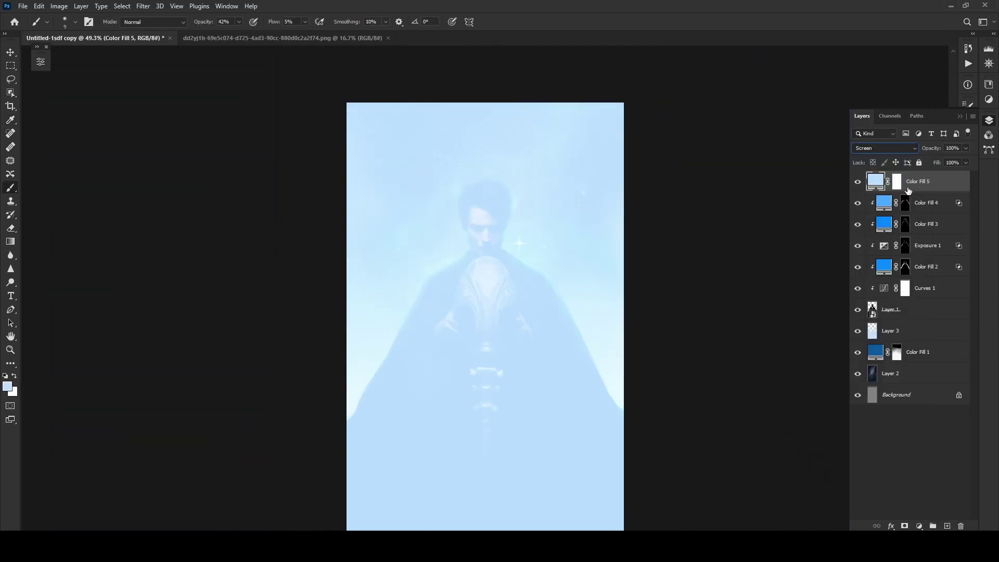
key("ctrl+i")
Paint light-blue glow along the shoulder edge with an 80% opacity, 17% flow brush.
scroll(428, 254, "up", 4)
scroll(507, 251, "up", 1)
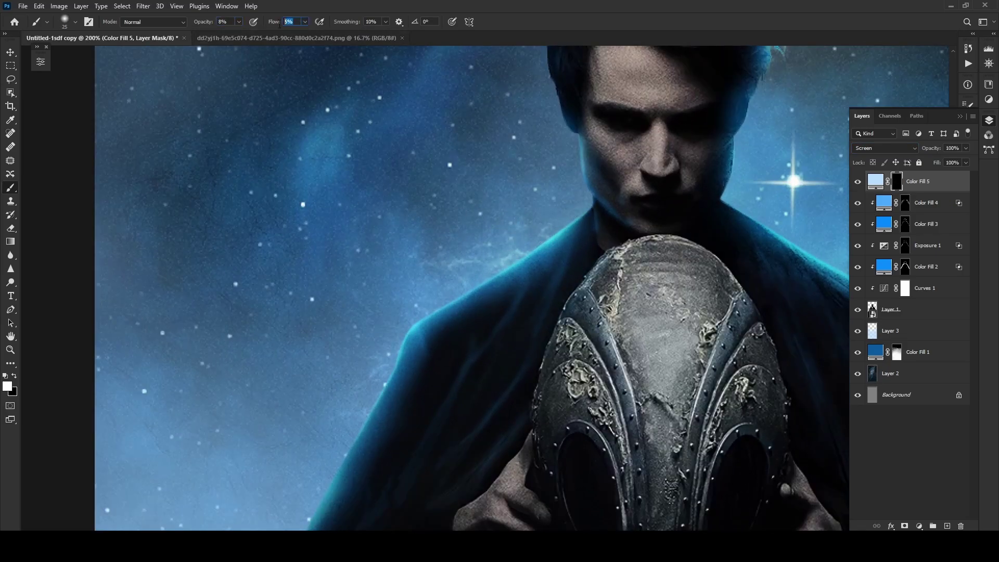
key("8")
left_click_drag(304, 22, 285, 37)
mouse_move(589, 205)
left_mouse_down()
mouse_move(440, 312)
mouse_move(436, 248)
mouse_move(541, 171)
left_mouse_up()
key("bracketright")
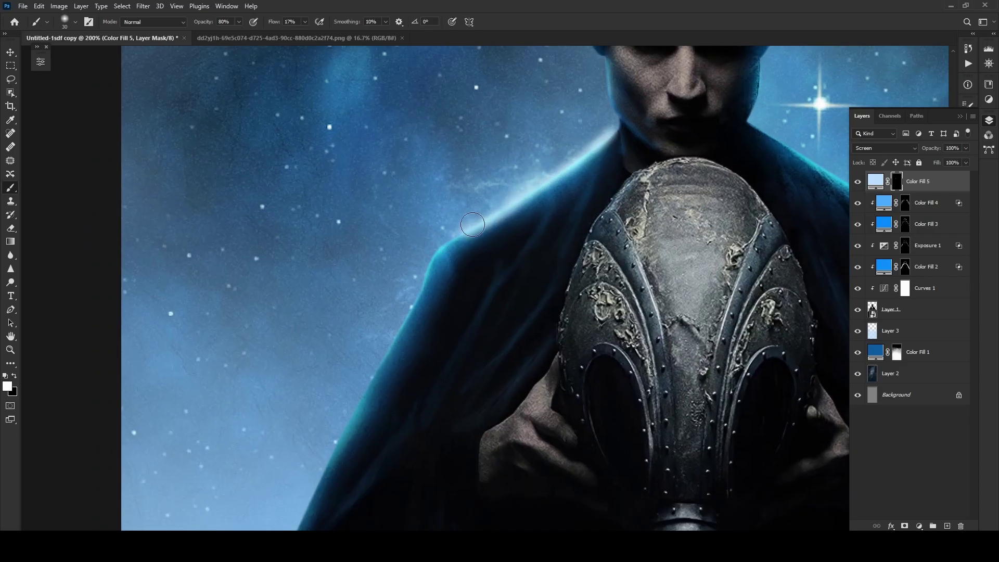
mouse_move(499, 198)
left_mouse_down()
mouse_move(406, 292)
mouse_move(442, 213)
left_mouse_up()
left_click_drag(471, 169, 361, 385)
Redo the shoulder glow as one brighter stroke extending down the cloak edge.
left_click_drag(502, 172, 403, 263)
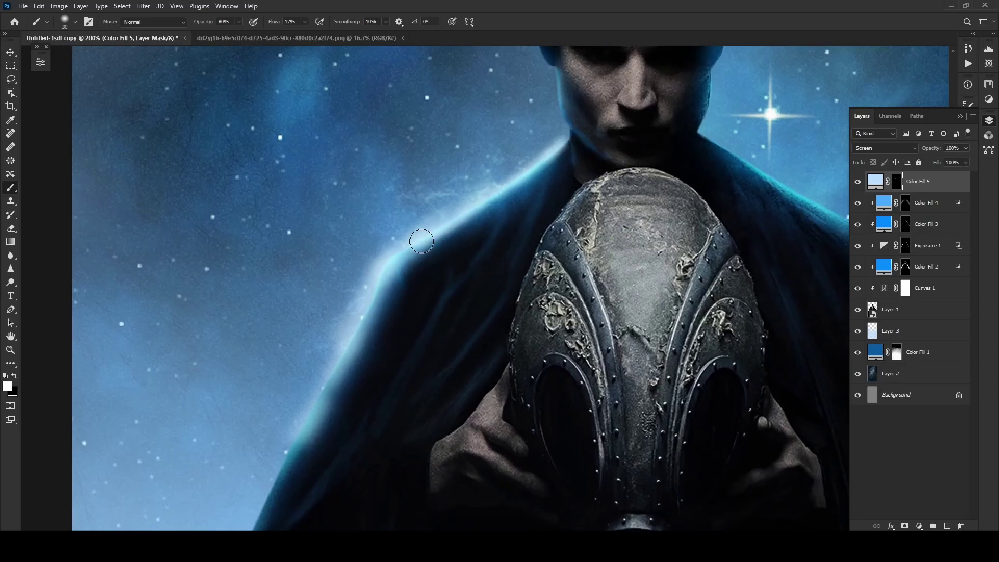
key("ctrl+z")
left_click_drag(559, 144, 374, 281)
mouse_move(375, 281)
left_mouse_down()
mouse_move(396, 224)
mouse_move(354, 312)
mouse_move(616, 206)
mouse_move(686, 312)
mouse_move(752, 463)
left_mouse_up()
scroll(752, 464, "down", 3)
scroll(469, 161, "up", 3)
Tone down the glow on the right shoulder with a 39% flow eraser.
key("e")
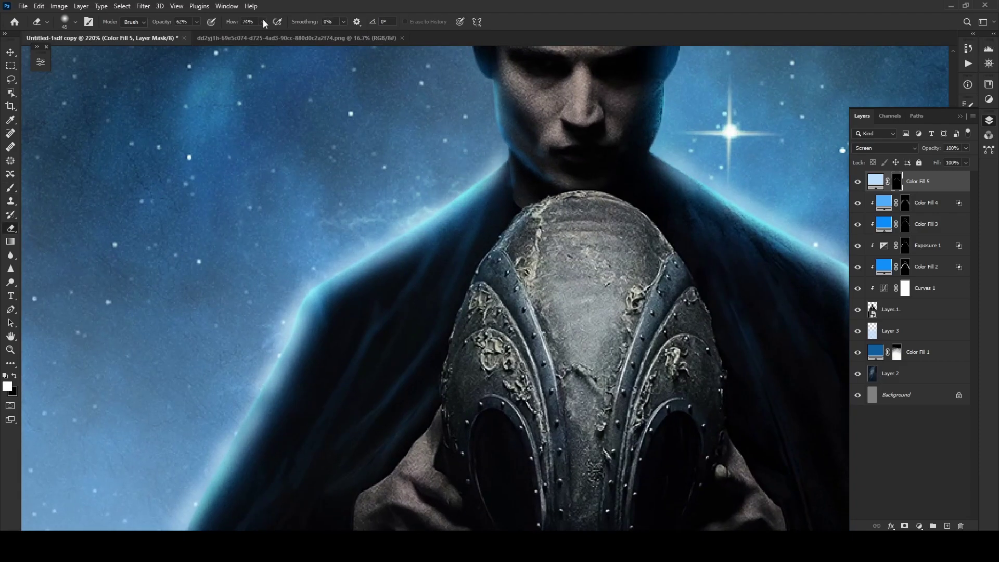
key("shift+3")
key("shift+9")
scroll(339, 250, "down", 3)
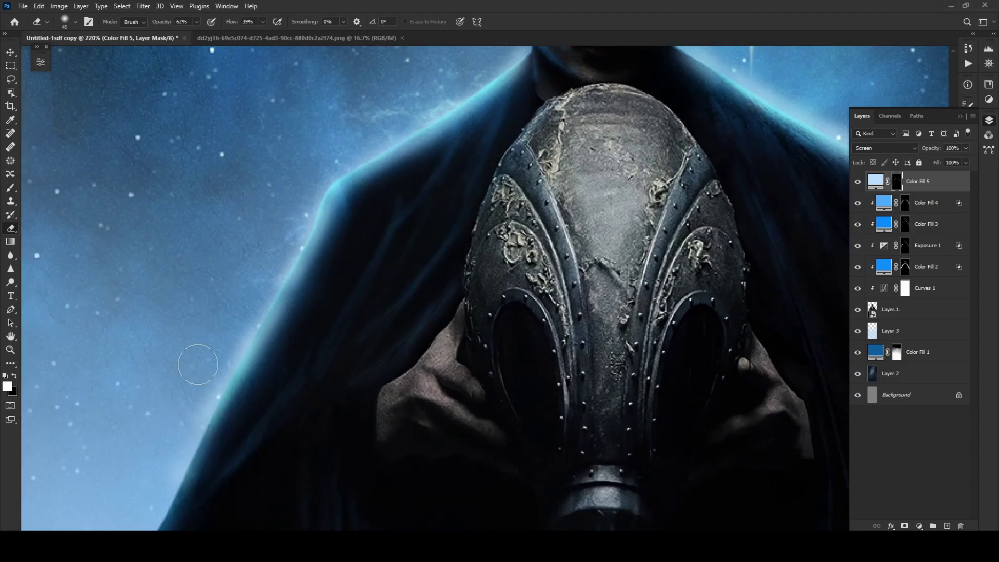
left_click_drag(581, 142, 315, 270)
left_click_drag(636, 281, 723, 474)
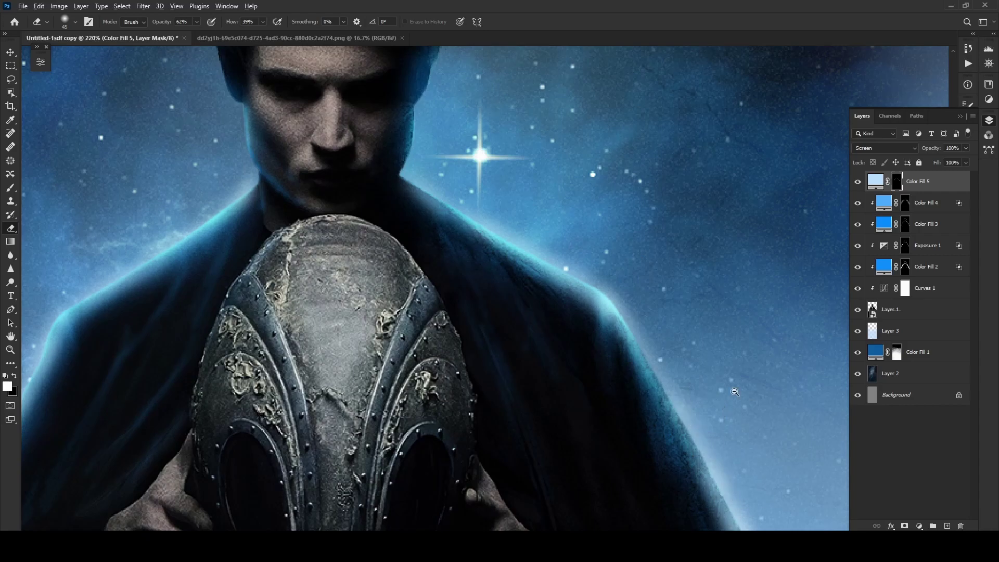
scroll(737, 390, "down", 3)
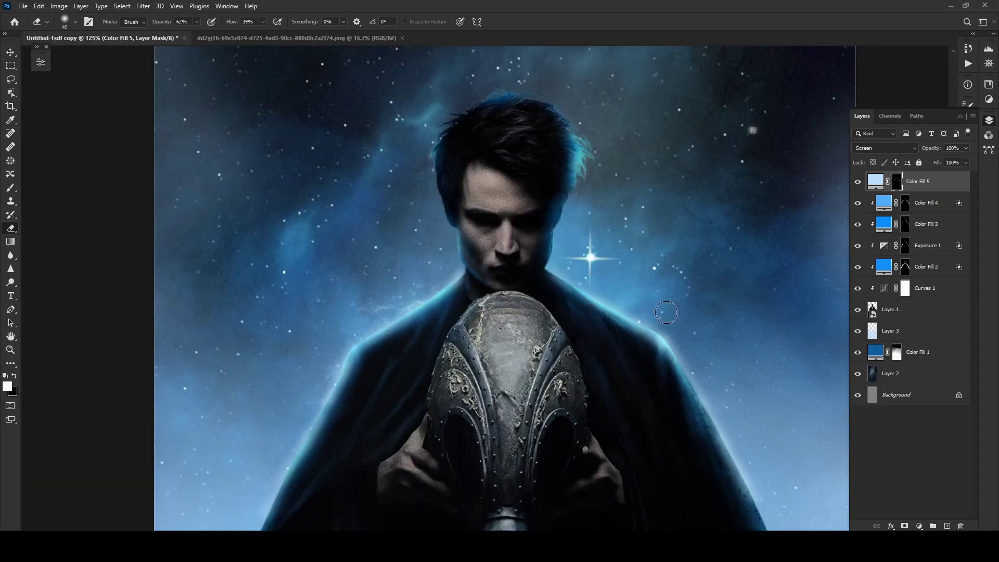
scroll(782, 505, "down", 5)
scroll(494, 312, "up", 5)
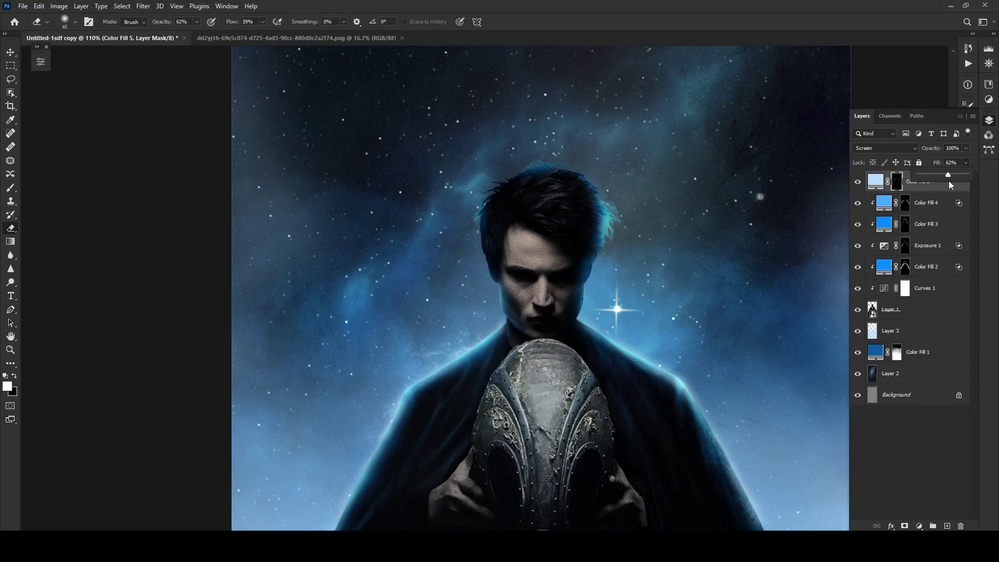
scroll(508, 234, "down", 5)
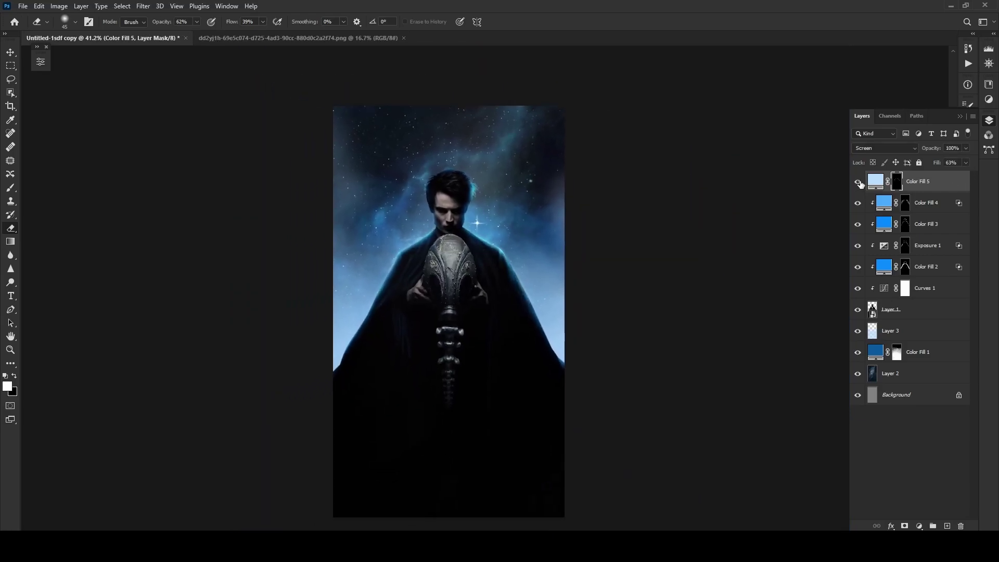
Set the light-blue glow layer's fill to 89%.
key("ctrl+plus")
left_click_drag(964, 178, 967, 178)
scroll(469, 247, "up", 2)
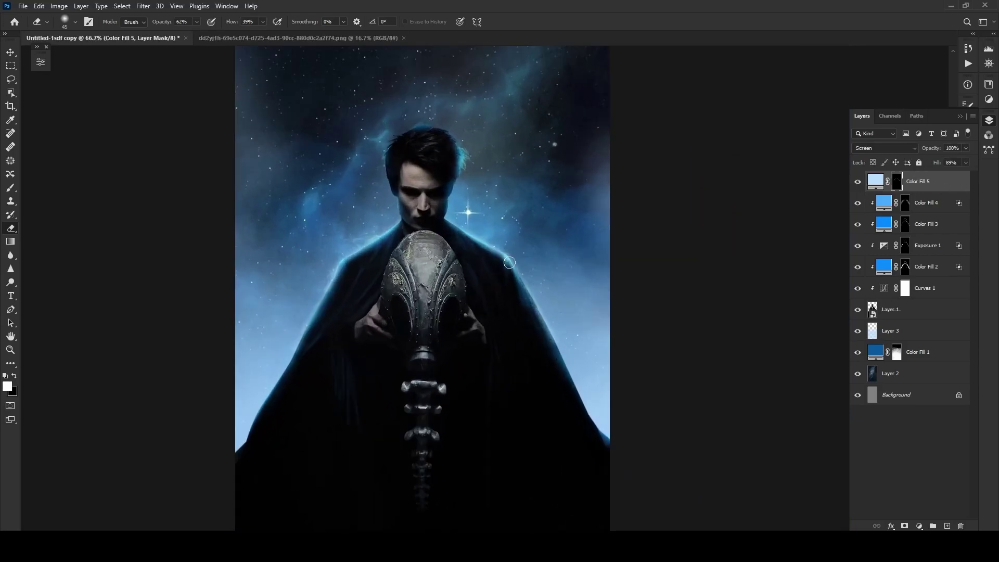
scroll(469, 247, "down", 2)
scroll(468, 247, "down", 1)
Add a new empty layer and trace the left eye hole with the Pen tool.
key("v")
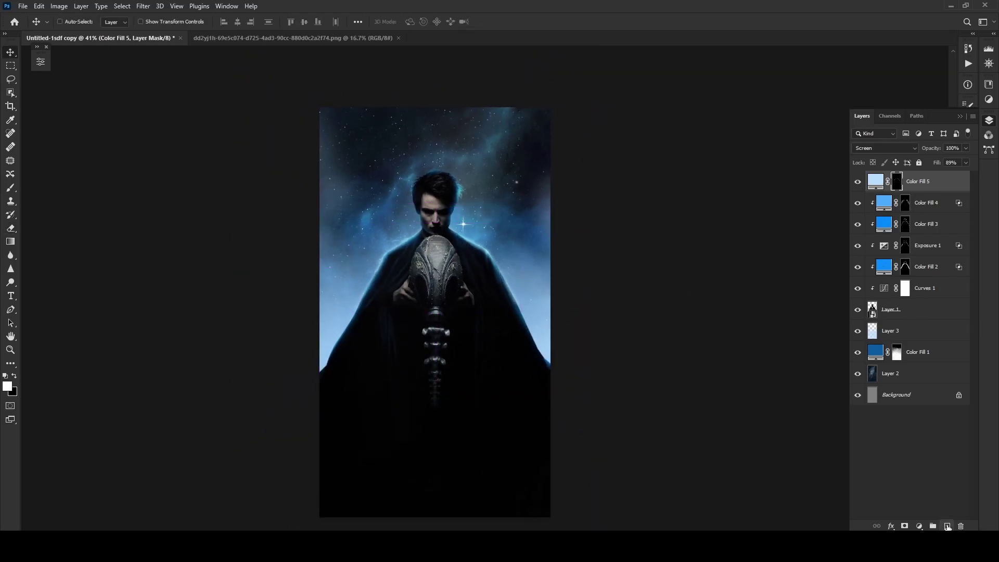
left_click(947, 526)
scroll(424, 283, "up", 3)
scroll(424, 284, "up", 2)
key("p")
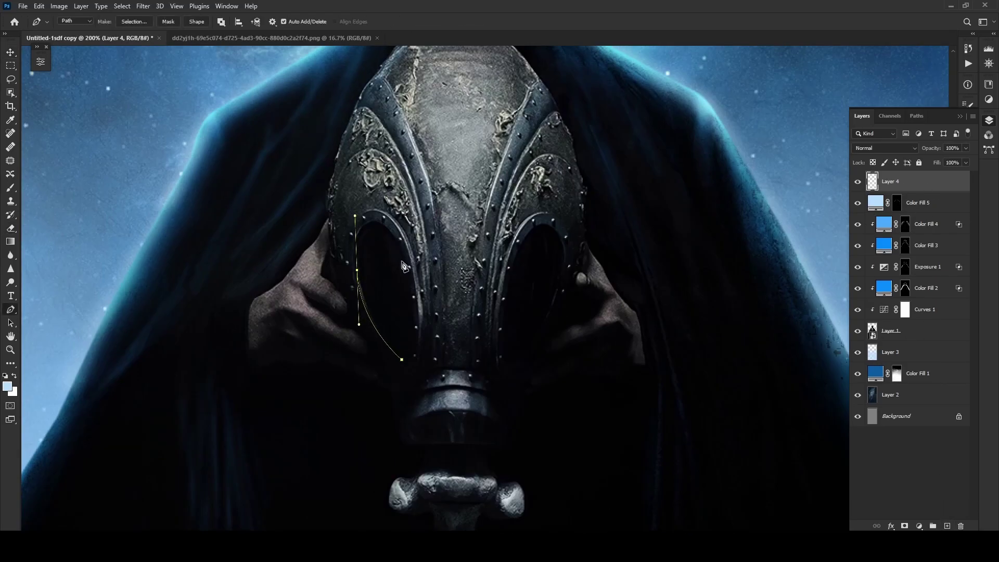
key("ctrl+z")
left_click_drag(367, 191, 368, 177)
key("ctrl+z")
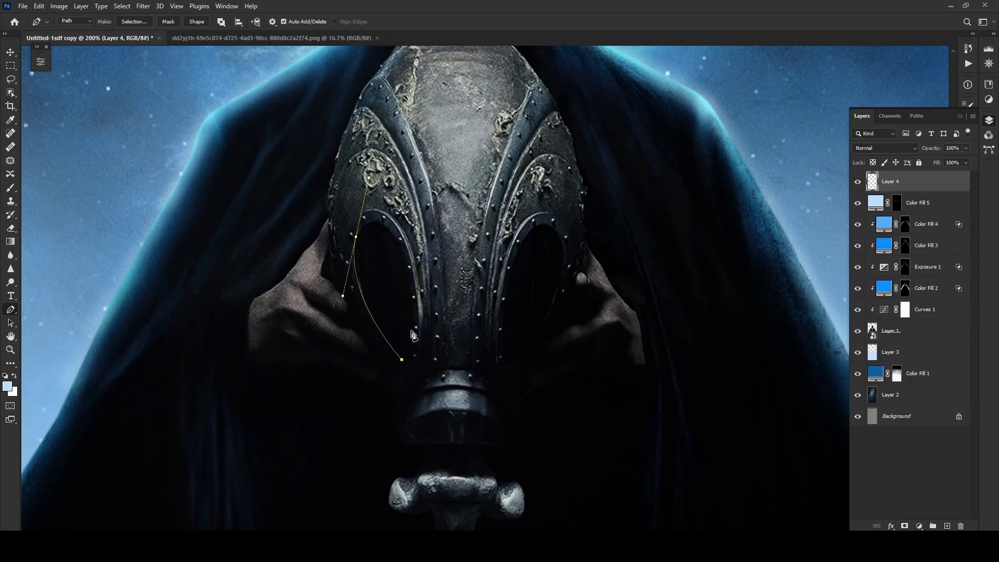
left_click_drag(403, 359, 371, 451)
Fill both eye-hole paths with solid blue and clear the selection.
key("ctrl+Return")
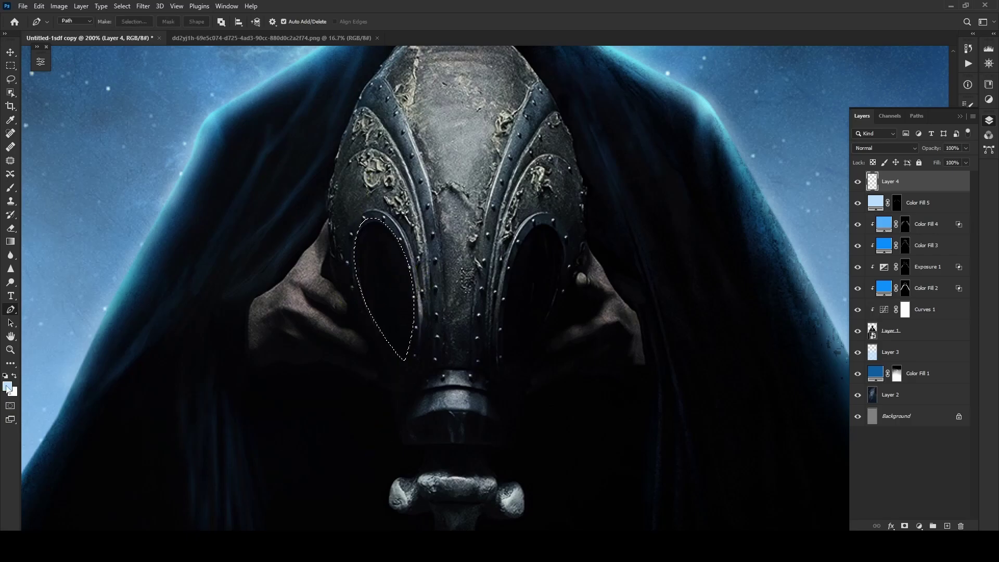
left_click(7, 386)
left_click(699, 325)
key("alt+BackSpace")
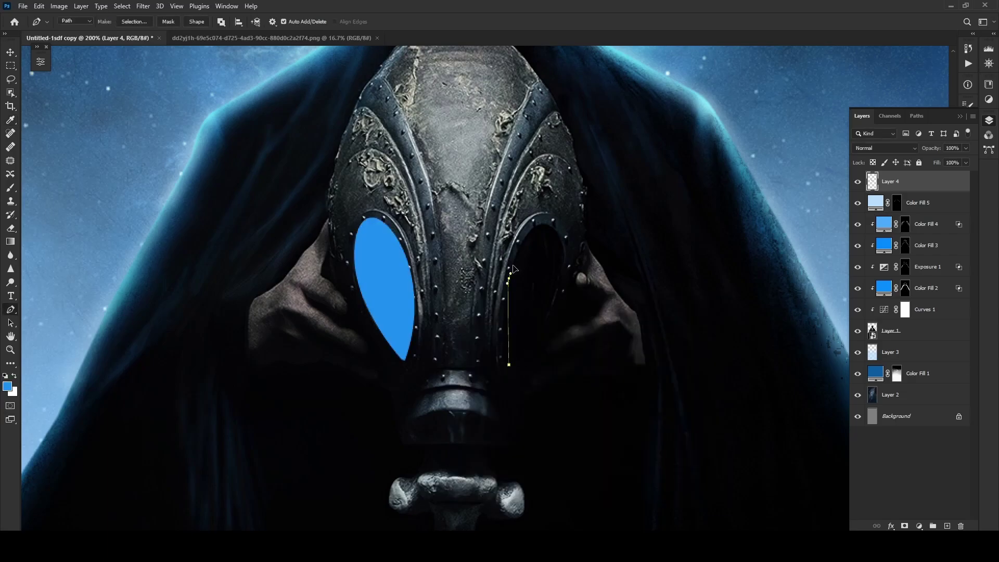
left_click(509, 364)
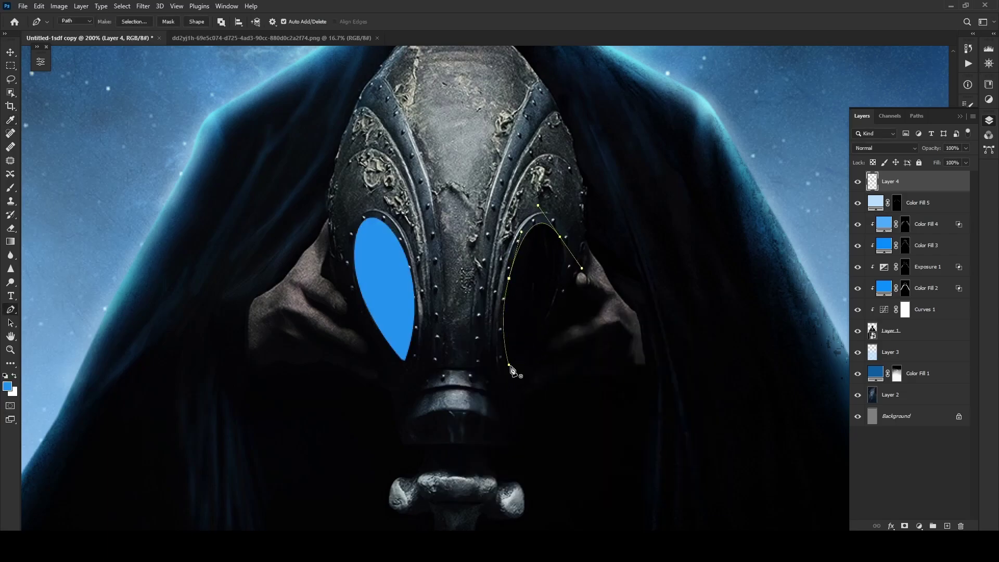
key("ctrl+Return")
key("alt+BackSpace")
key("ctrl+d")
Duplicate the blue eyes layer and fit the poster on screen.
key("ctrl+j")
key("v")
key("ctrl+0")
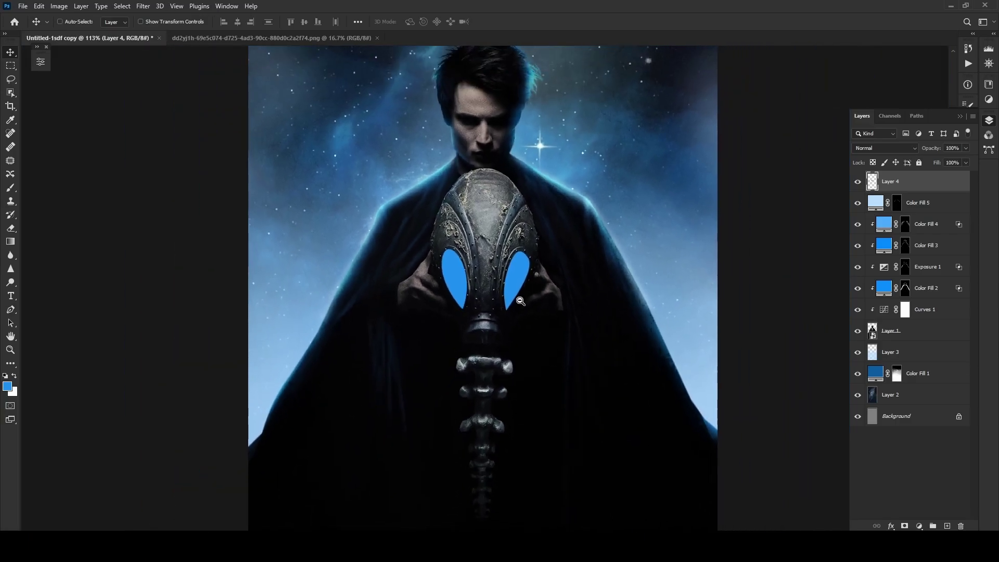
Blur the eye copy by 4 px and give it a blue Outer Glow.
left_click(141, 5)
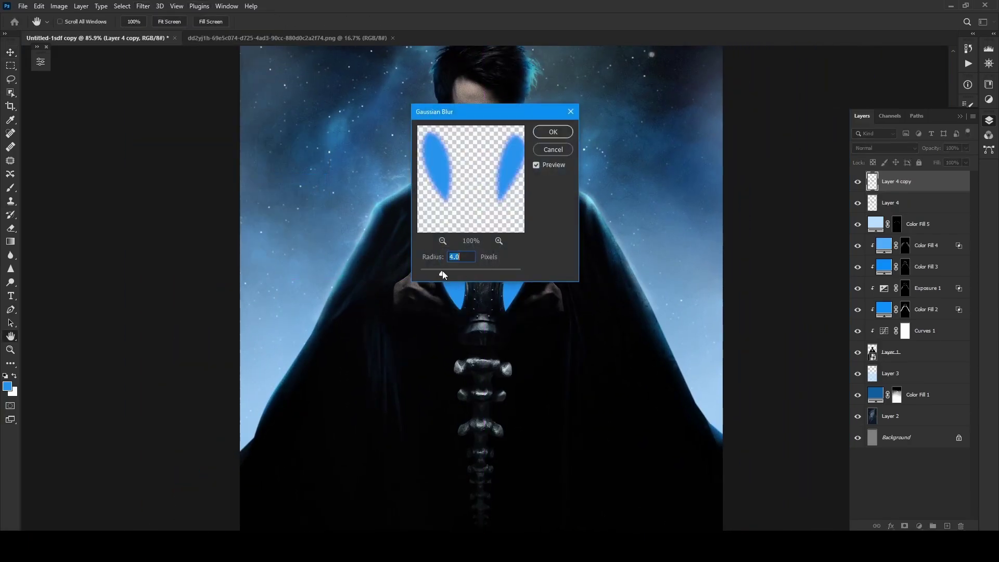
key("Return")
double_click(932, 181)
left_click(547, 431)
left_click(687, 324)
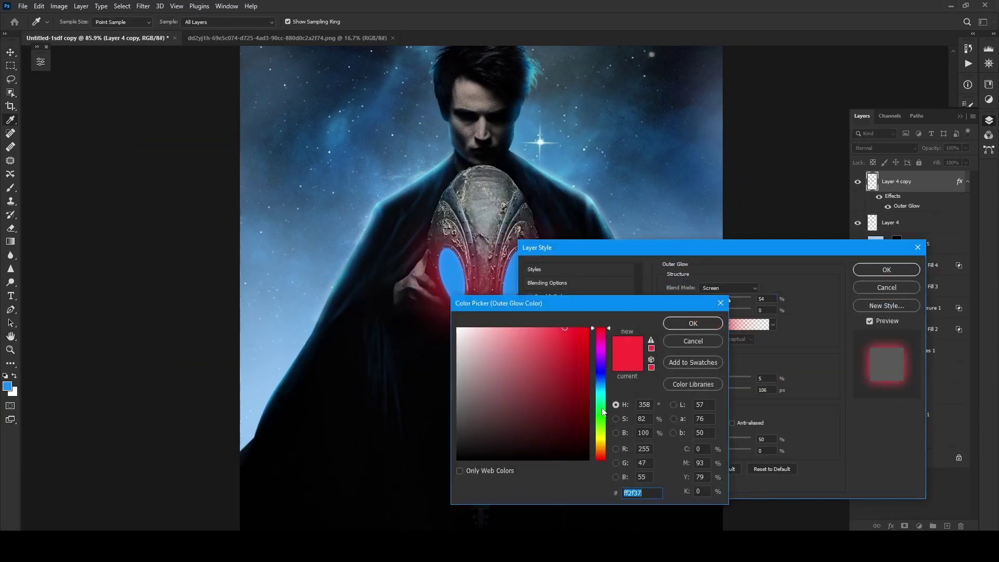
left_click(597, 390)
left_click(691, 326)
Tune the outer glow to 0 spread and 42% opacity, then add an Exposure adjustment.
left_click_drag(717, 391, 701, 393)
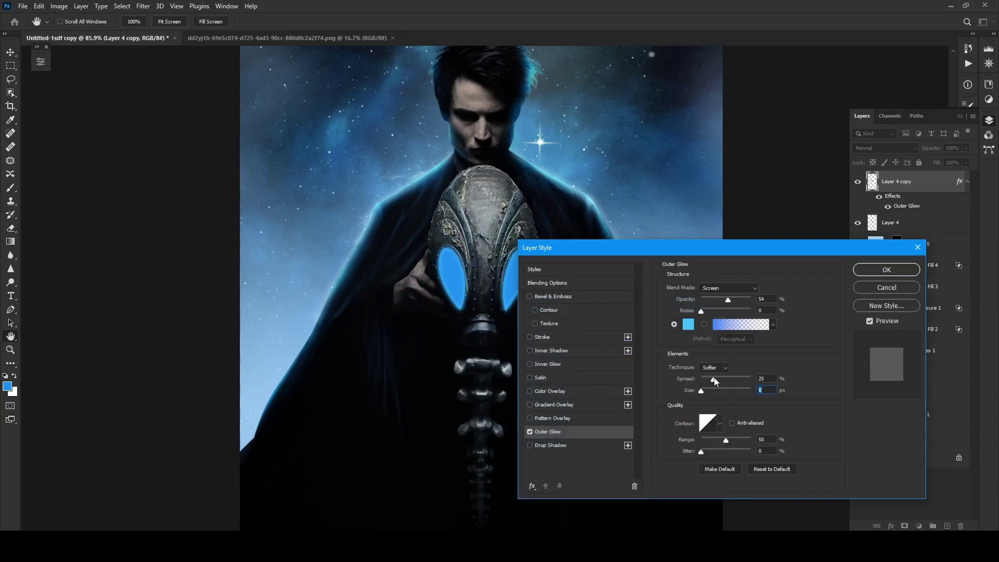
type("5")
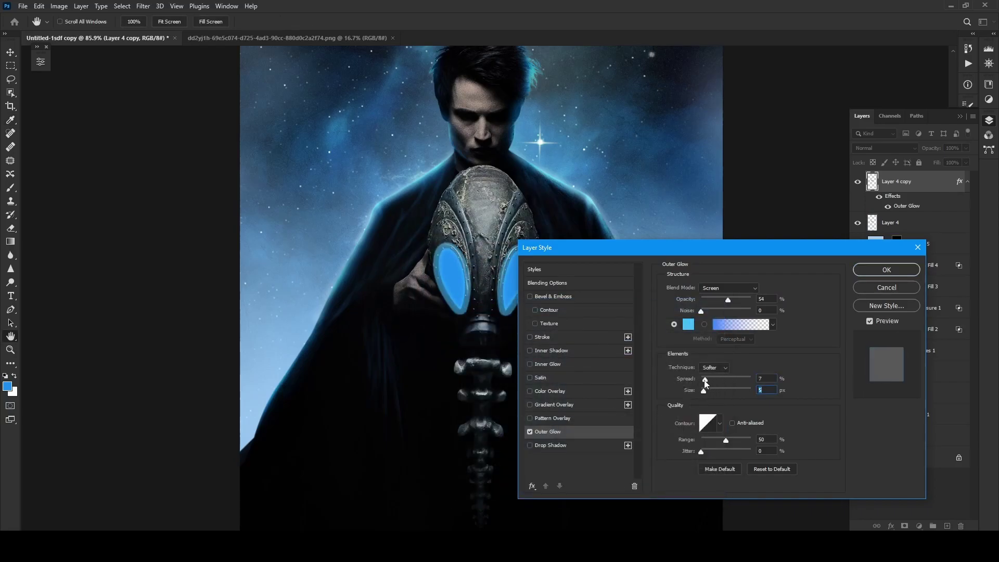
left_click_drag(702, 380, 700, 380)
left_click_drag(728, 301, 722, 302)
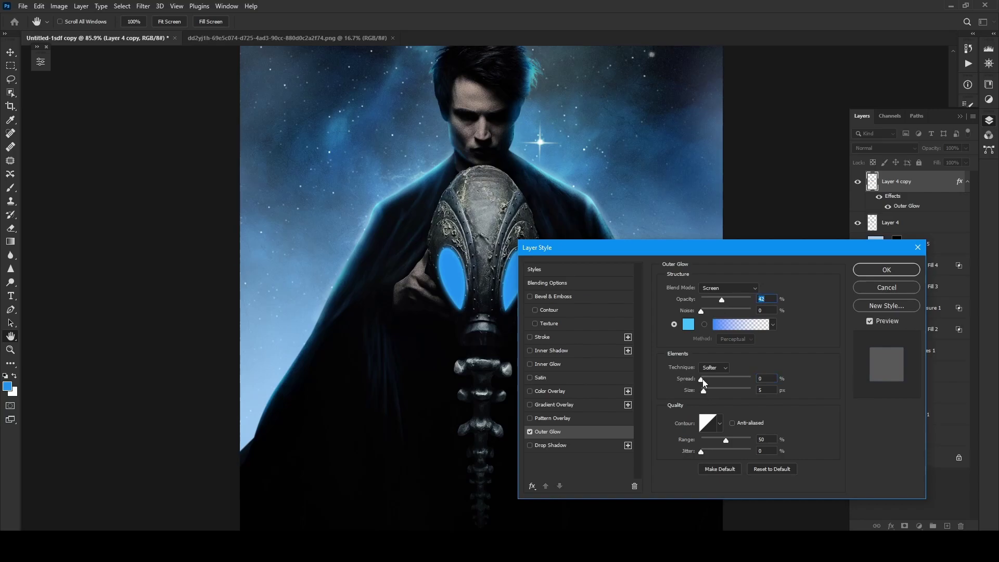
left_click_drag(703, 381, 721, 391)
left_click(886, 270)
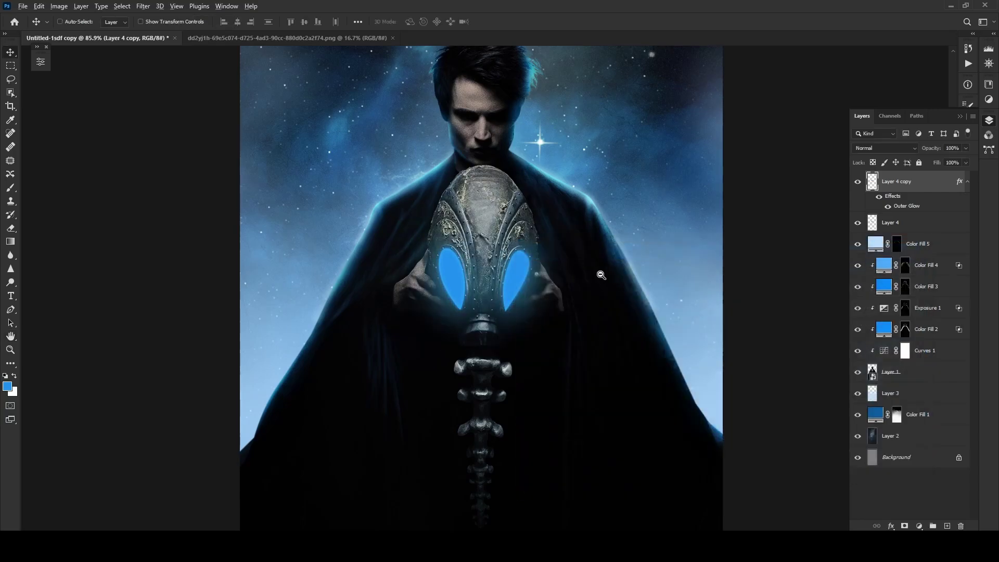
key("ctrl+minus")
key("ctrl+minus")
left_click(919, 526)
Add a strong Exposure layer clipped to the helmet, masked to show only the two eyes.
left_click(936, 405)
left_click(202, 499)
left_click_drag(162, 118, 214, 121)
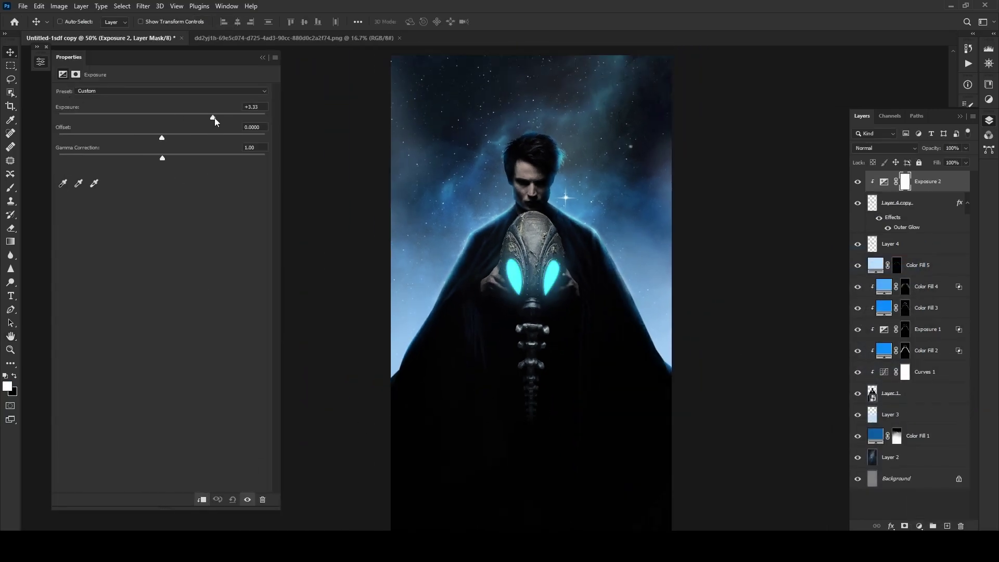
left_click(357, 172)
key("ctrl+1")
key("ctrl+i")
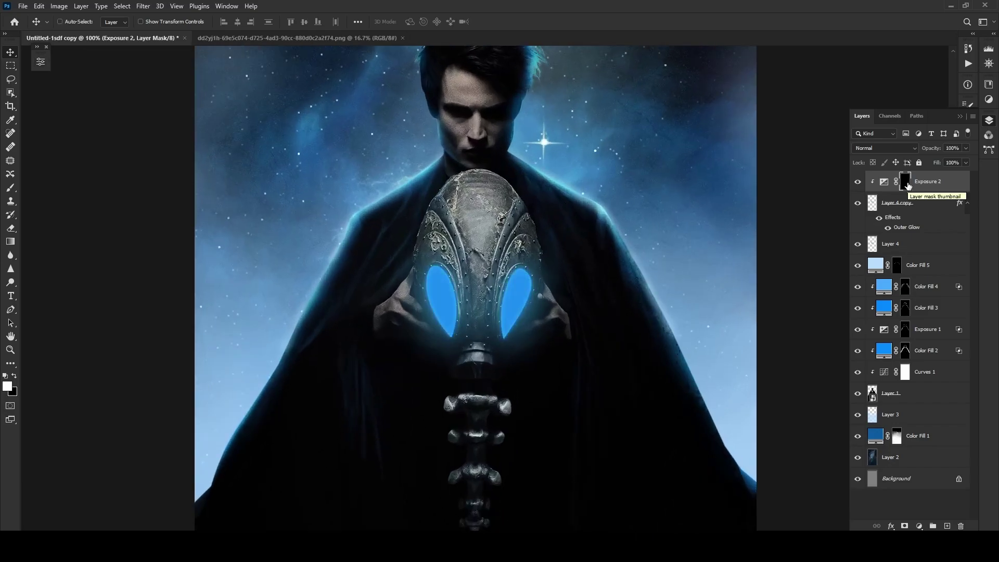
key("b")
left_click_drag(305, 21, 346, 38)
left_click_drag(443, 273, 447, 323)
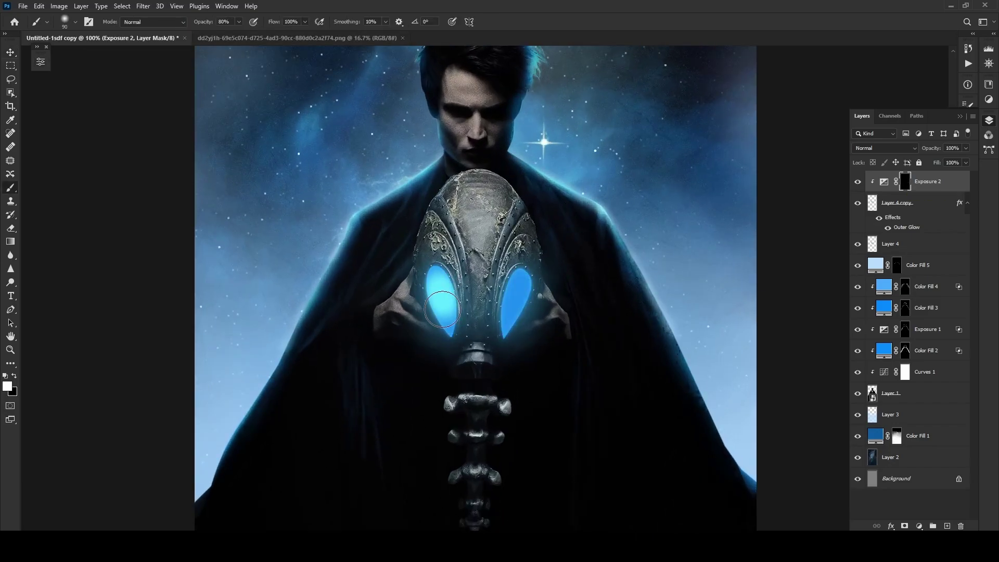
left_click_drag(515, 276, 513, 322)
key("ctrl+minus")
Add a hidden light-blue Solid Color fill, trying Linear Dodge (Add) then Screen blending.
left_click(919, 526)
left_click(895, 340)
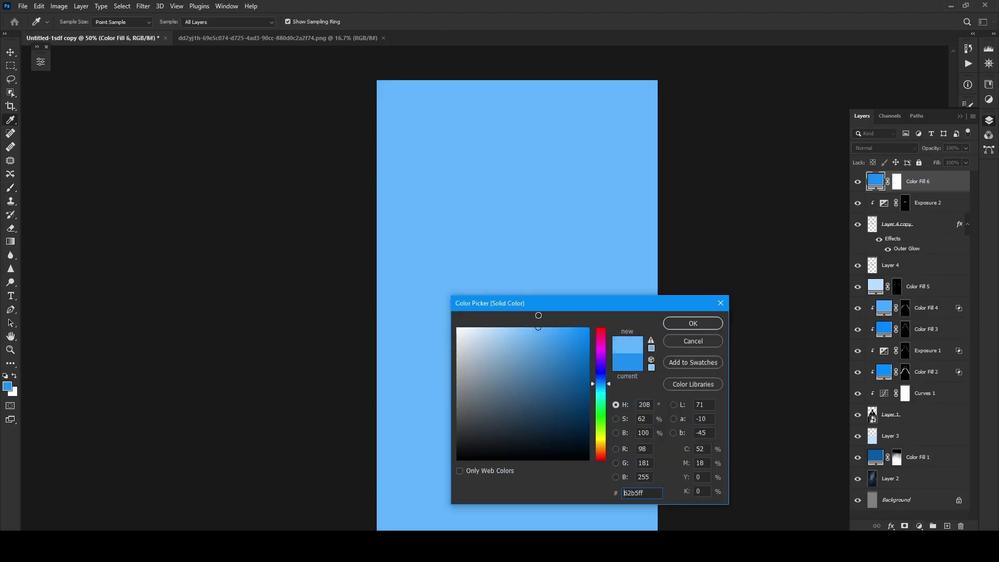
left_click(705, 324)
left_click(885, 148)
left_click(888, 251)
key("ctrl+i")
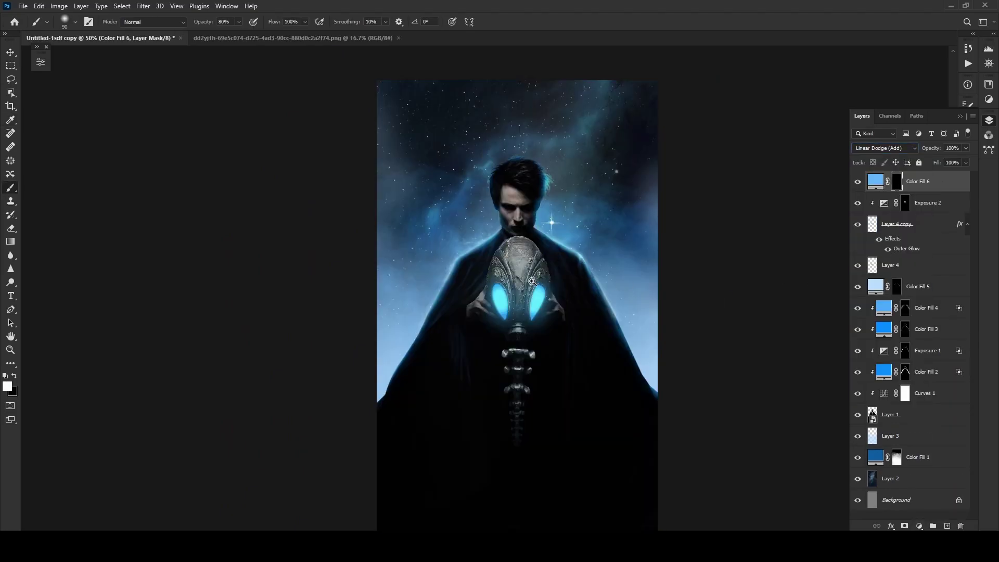
key("ctrl+1")
left_click(884, 148)
left_click(869, 235)
Paint a blue glow around the helmet eyes on the fill's mask, switching to Linear Dodge (Add).
left_click(898, 182, "shift")
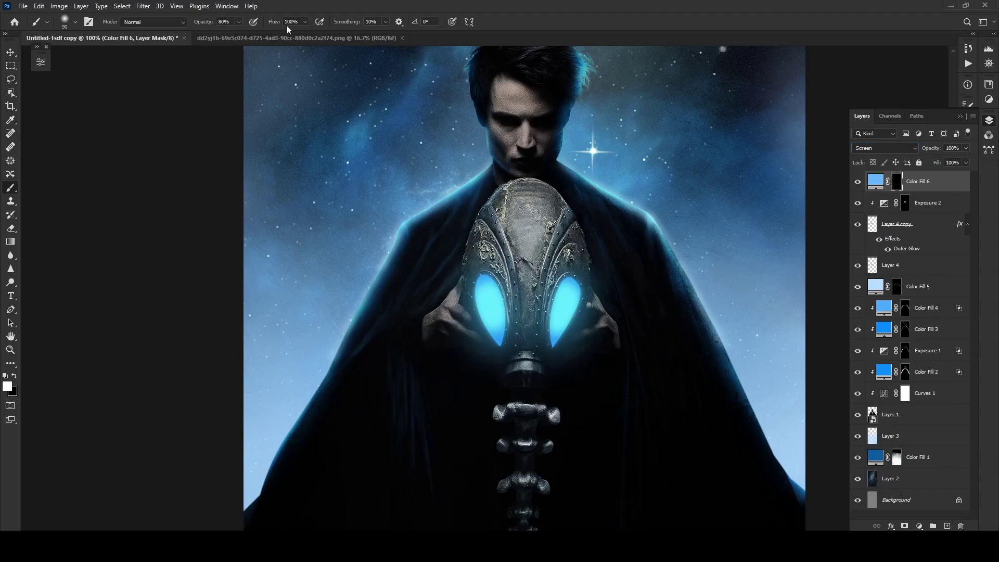
key("bracketright")
key("bracketright")
key("bracketright")
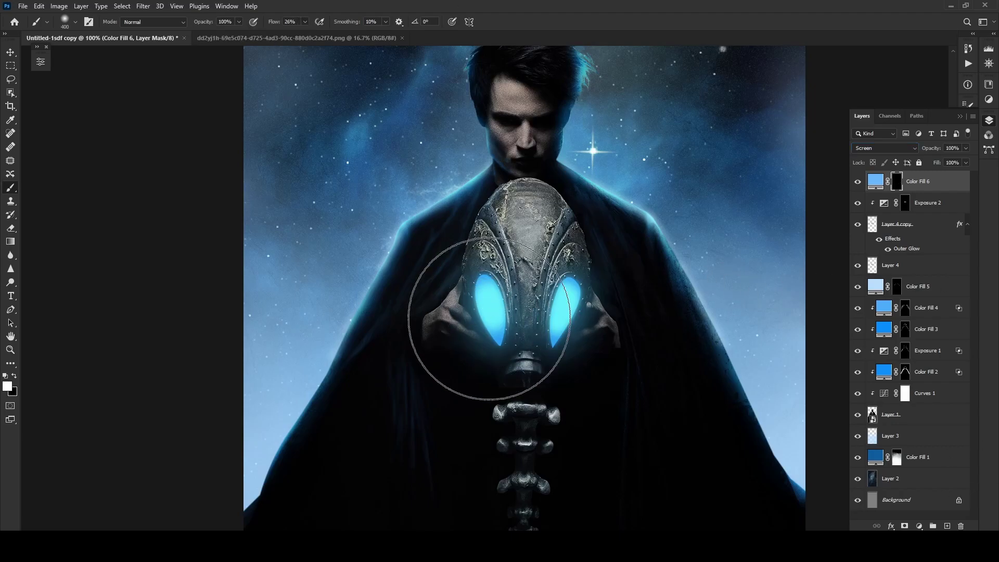
key("x")
left_click_drag(489, 318, 529, 346)
scroll(489, 281, "down", 3)
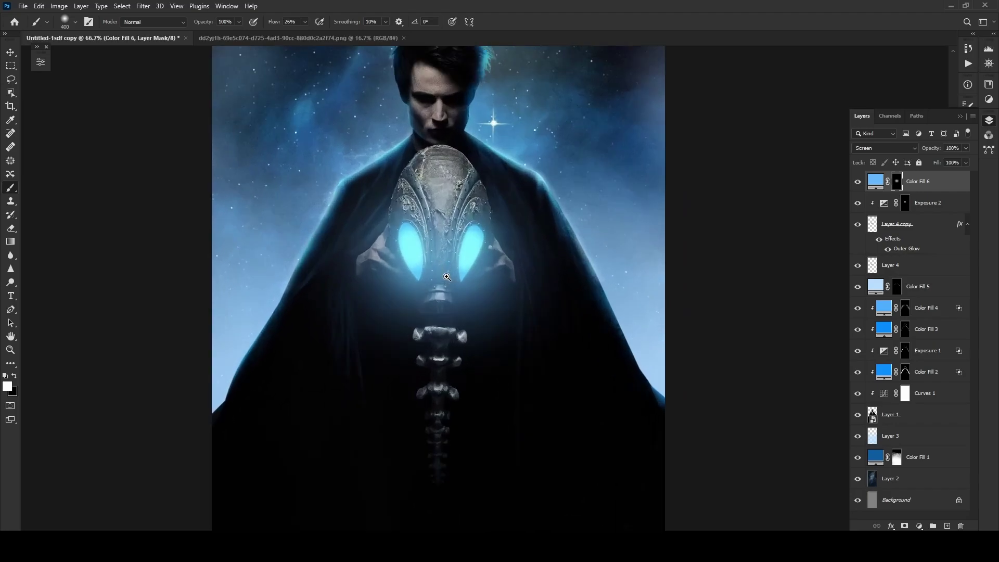
scroll(490, 281, "up", 2)
left_click(885, 148)
left_click(879, 250)
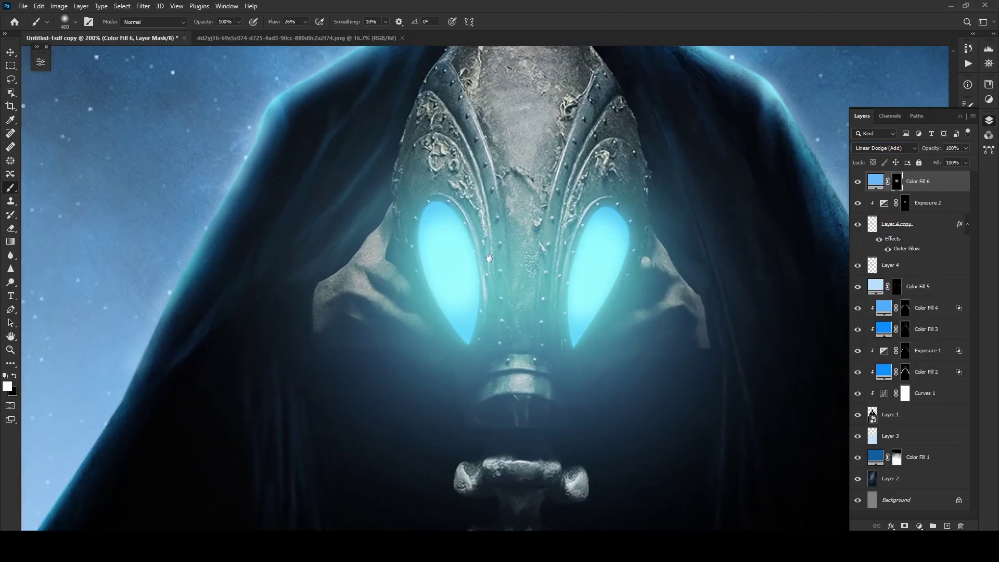
Add a strong blue Solid Color fill in Color Dodge, clipped to the layer below.
left_click(921, 208)
left_click(924, 190)
left_click(928, 208)
left_click(919, 526)
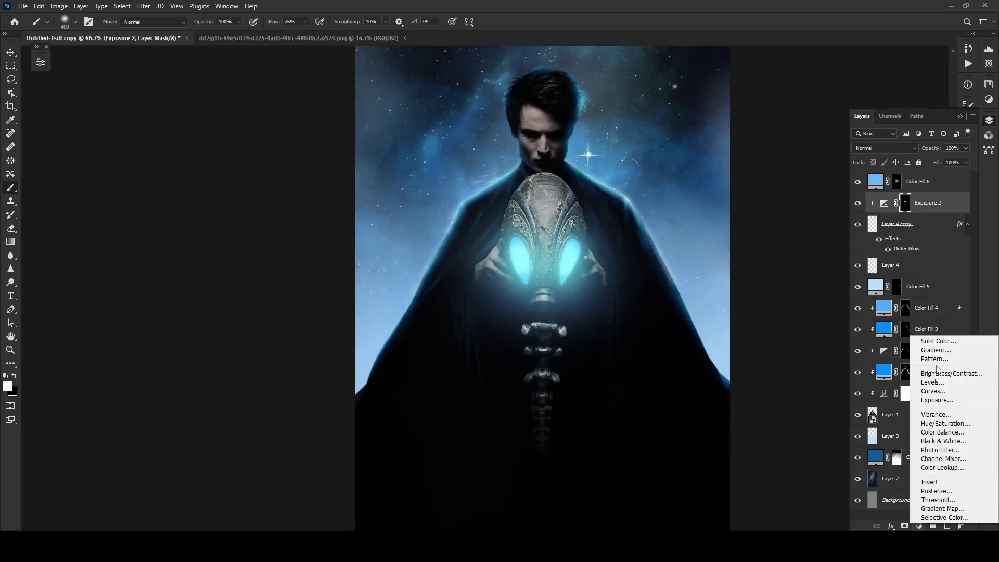
left_click(937, 341)
left_click(691, 324)
left_click(884, 147)
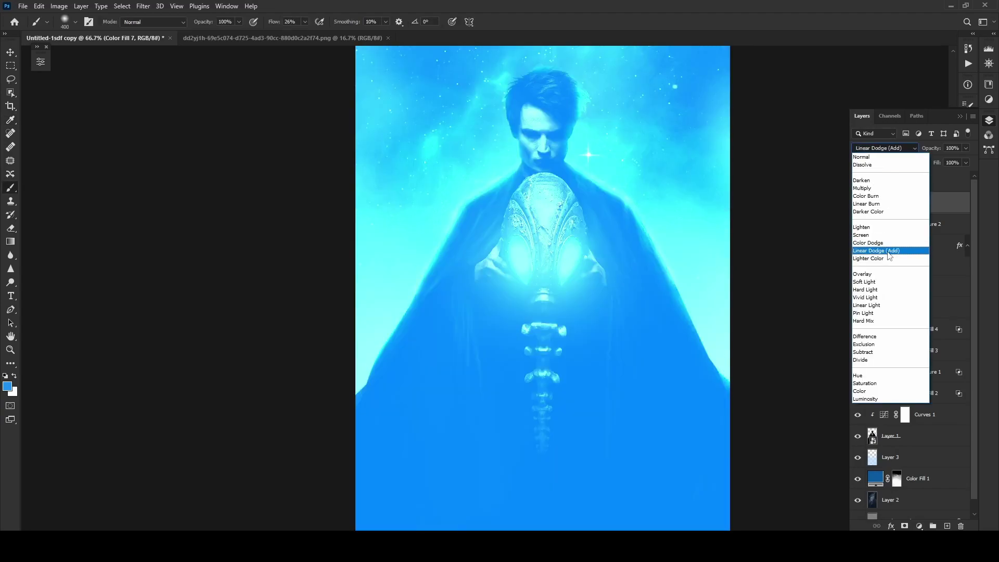
left_click(885, 244)
left_click(932, 213, "alt")
Limit the Color Dodge fill to brighter underlying tones in its Blending Options.
right_click(932, 203)
left_click(842, 98)
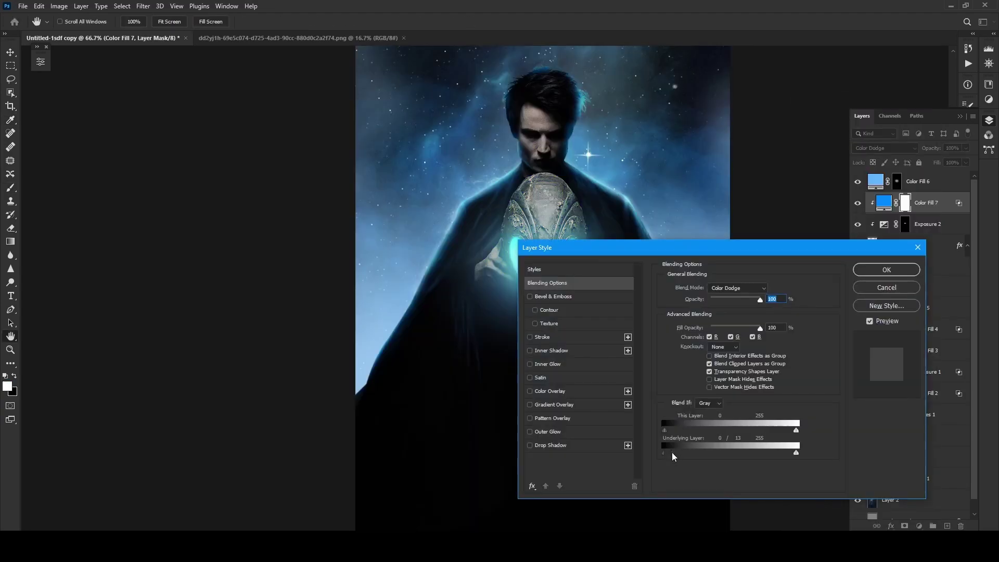
left_click(888, 294)
left_click(905, 207)
key("ctrl+plus")
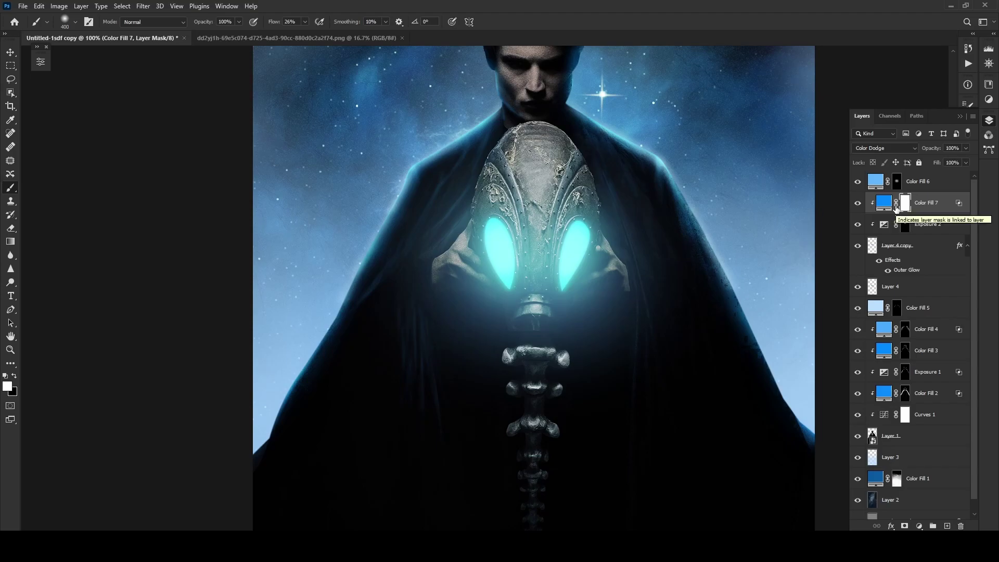
Unclip Color Fill 7, hide it with an inverted mask, and paint blue glow on the left hand.
left_click(895, 213, "alt")
key("ctrl+i")
key("ctrl+plus")
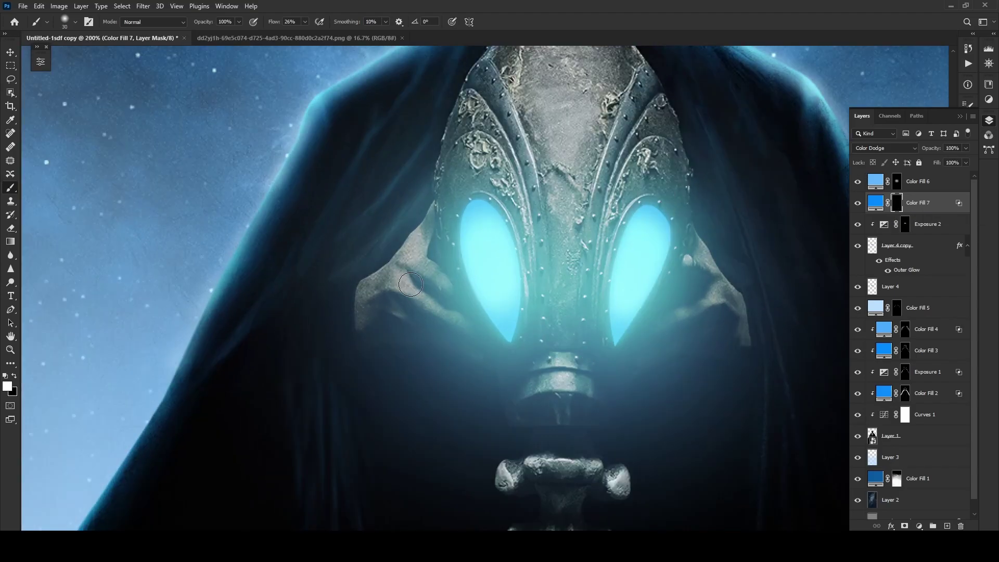
left_click(305, 22)
key("ctrl+plus")
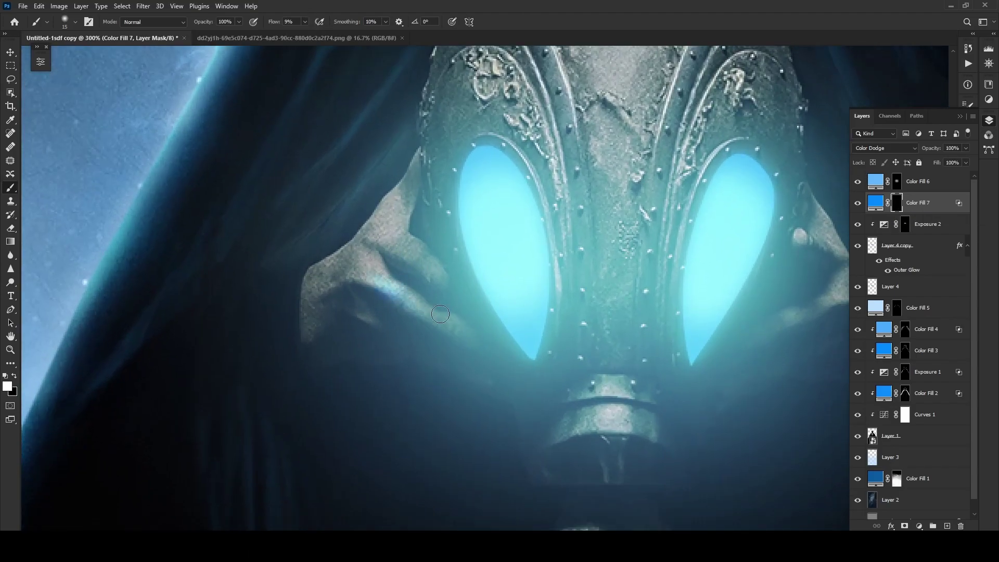
mouse_move(371, 230)
left_mouse_down()
mouse_move(310, 301)
mouse_move(372, 270)
left_mouse_up()
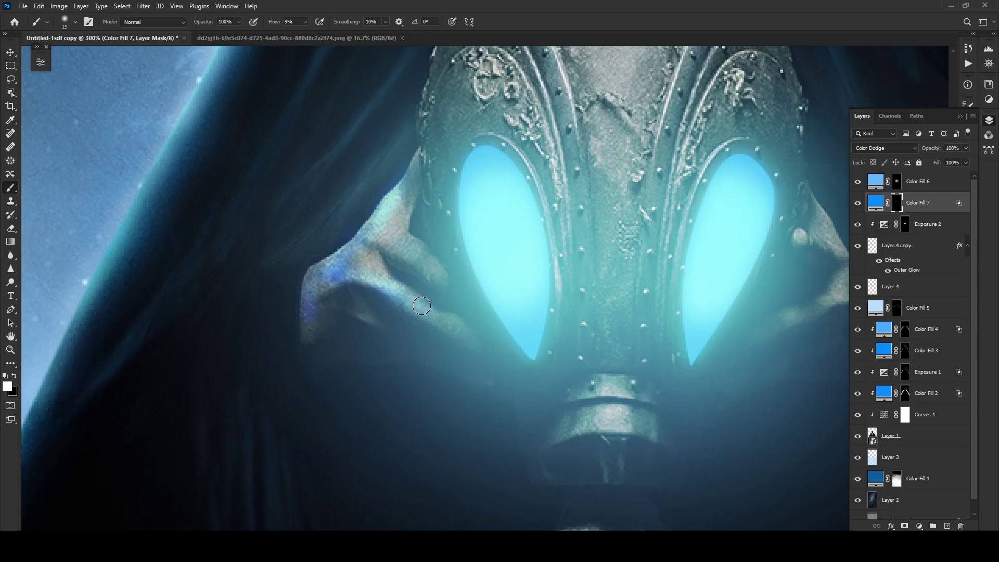
key("e")
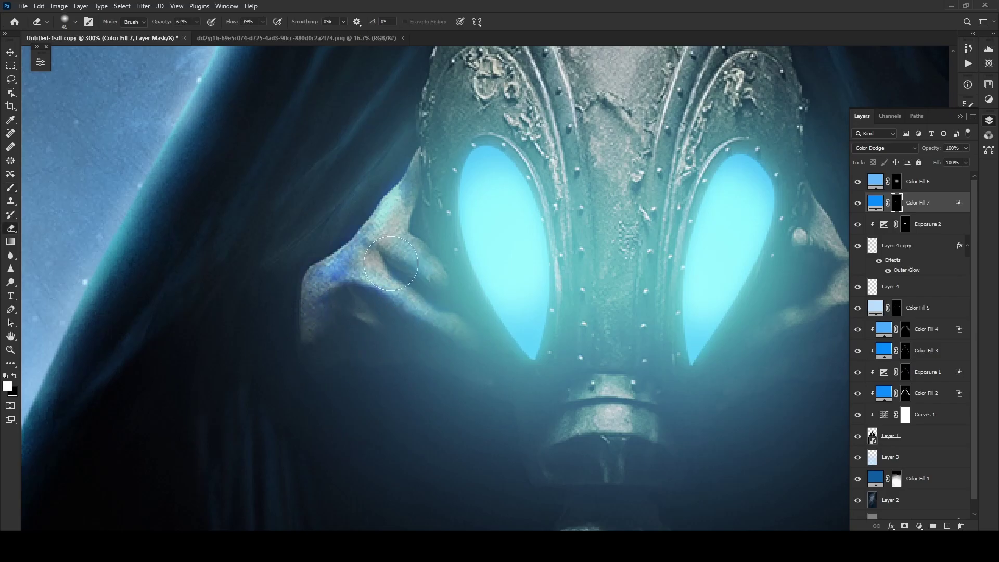
scroll(231, 279, "down", 3)
scroll(231, 279, "up", 2)
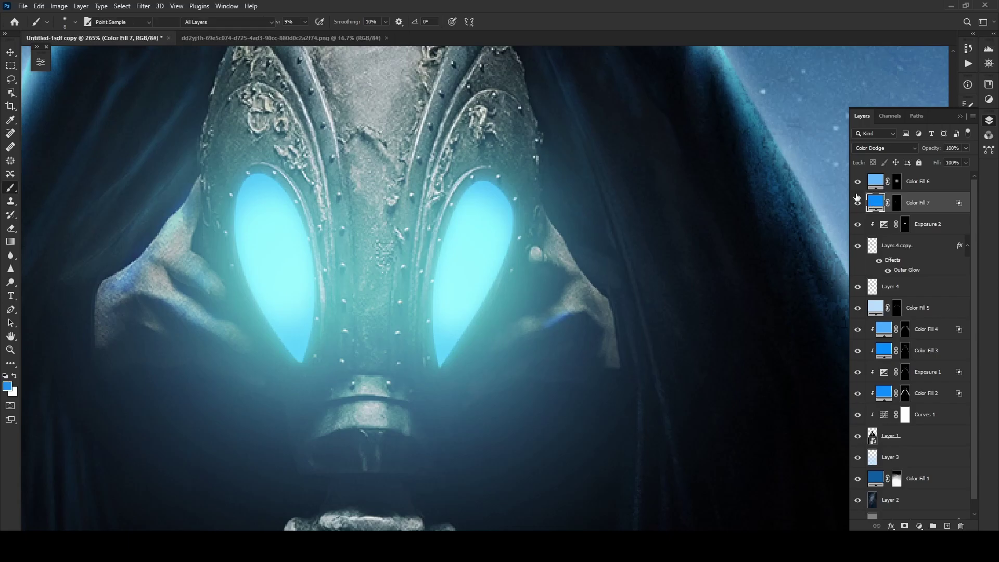
Lighten Color Fill 7's blue and paint glow onto the right hand, undoing a rim highlight attempt.
double_click(876, 202)
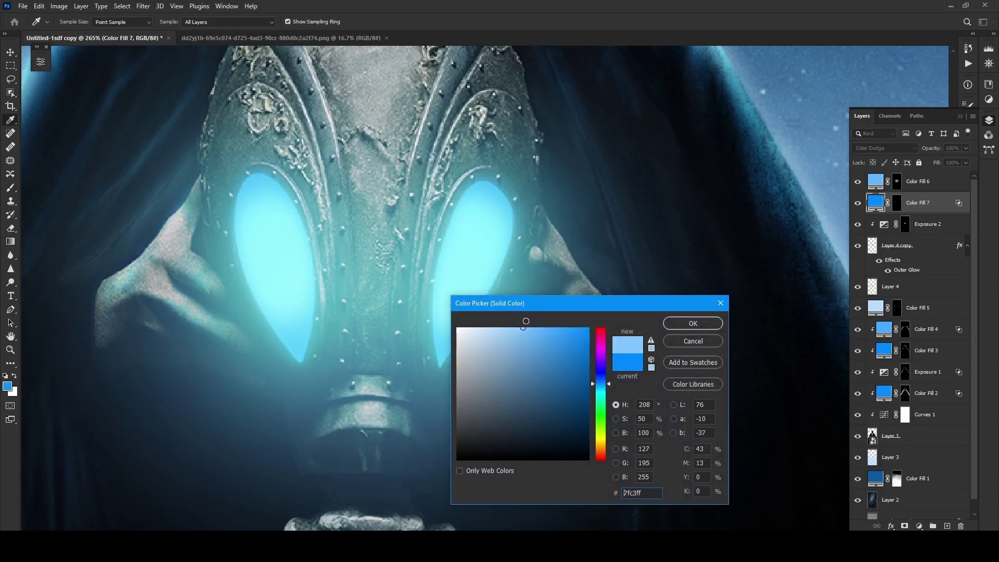
left_click(532, 327)
key("Return")
key("b")
left_click(897, 202)
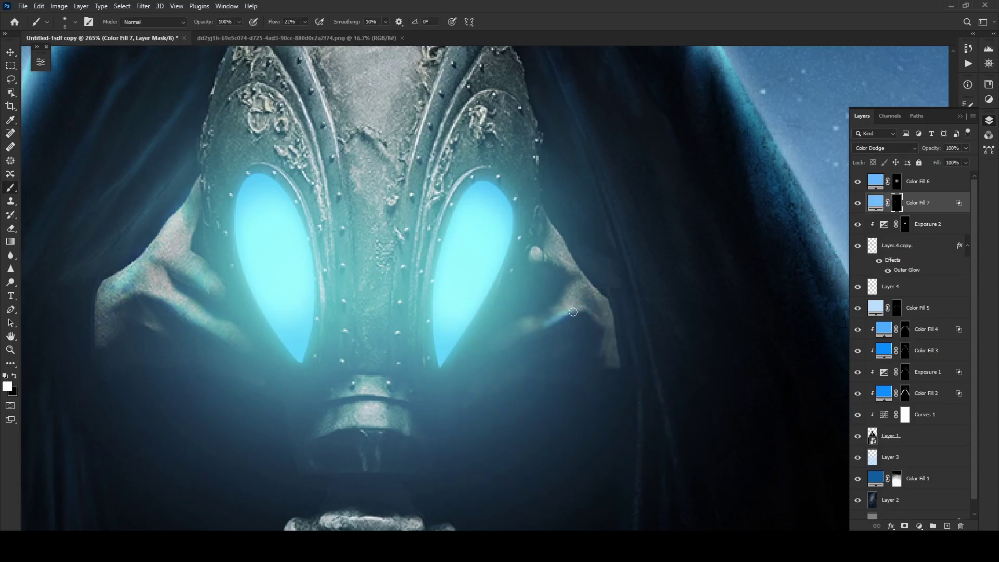
key("d")
left_click_drag(529, 329, 568, 306)
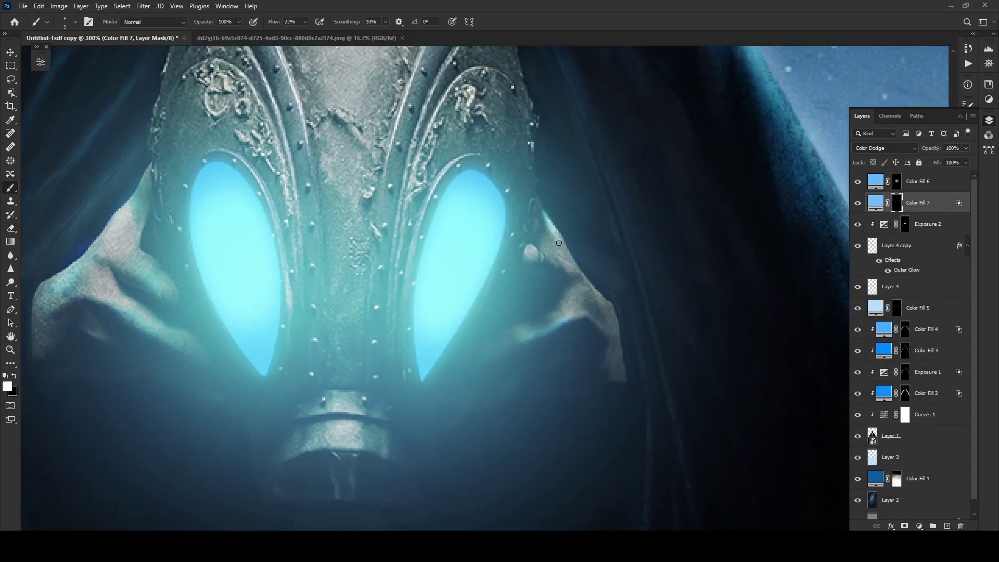
scroll(417, 261, "up", 1)
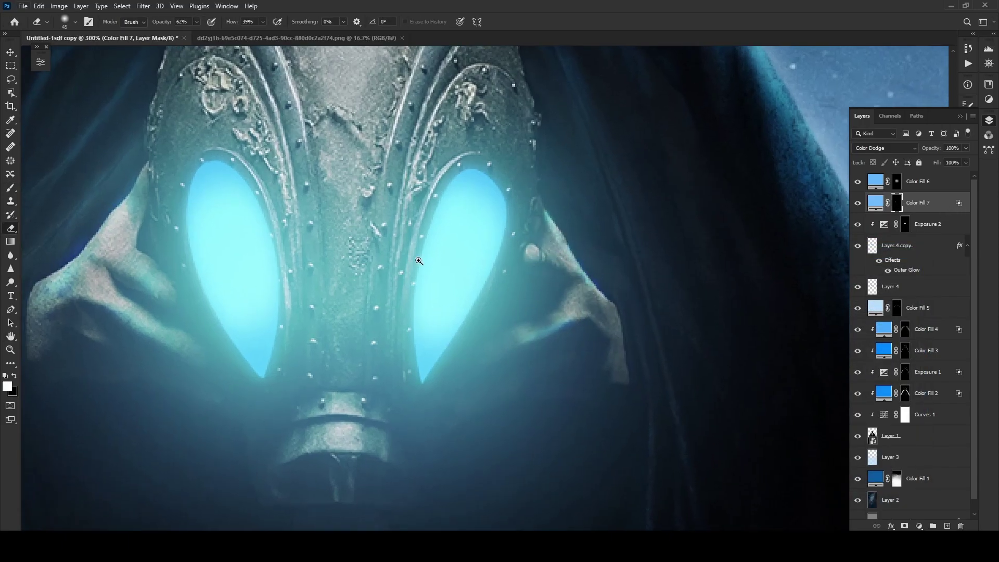
left_click_drag(459, 125, 396, 239)
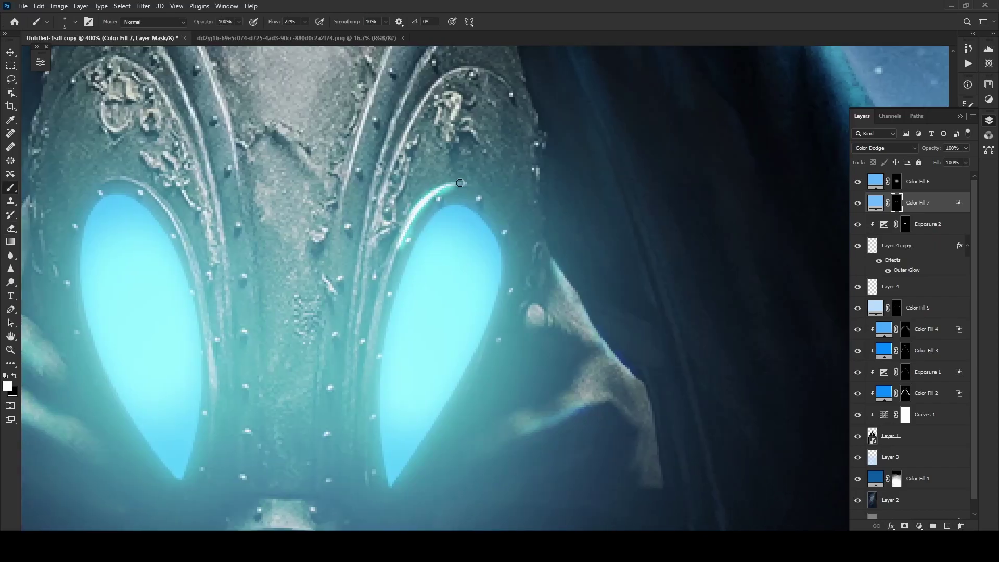
key("ctrl+z")
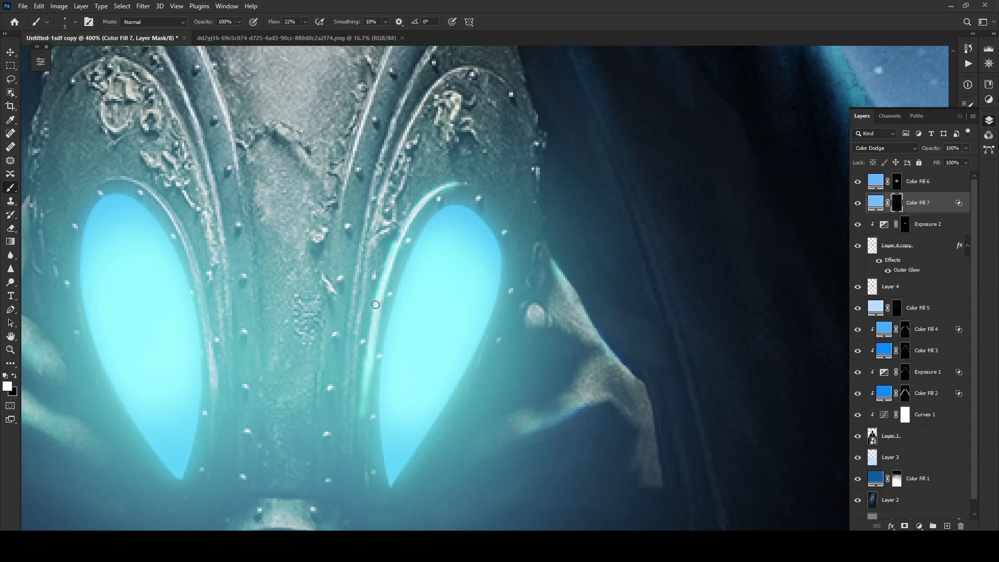
left_click_drag(376, 304, 372, 301)
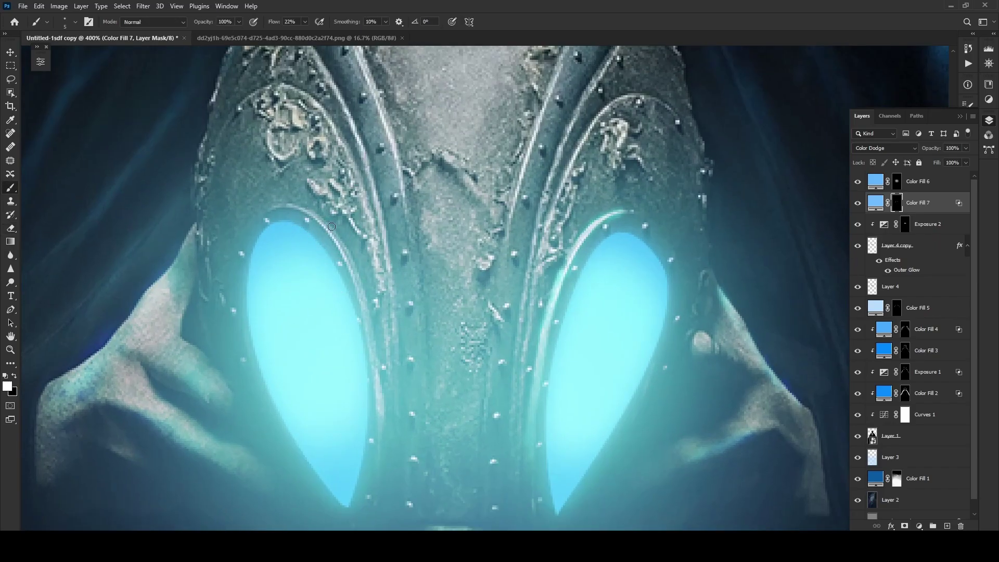
With a small soft round brush, paint cyan highlights along the helmet's left, central-left and right ridges.
left_click(46, 21)
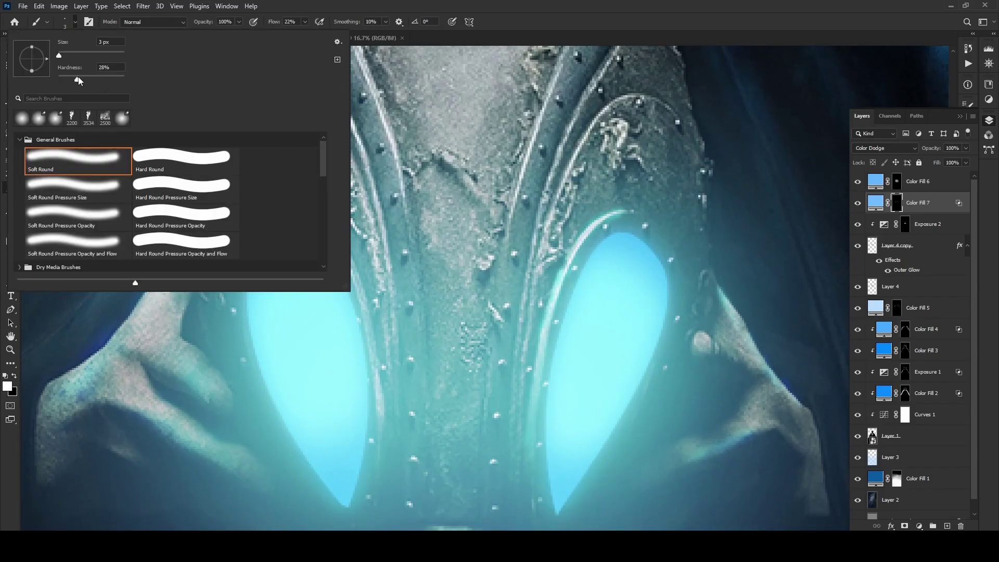
left_click(312, 215)
key("e")
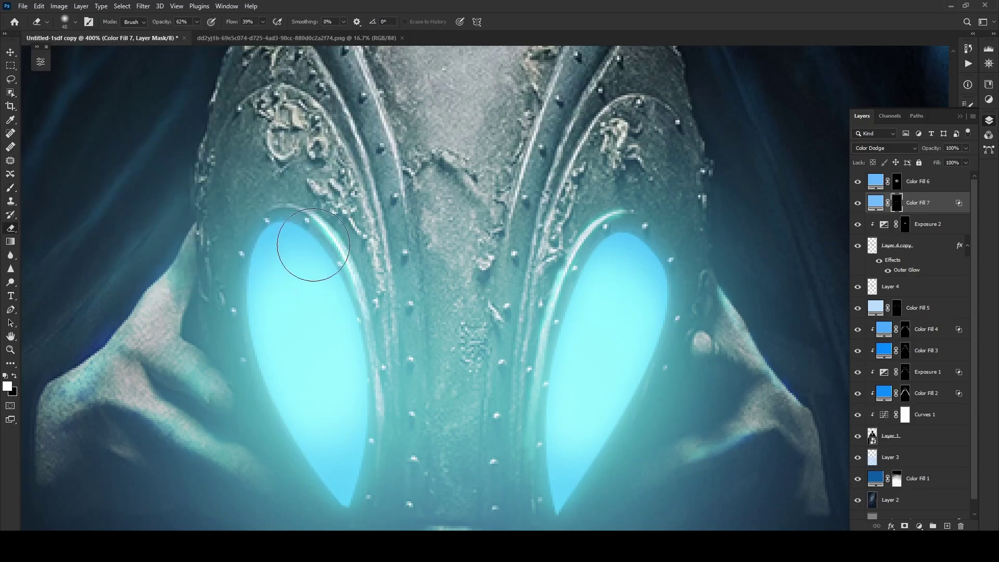
scroll(393, 186, "down", 1)
scroll(392, 187, "up", 2)
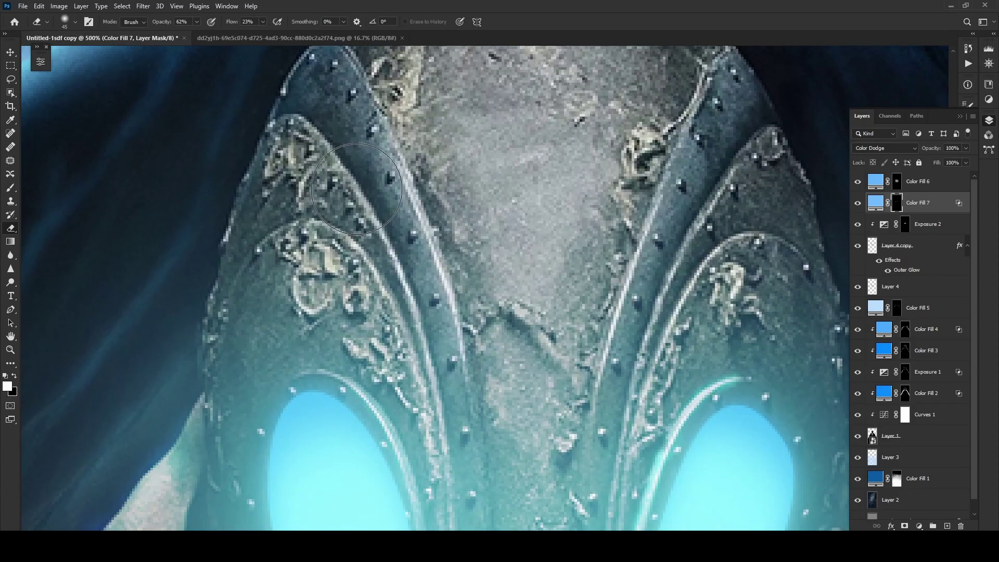
key("b")
left_click_drag(359, 177, 406, 317)
left_click_drag(338, 239, 411, 344)
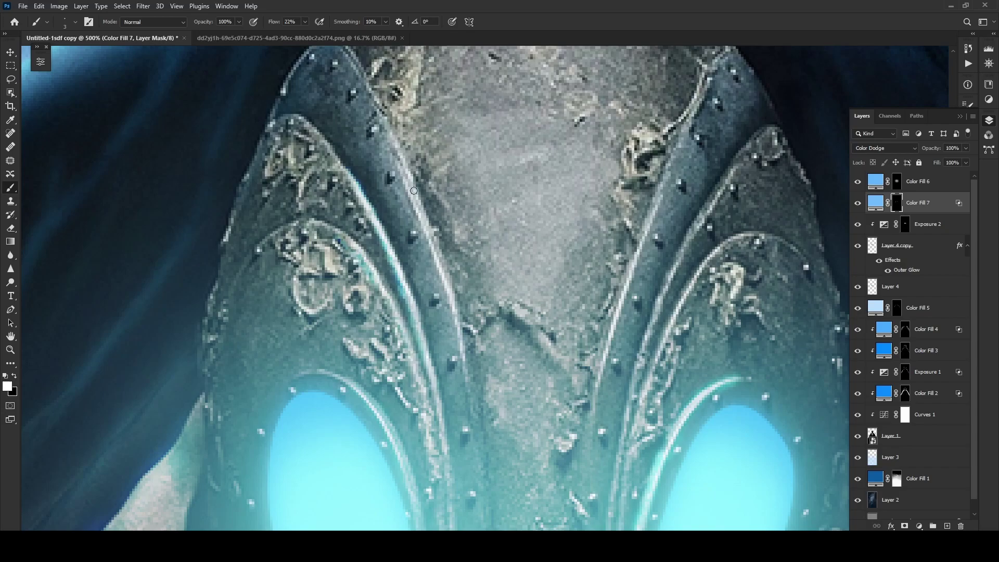
left_click_drag(411, 171, 463, 326)
left_click_drag(665, 163, 606, 374)
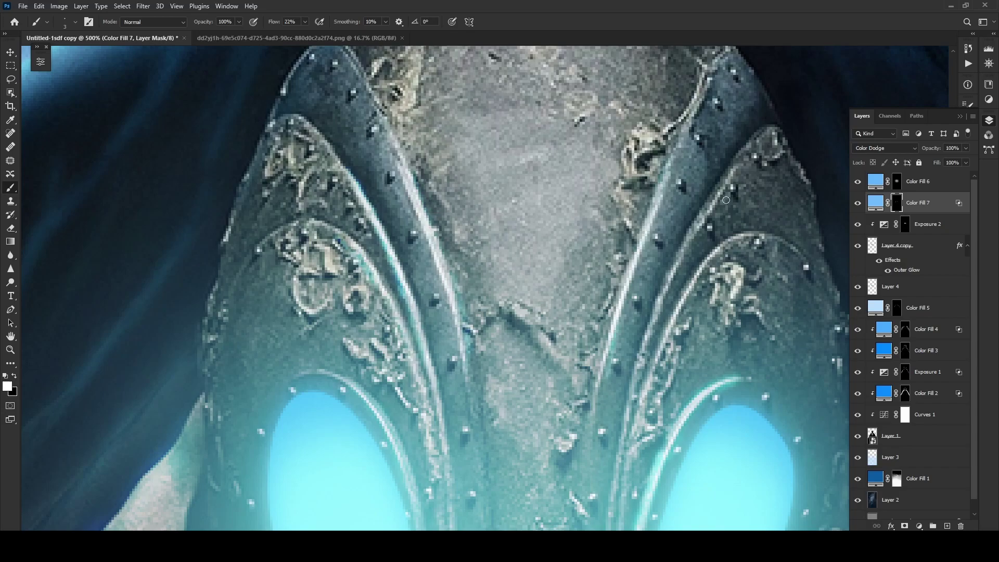
left_click_drag(728, 179, 650, 330)
left_click_drag(718, 258, 651, 359)
key("e")
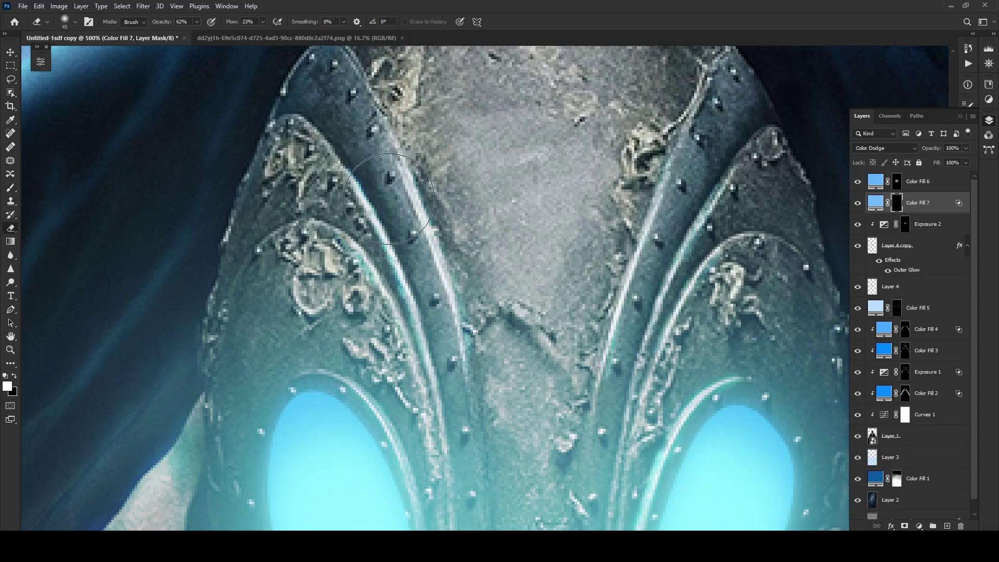
Paint bright strokes down the central ridge and small highlight marks, erasing the excess.
left_click_drag(760, 243, 434, 256)
scroll(433, 257, "up", 2)
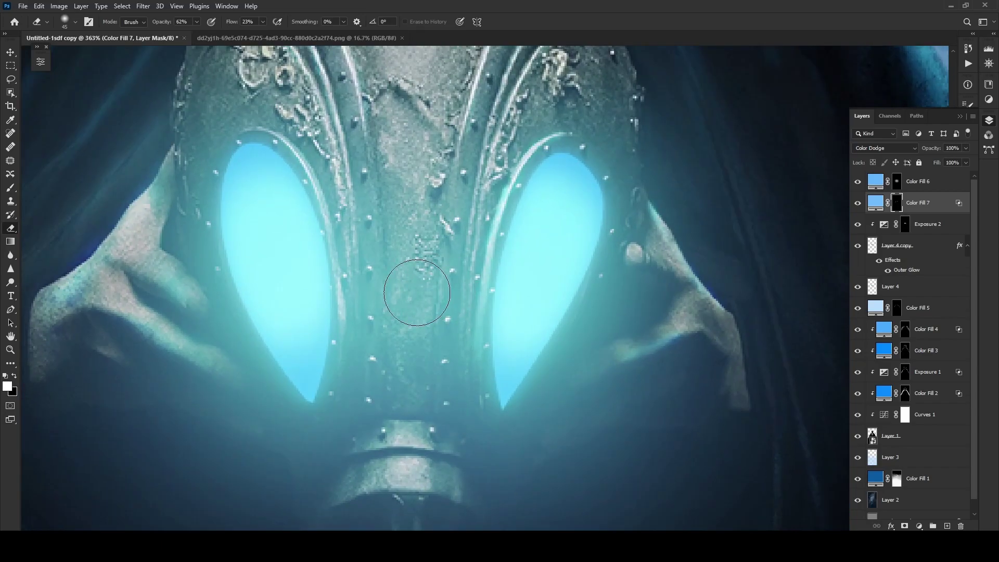
key("b")
left_click_drag(377, 278, 382, 224)
left_click_drag(360, 223, 356, 340)
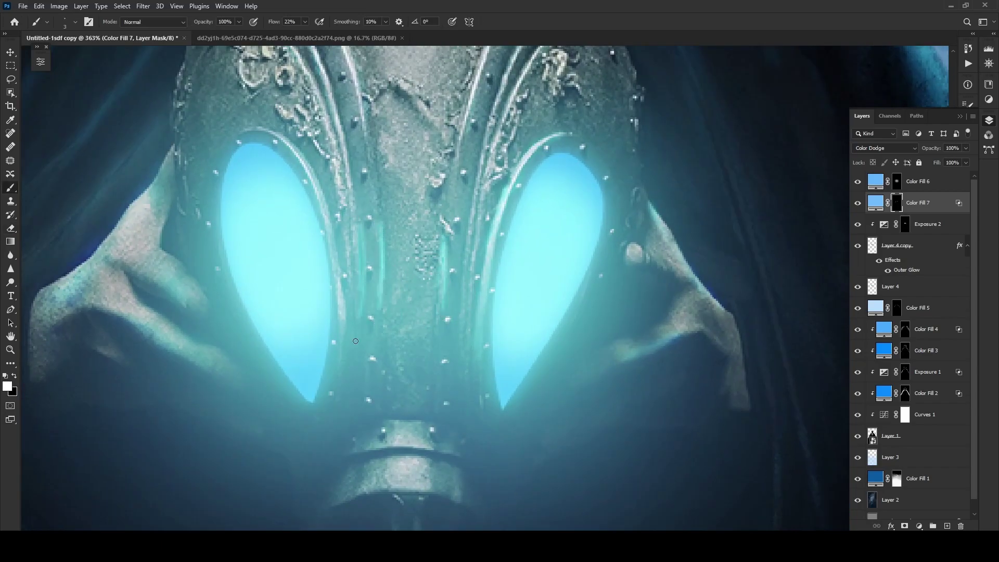
left_click_drag(469, 241, 457, 401)
scroll(457, 400, "down", 2)
left_click_drag(396, 397, 423, 396)
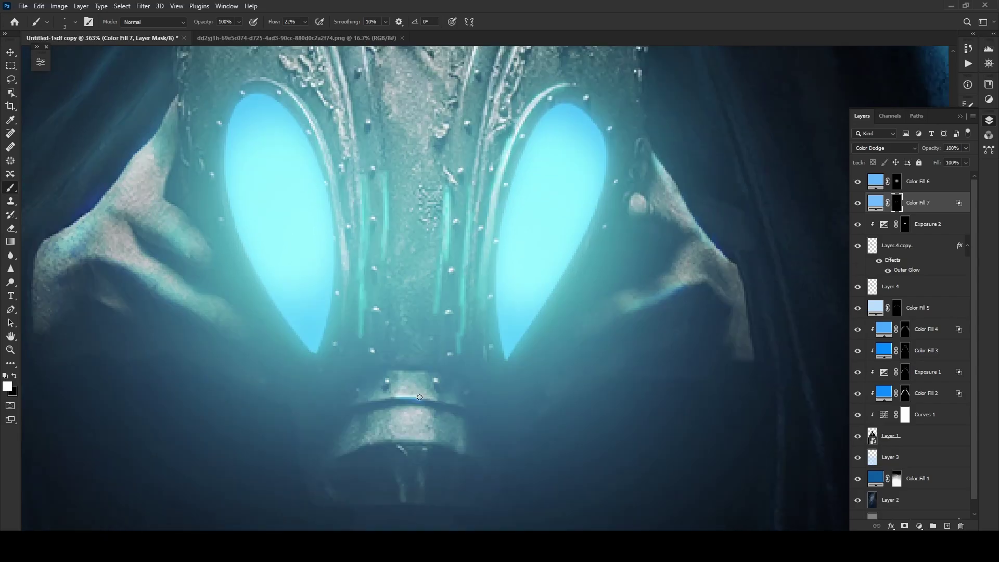
key("e")
key("b")
key("e")
mouse_move(406, 434)
left_mouse_down()
mouse_move(416, 429)
mouse_move(458, 453)
left_mouse_up()
Add a faint highlight along the cloak edge with slightly stronger strokes, softening excess with the eraser.
key("ctrl+0")
scroll(519, 347, "up", 5)
key("b")
left_click_drag(481, 372, 521, 355)
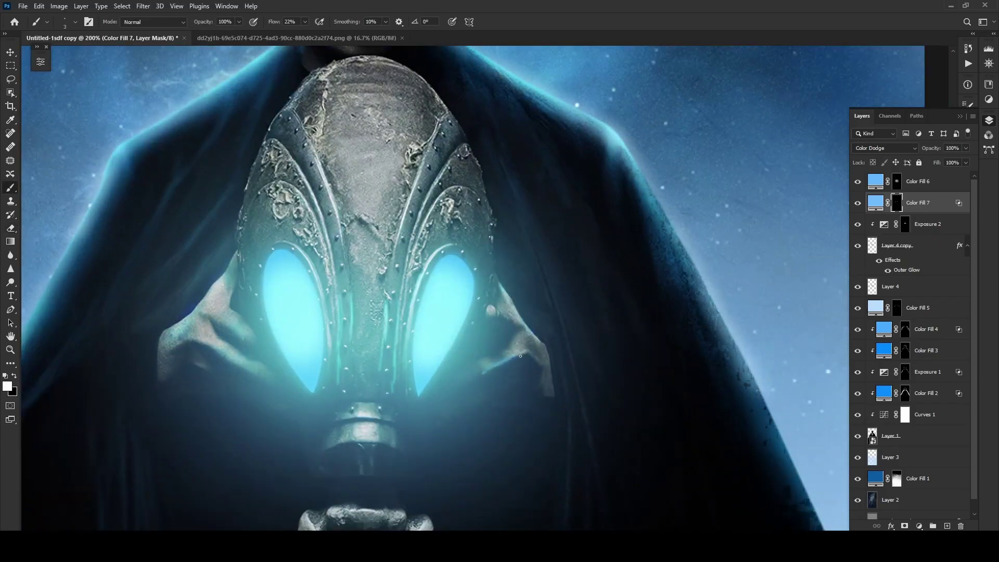
left_click_drag(300, 36, 304, 35)
scroll(490, 376, "up", 1)
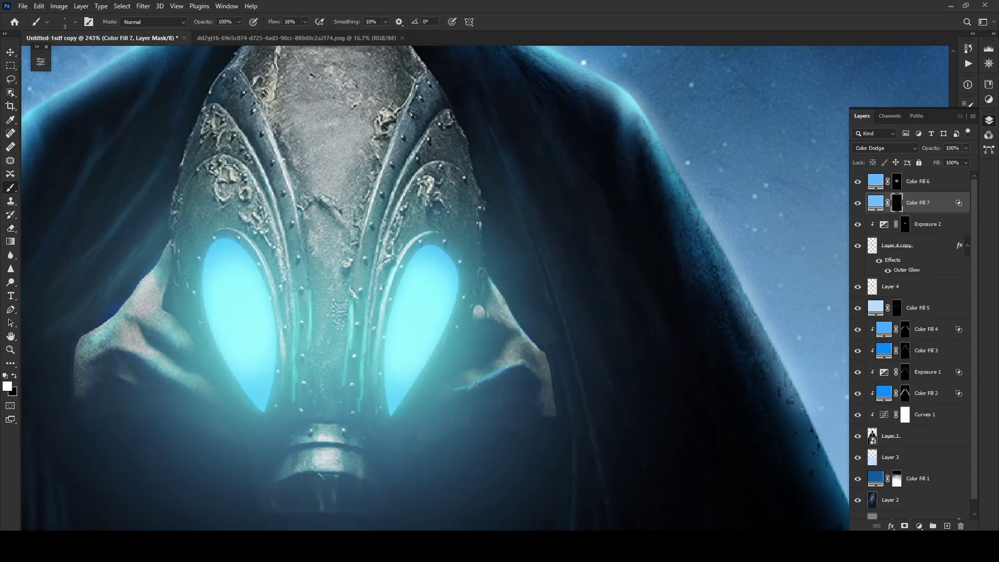
key("e")
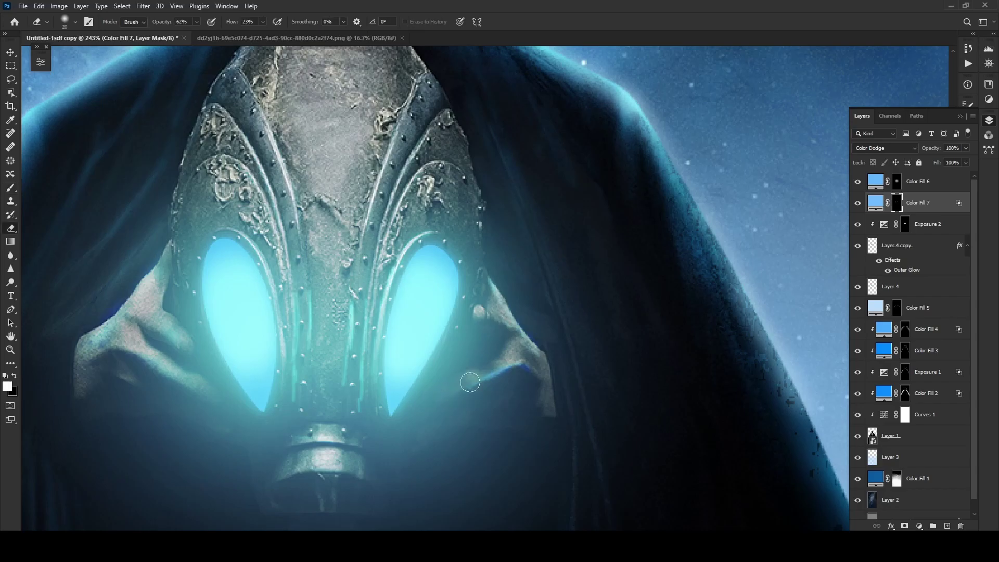
key("b")
scroll(553, 330, "up", 1)
scroll(394, 286, "up", 1)
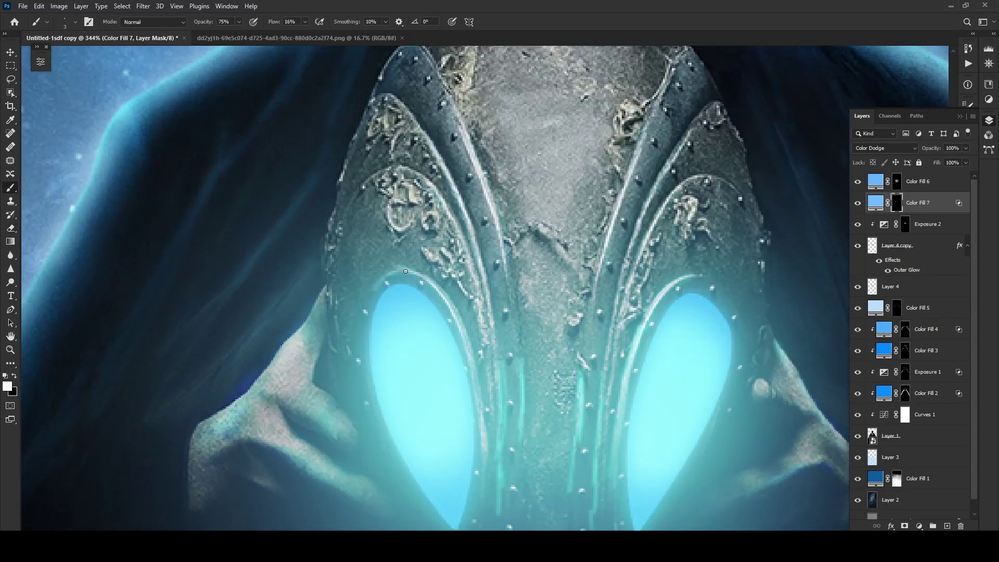
key("e")
key("b")
scroll(482, 446, "down", 5)
scroll(395, 290, "up", 4)
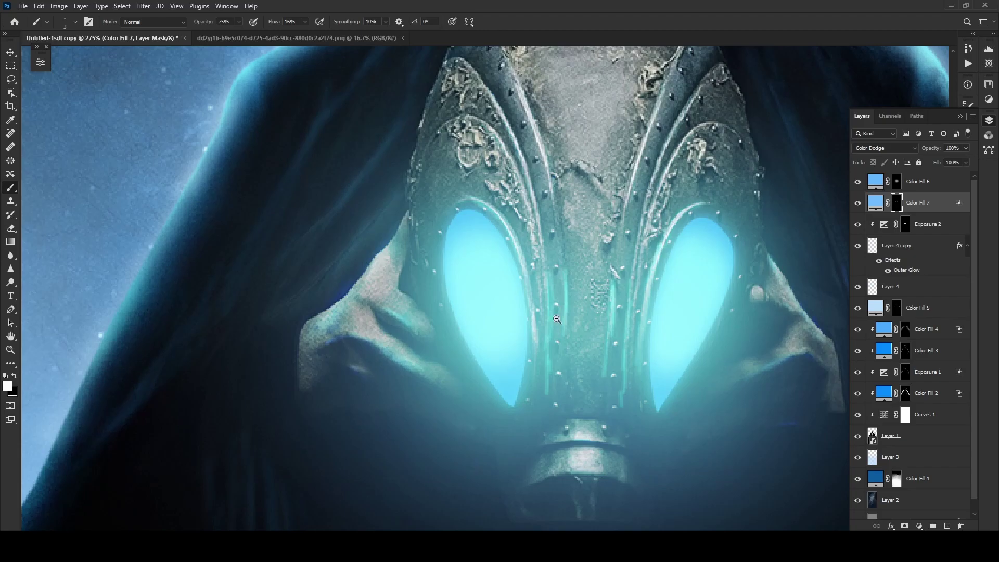
scroll(557, 319, "down", 8)
Add a Color Balance layer above Layer 1, shifting midtones toward blue.
left_click(891, 435)
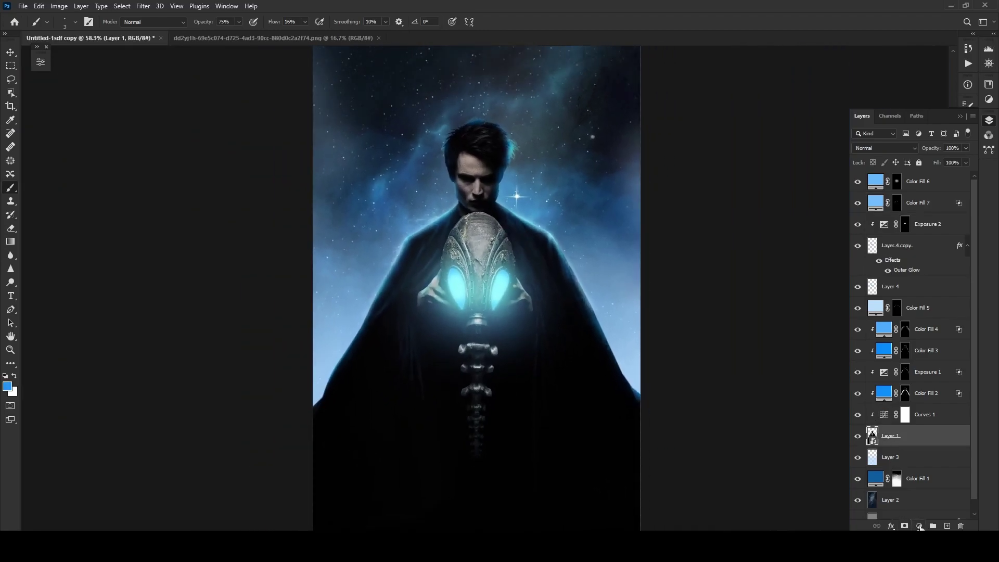
left_click(919, 526)
left_click(941, 432)
left_click_drag(148, 148, 161, 149)
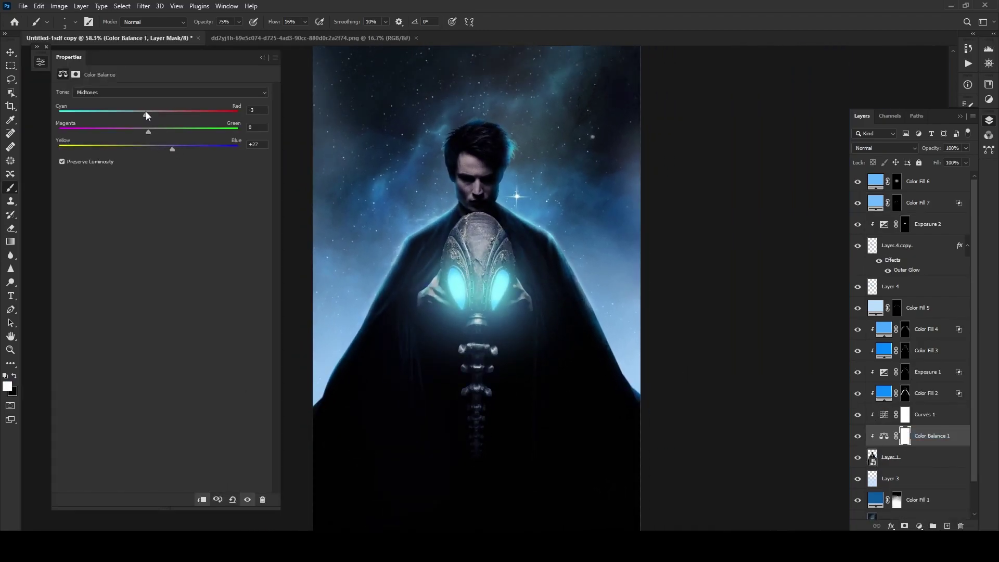
left_click(262, 58)
scroll(507, 261, "up", 1)
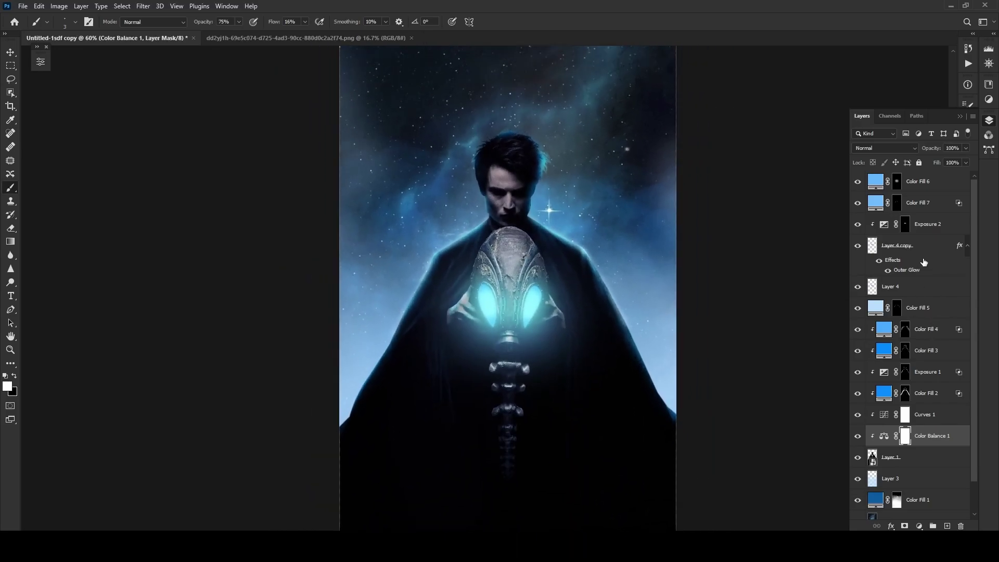
Add a black Solid Color fill above Color Fill 4 with its mask inverted to hide it.
left_click(926, 329)
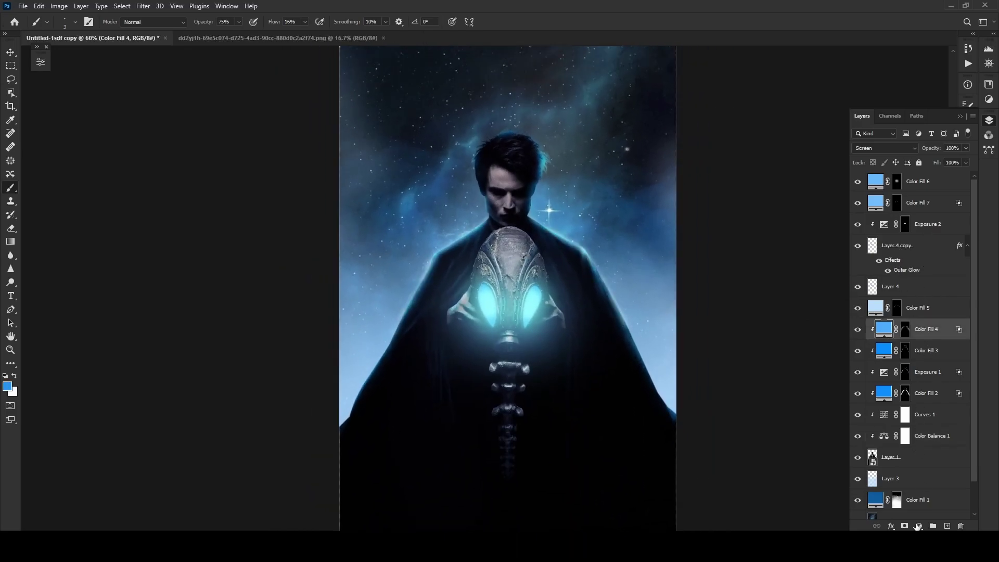
left_click(920, 526)
left_click(932, 340)
key("ctrl+i")
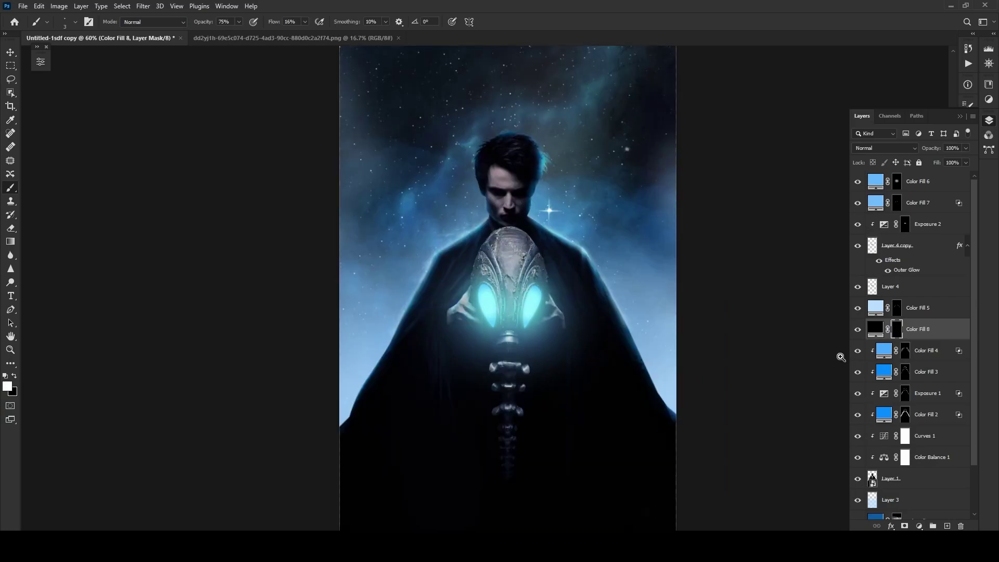
scroll(491, 256, "up", 3)
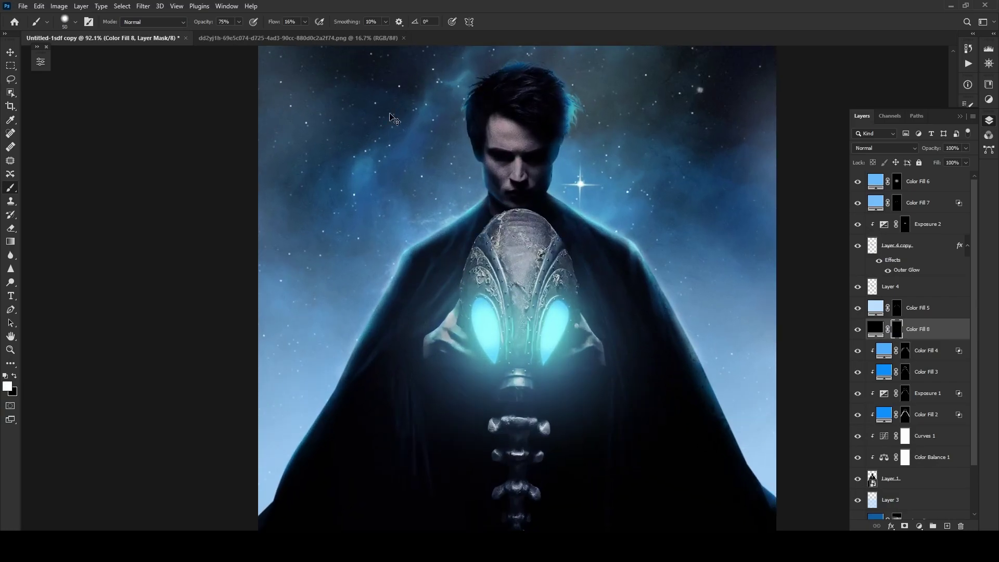
scroll(435, 200, "up", 3)
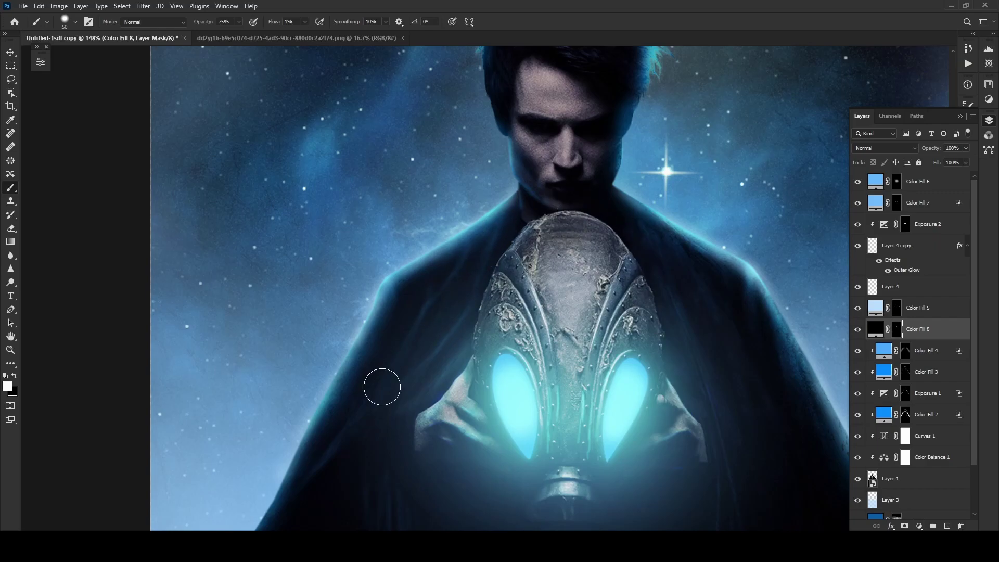
scroll(738, 371, "down", 5)
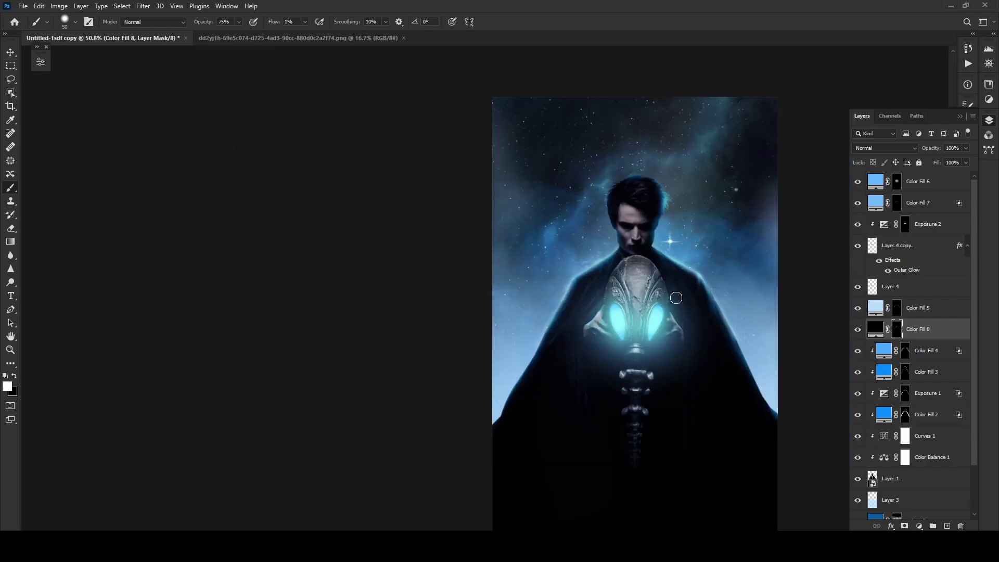
scroll(665, 319, "up", 2)
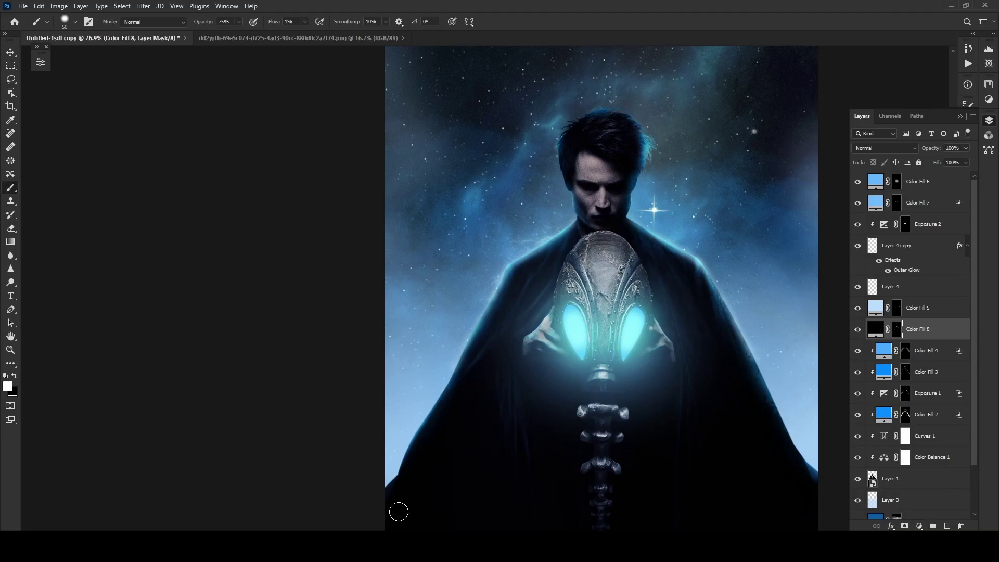
scroll(613, 487, "down", 3)
scroll(591, 272, "up", 3)
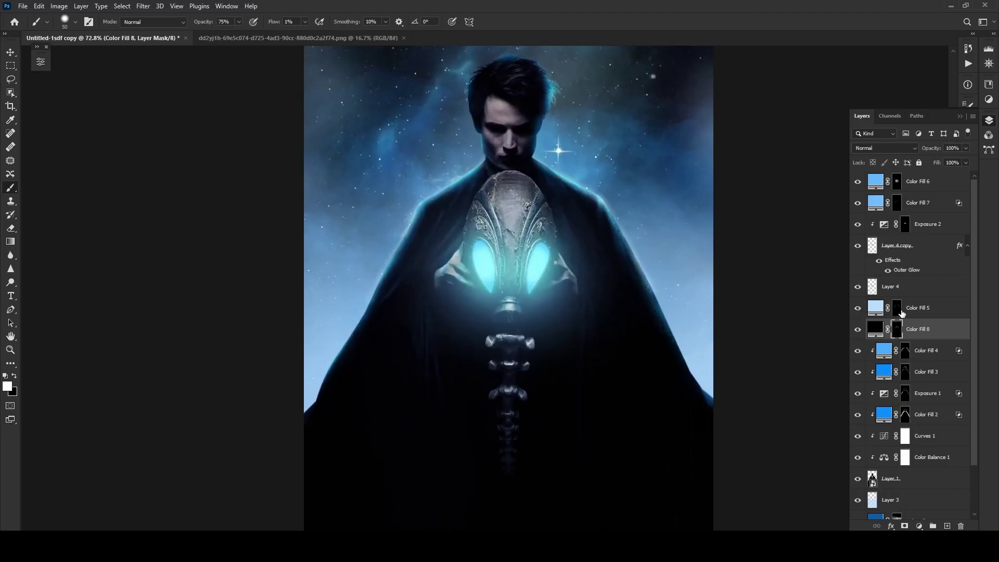
Add a light blue #69b8ff Color Dodge fill above Color Fill 6, hidden by an inverted mask.
left_click(925, 191)
left_click(920, 527)
left_click(932, 345)
left_click(562, 342)
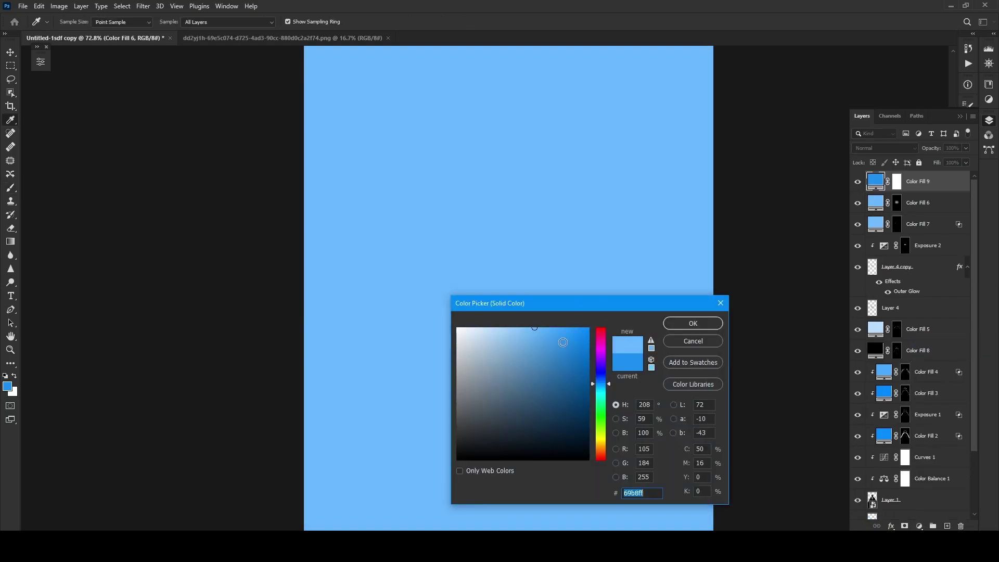
left_click(703, 323)
left_click(885, 148)
left_click(868, 248)
left_click(896, 181)
key("ctrl+i")
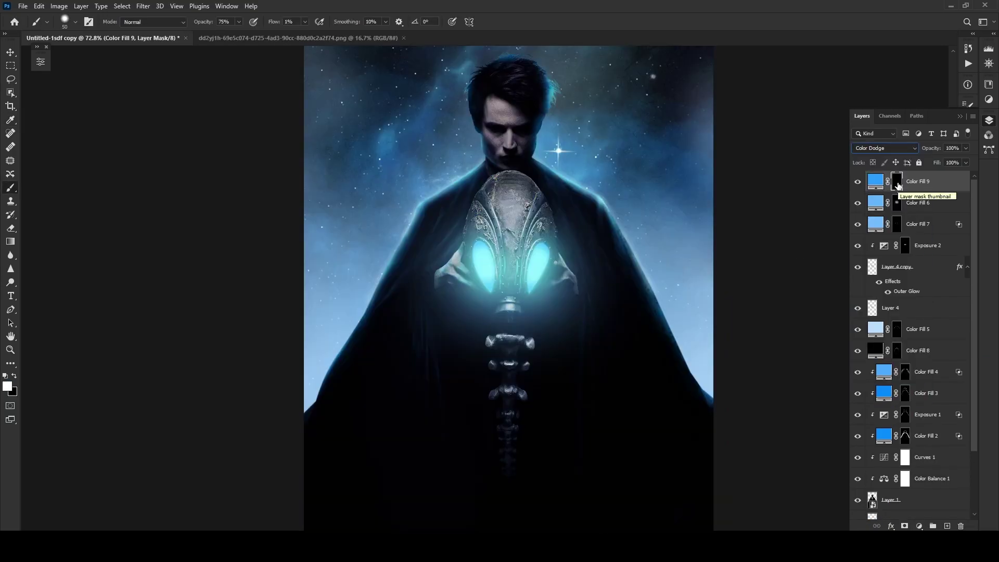
scroll(551, 371, "up", 3)
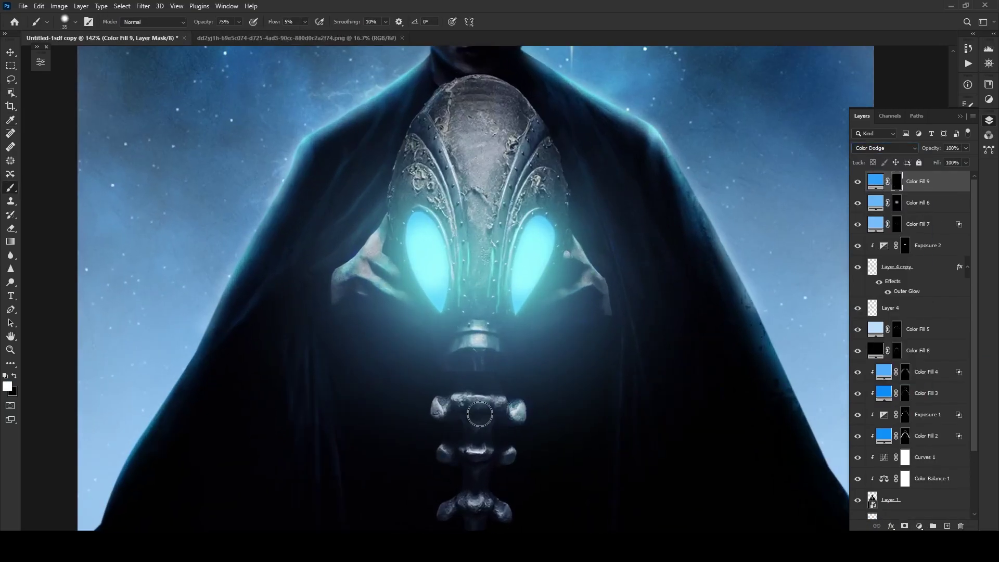
Switch to the eraser and inspect the Color Fill 2, Exposure 1, Color Fill 3 and Color Fill 4 masks.
key("e")
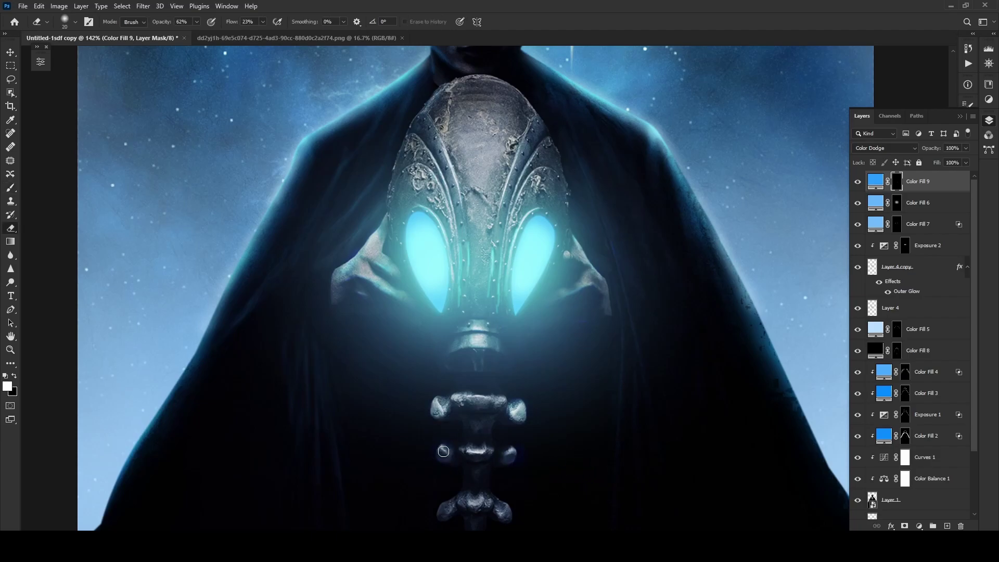
scroll(444, 450, "down", 3)
scroll(444, 450, "down", 2)
scroll(443, 450, "up", 4)
scroll(444, 450, "down", 1)
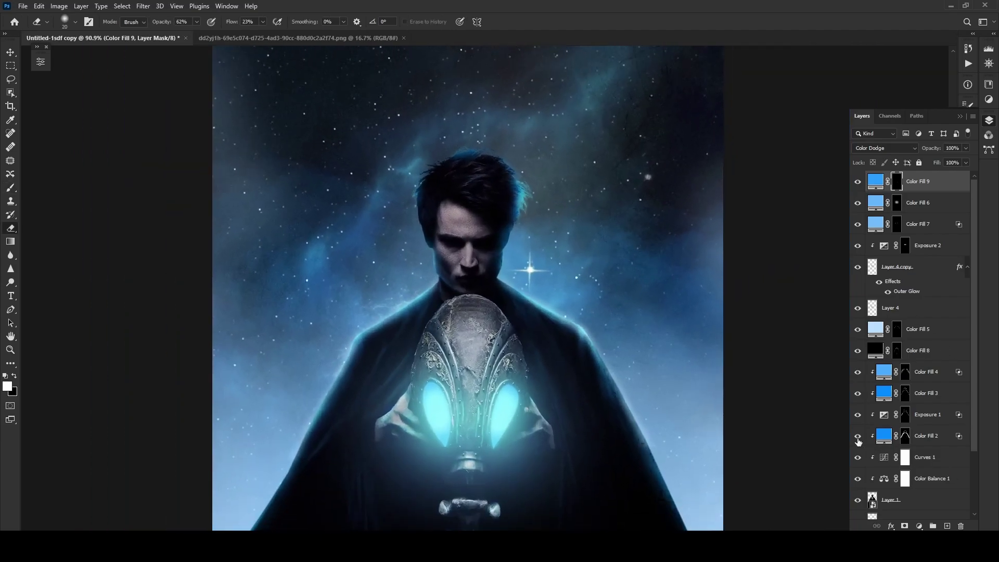
left_click(878, 440)
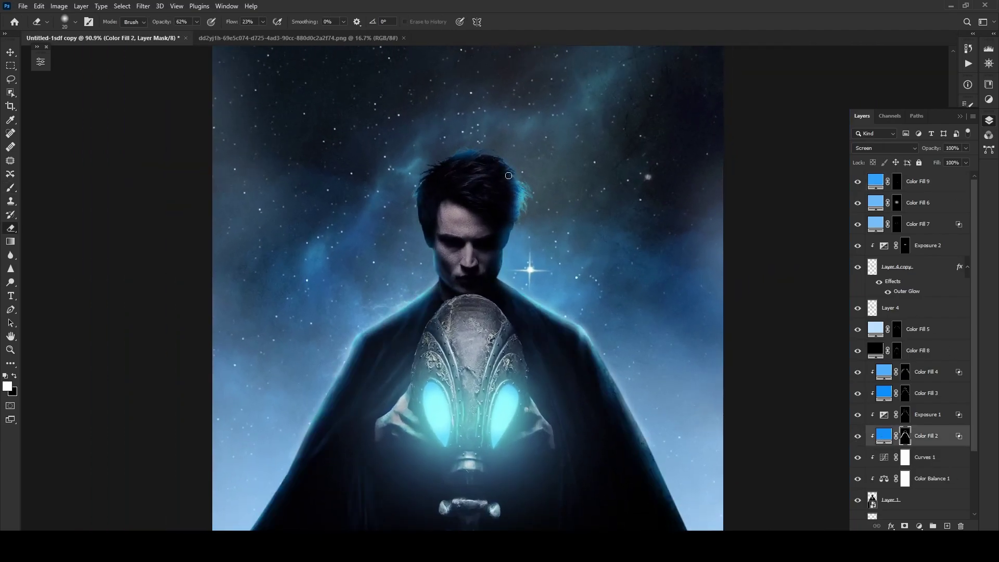
left_click(905, 415)
left_click(904, 397)
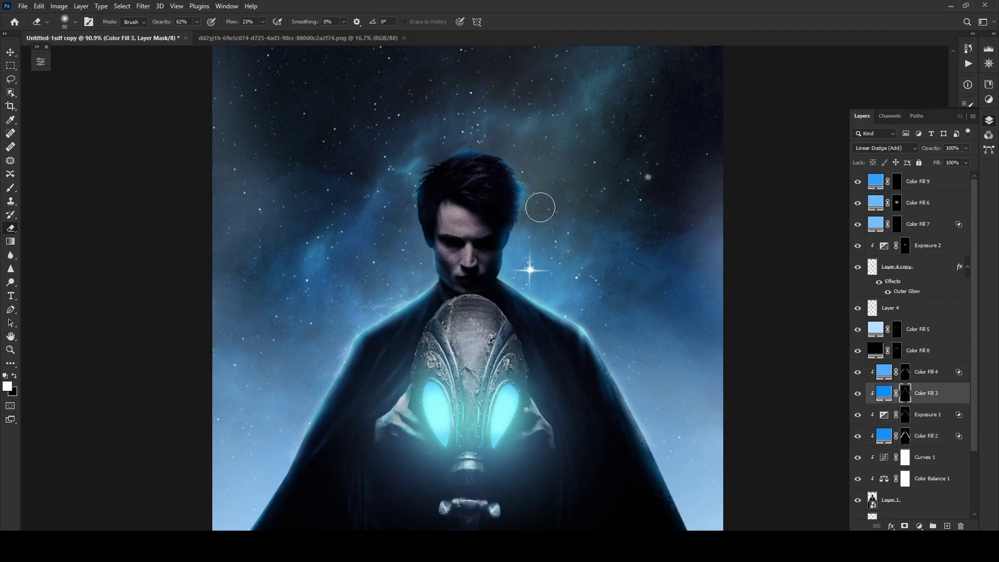
left_click(884, 375)
scroll(433, 250, "down", 5)
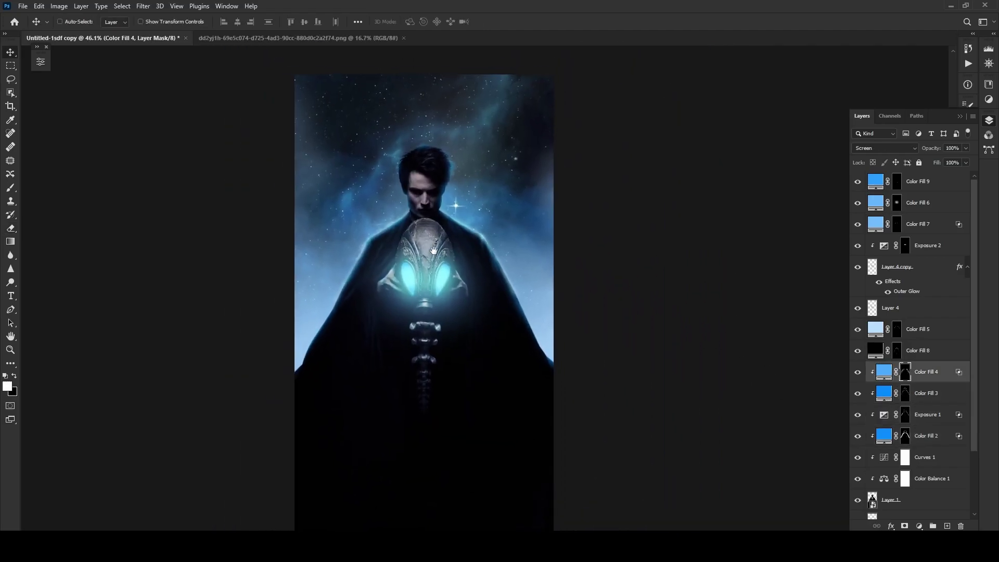
Copy the SANDMAN title from the logo image into the poster and set it to Screen blending.
scroll(433, 250, "down", 3)
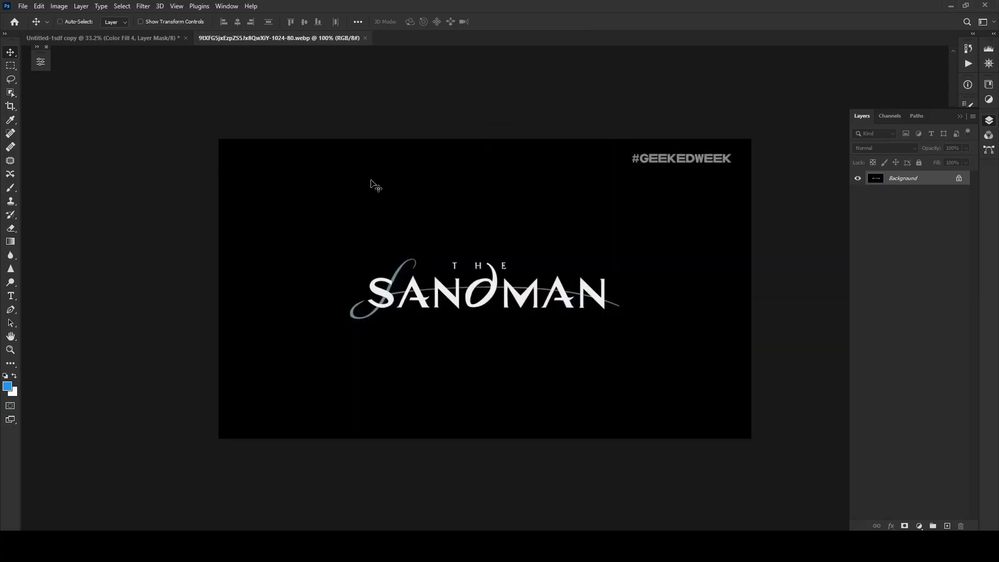
key("m")
left_click_drag(329, 219, 569, 357)
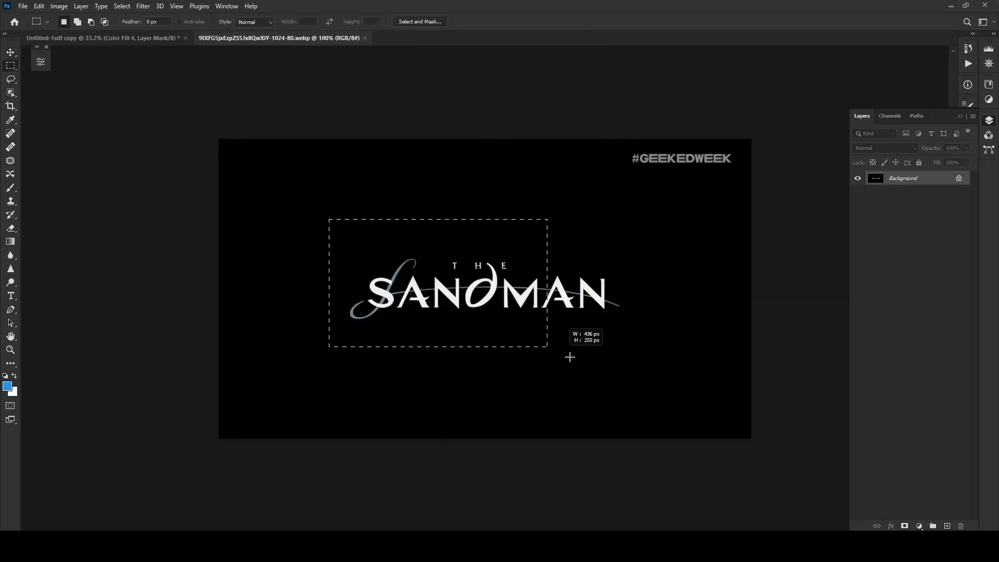
key("v")
left_click_drag(641, 359, 475, 146)
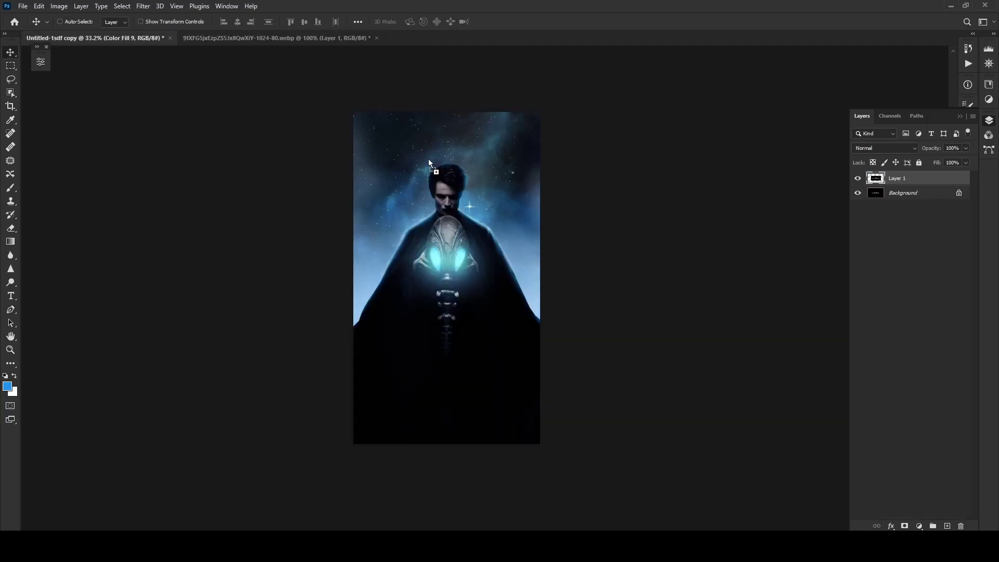
left_click(885, 147)
left_click(874, 232)
Apply a Gaussian Blur to the starry backdrop layer (Layer 2).
scroll(911, 338, "down", 5)
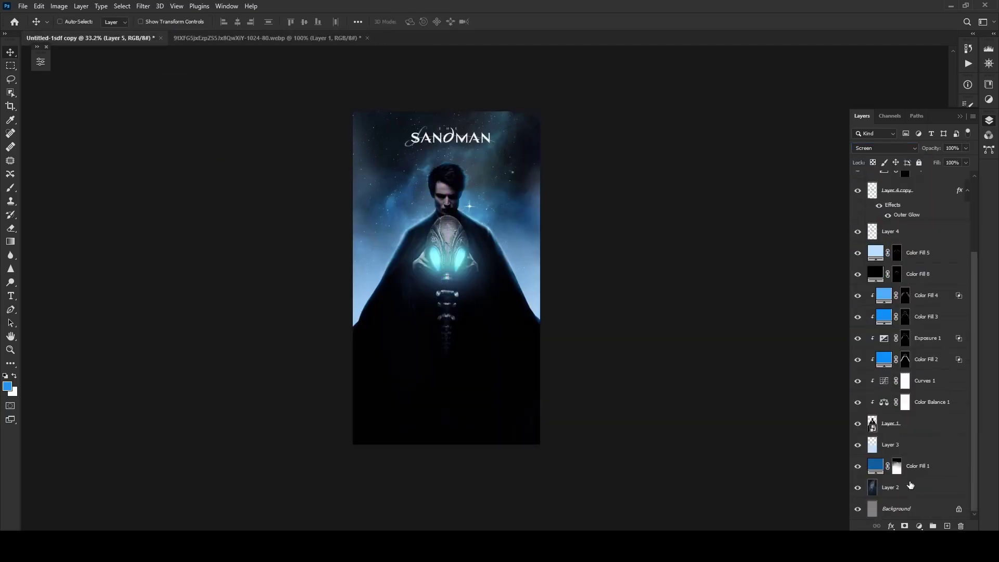
left_click(891, 487)
left_click(144, 6)
left_click(290, 183)
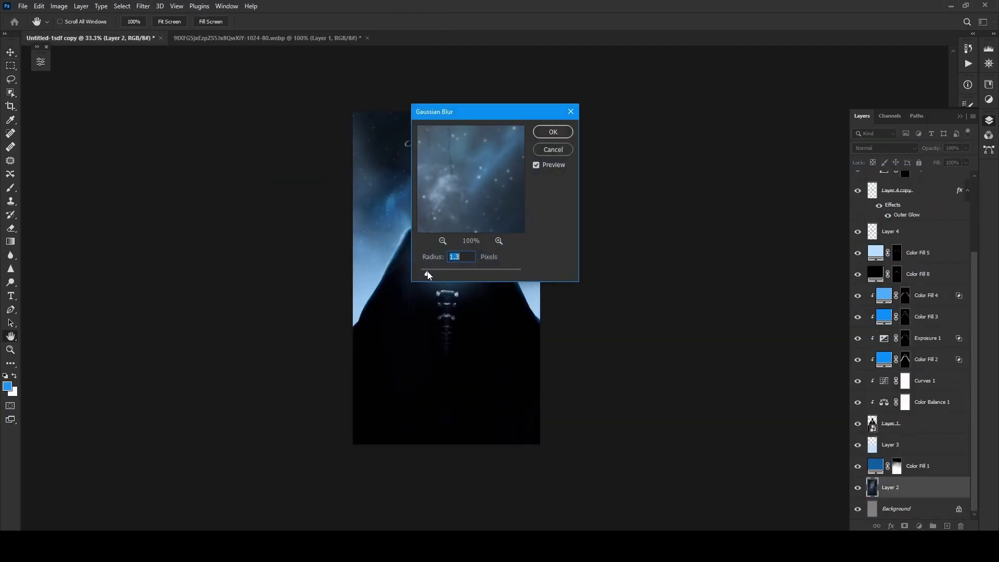
left_click(565, 135)
Stamp all visible layers into a new merged layer at the top of the stack.
scroll(456, 197, "down", 1)
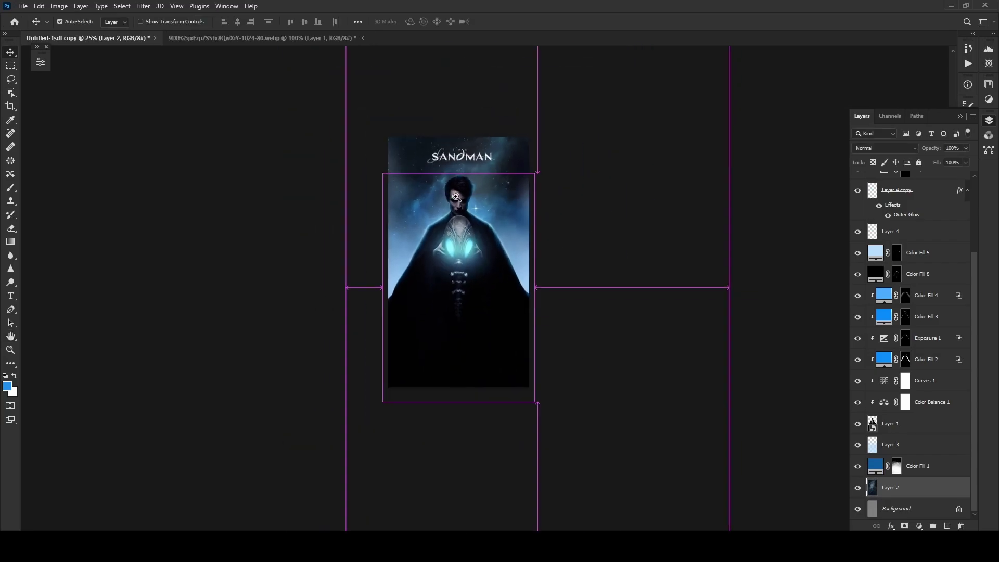
scroll(456, 197, "up", 1)
scroll(914, 235, "up", 3)
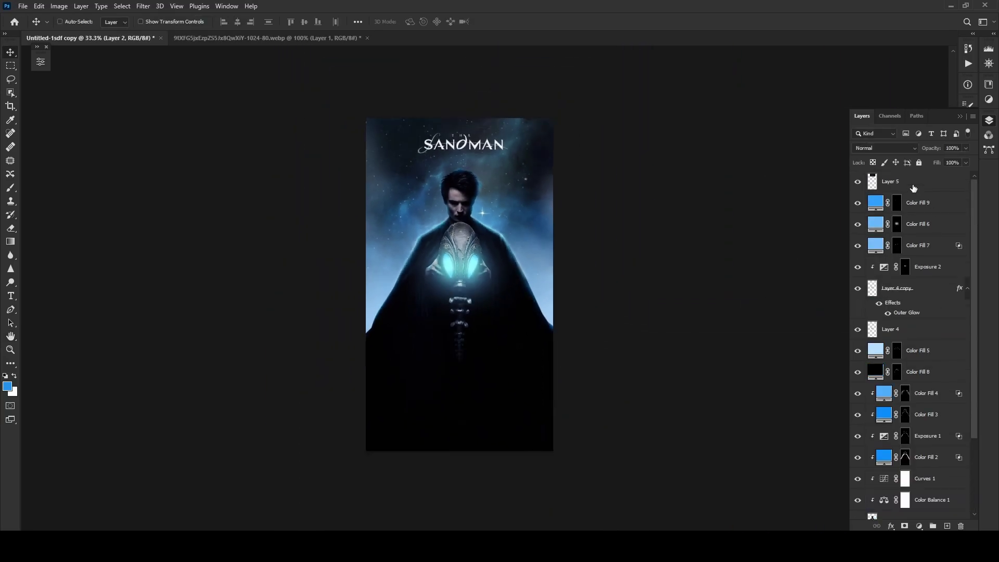
left_click(913, 188)
left_click(919, 526)
key("Escape")
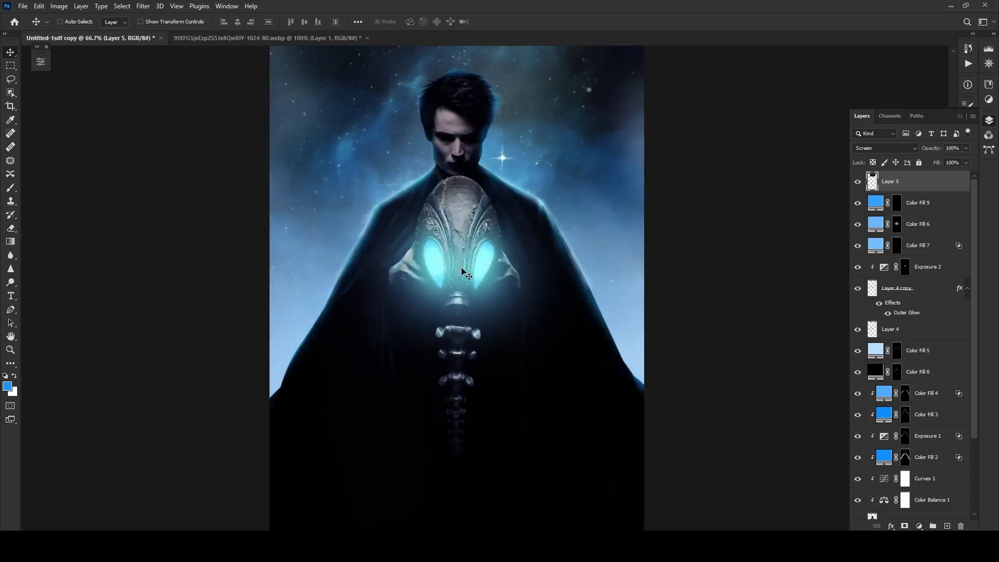
key("ctrl+shift+alt+e")
left_click(144, 6)
left_click(201, 80)
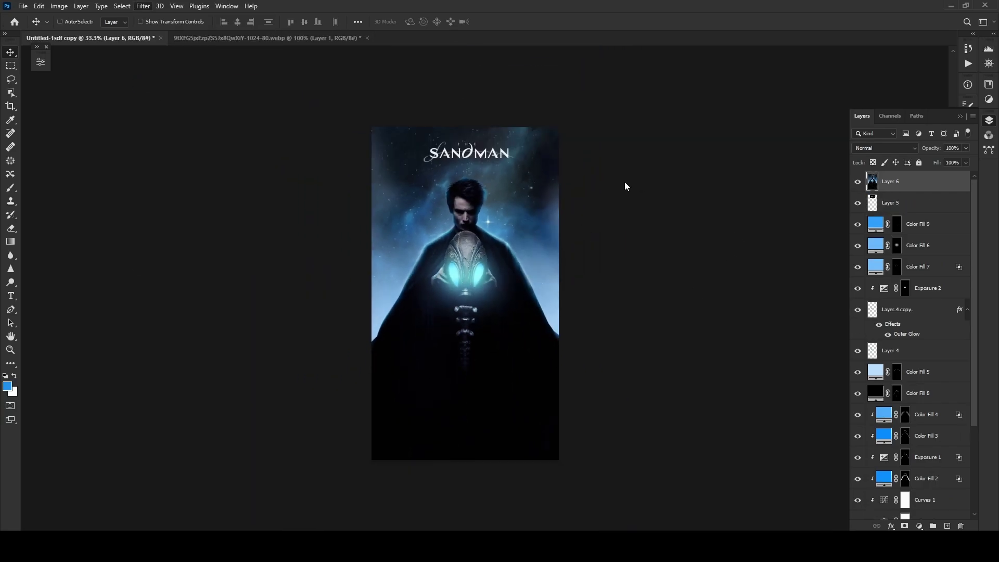
In Camera Raw, lower contrast and dehaze, raise highlights, tint midtones, and set vignetting to -46.
mouse_move(839, 258)
left_mouse_down()
mouse_move(827, 258)
mouse_move(831, 274)
left_mouse_up()
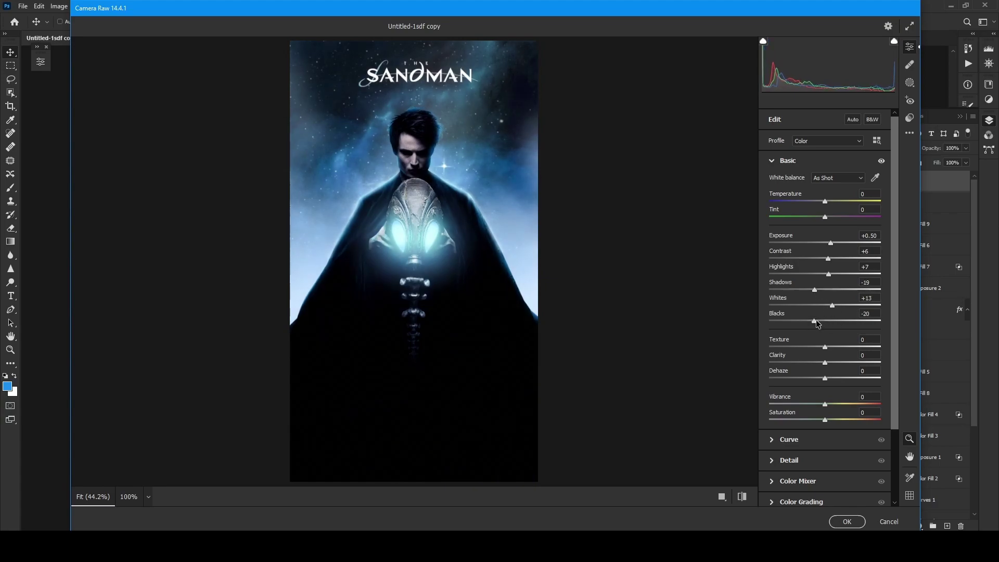
left_click_drag(833, 382, 826, 382)
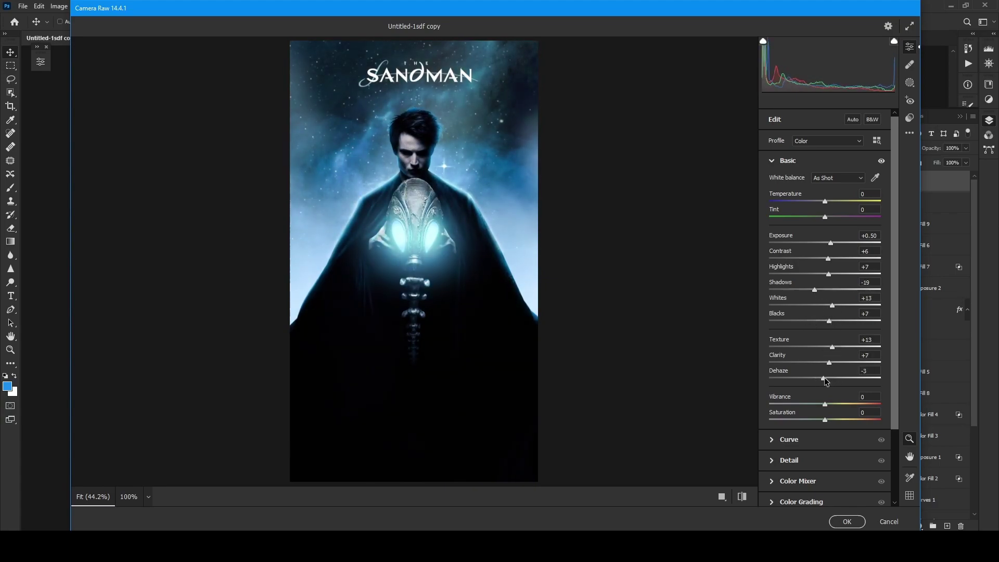
scroll(833, 410, "down", 3)
left_click(788, 409)
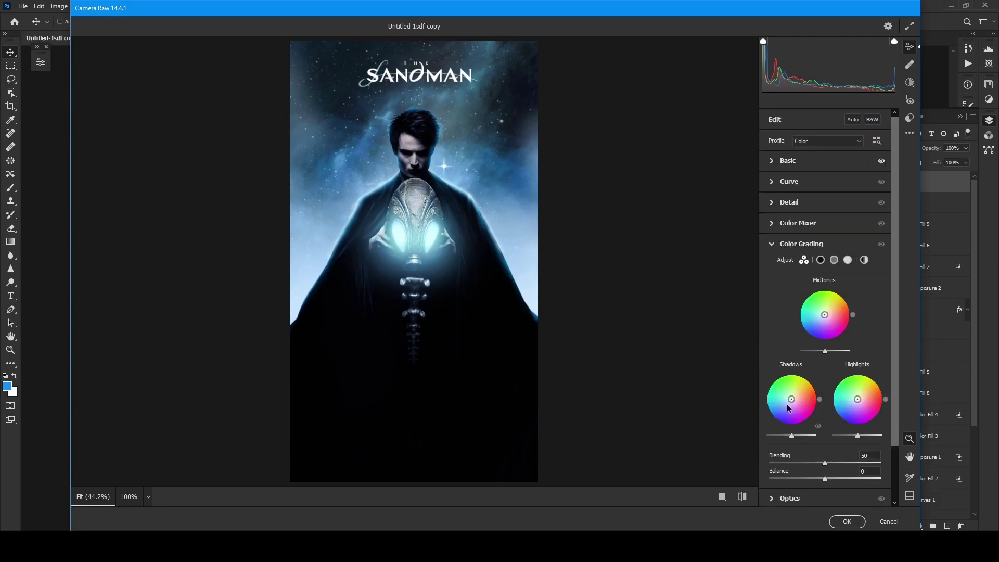
left_click_drag(825, 314, 830, 308)
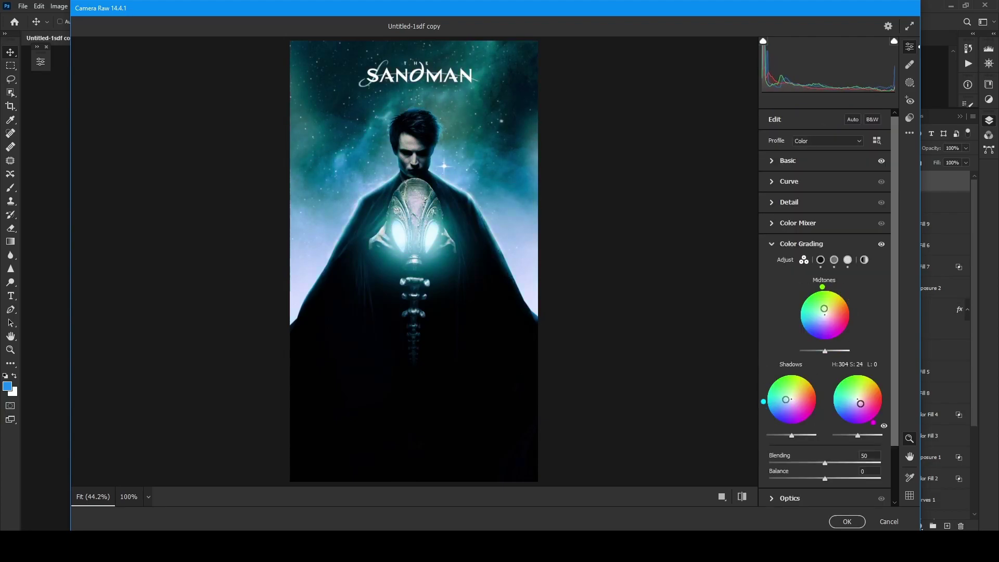
scroll(815, 434, "down", 2)
left_click(791, 474)
left_click_drag(818, 351, 800, 352)
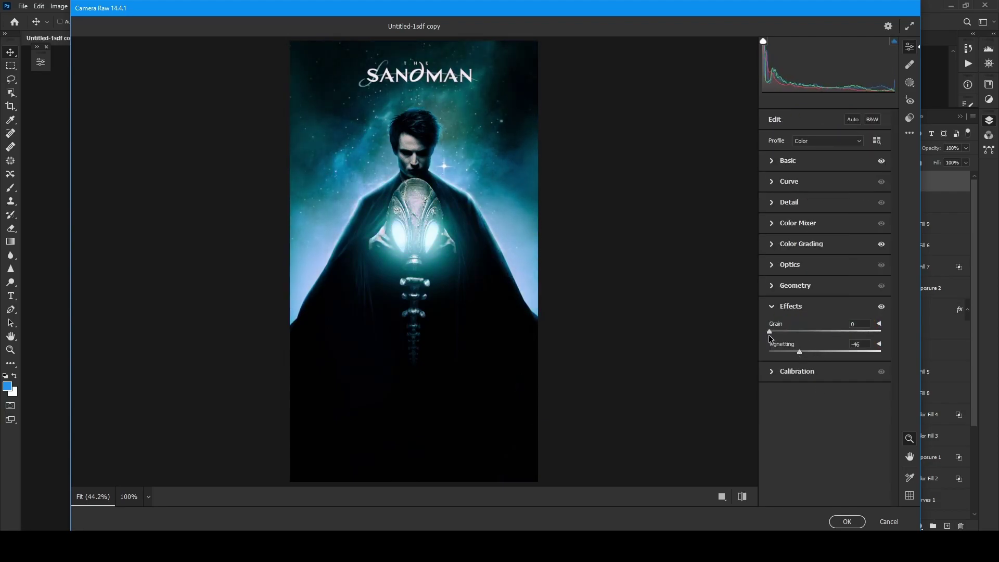
left_click(845, 522)
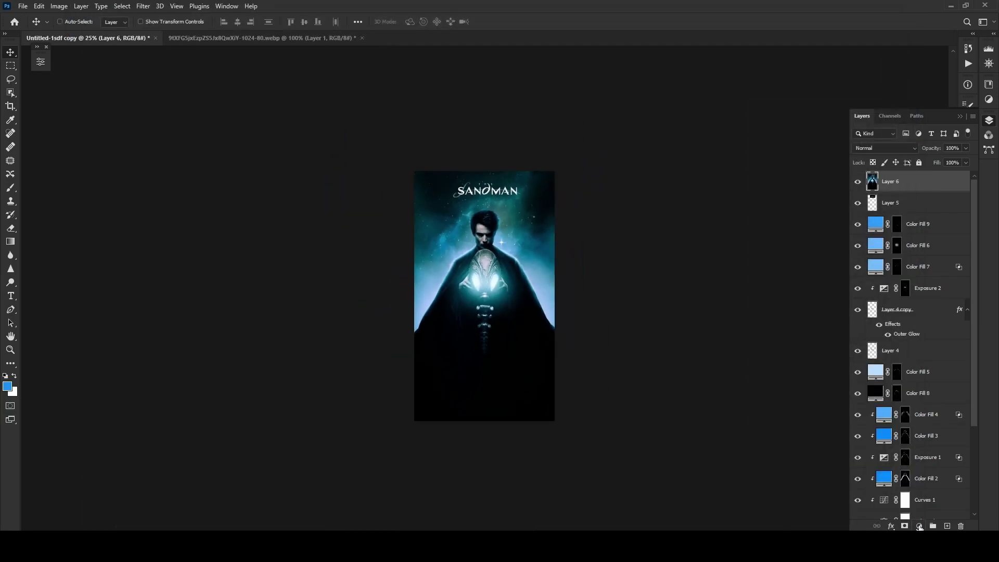
Add a Gradient fill layer whose colour stop is black (000000).
left_click(919, 526)
left_click(931, 353)
left_click(245, 251)
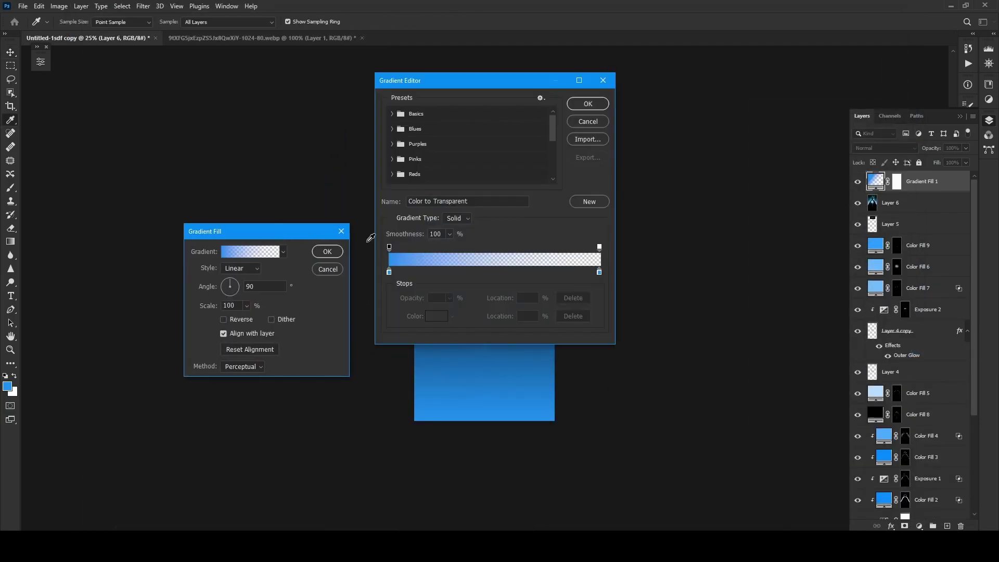
double_click(388, 271)
type("000000")
key("Return")
key("Return")
left_click(327, 251)
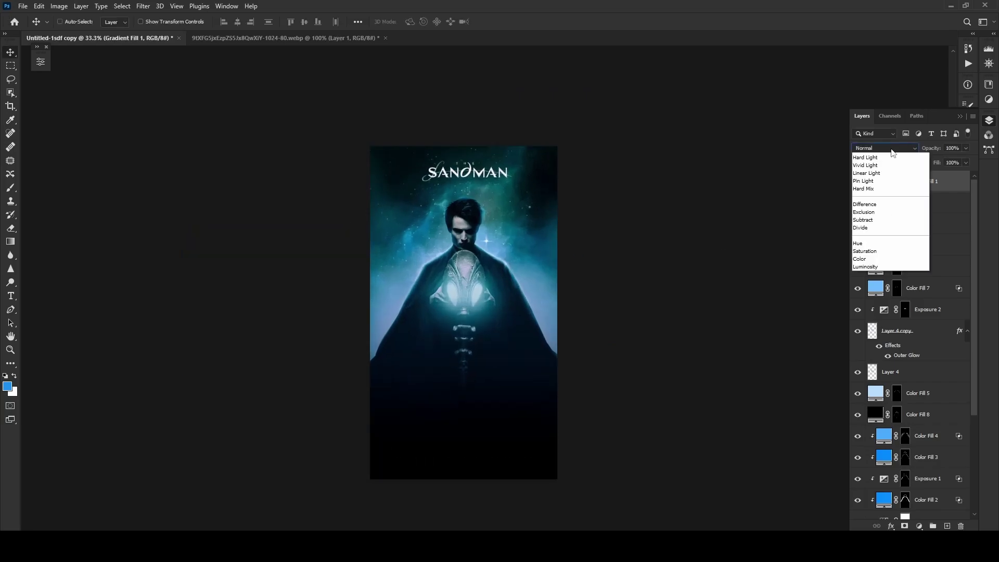
left_click(885, 148)
Set the gradient fill layer's blend mode to Normal and recentre the poster view.
left_click(861, 258)
left_click(885, 148)
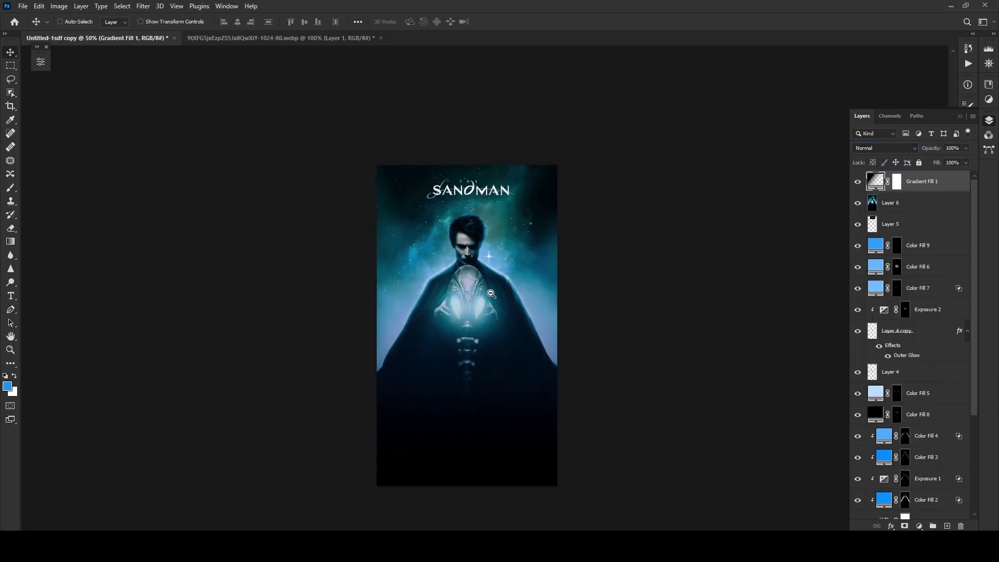
key("ctrl+minus")
left_click_drag(466, 289, 455, 253)
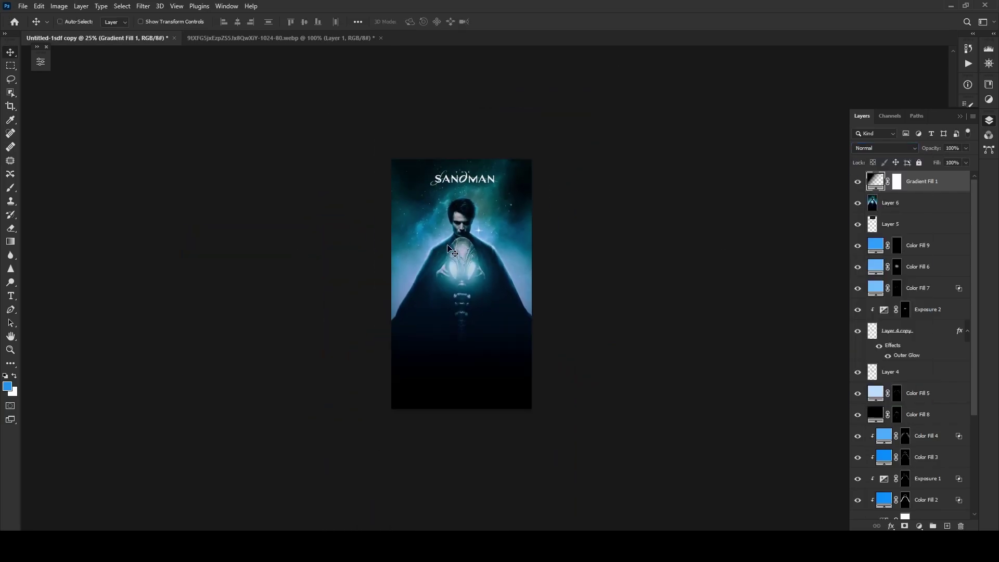
left_click_drag(473, 213, 477, 215)
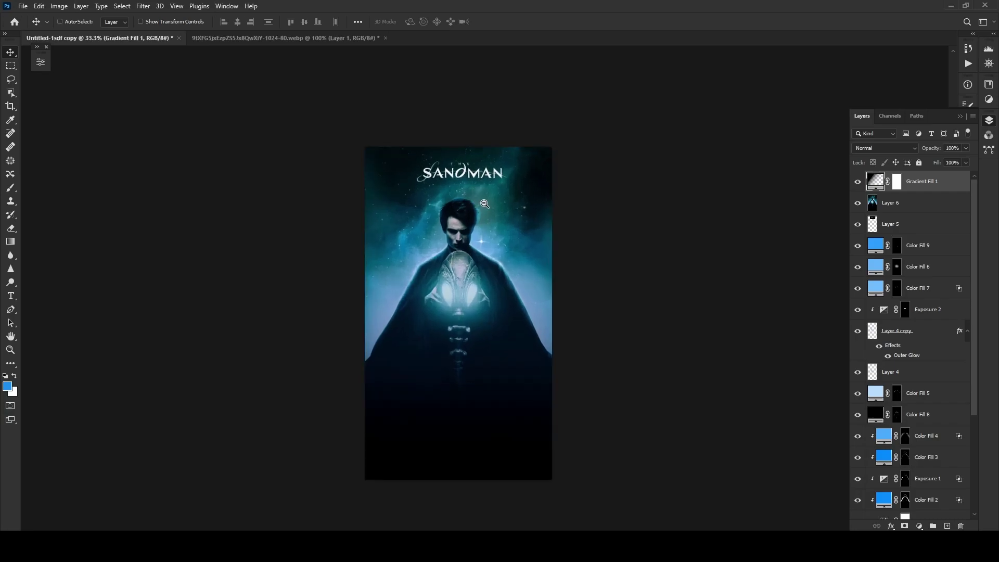
Add a black Solid Color fill layer and paint its mask centre with a large soft brush.
left_click(919, 526)
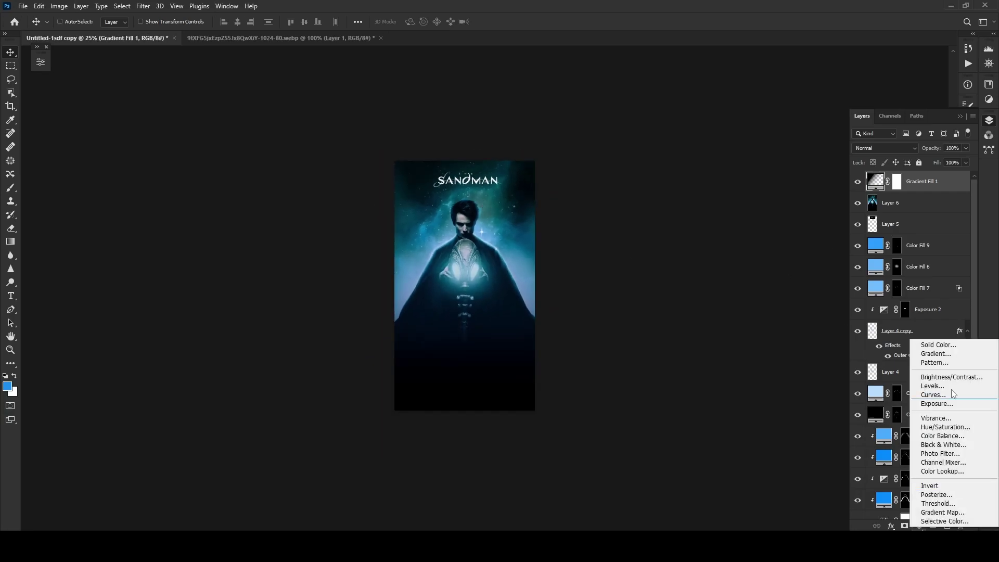
left_click(900, 344)
left_click(705, 323)
key("b")
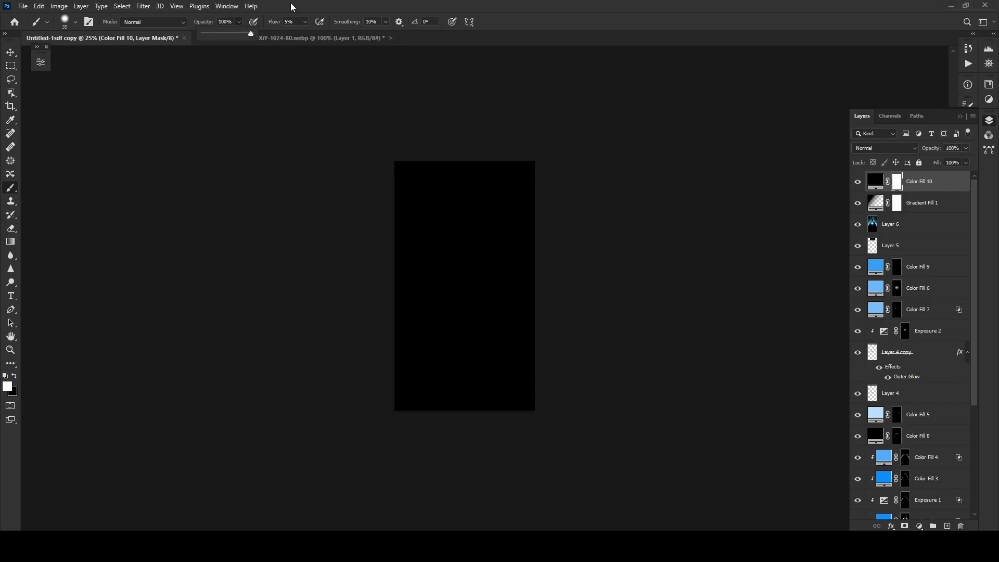
key("bracketright")
key("bracketright")
key("bracketright")
key("x")
left_click_drag(464, 285, 466, 266)
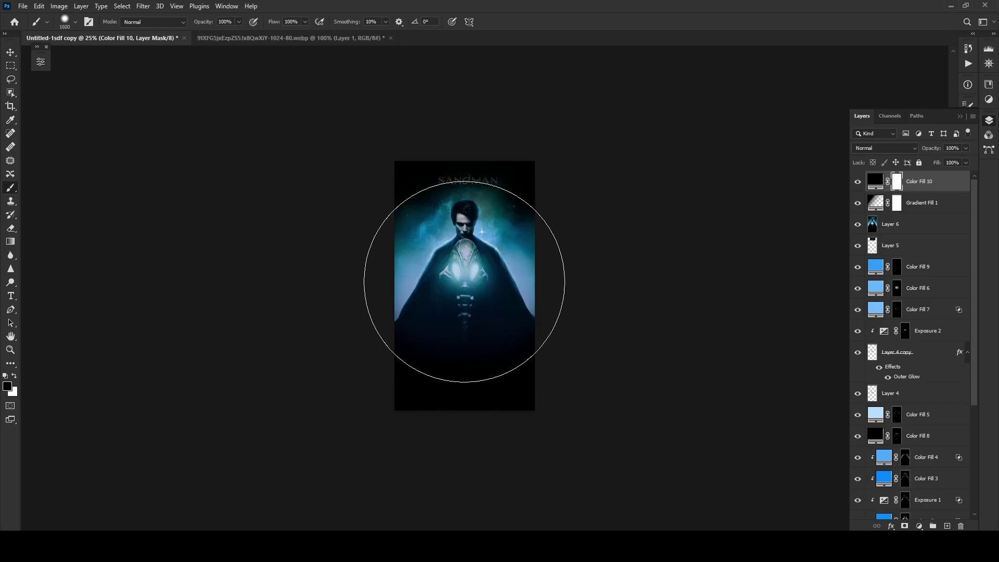
key("v")
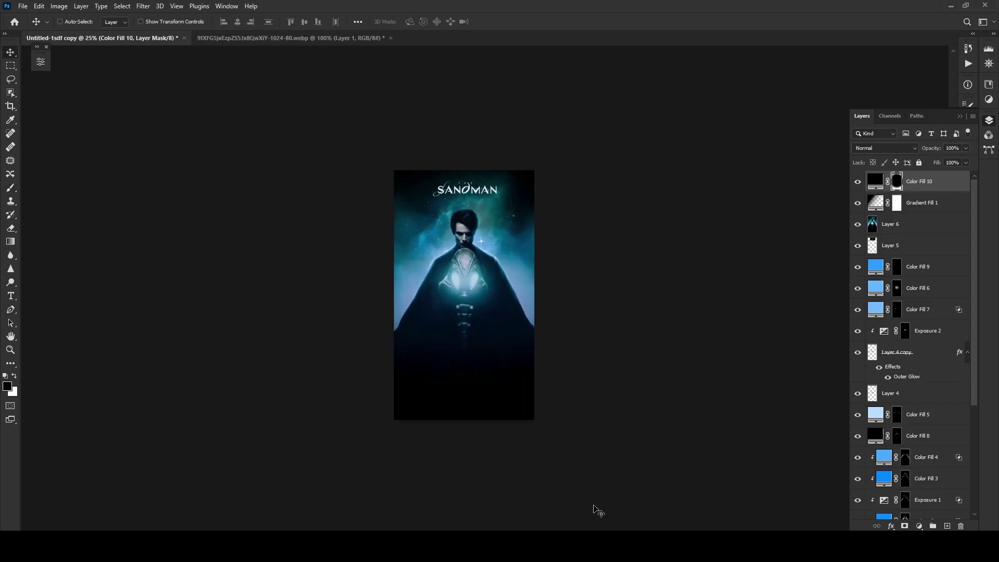